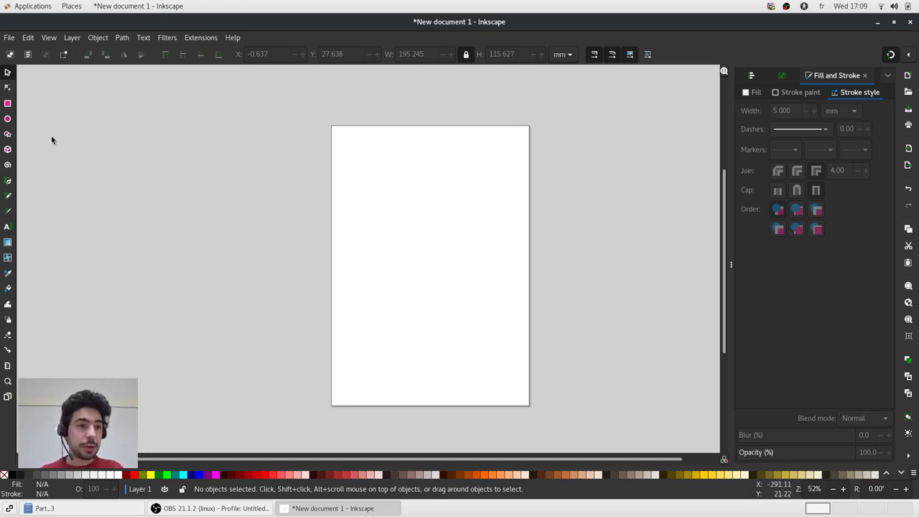
# Type a letter A near the page's top-left and scale it up to about 80 × 77 mm.
pyautogui.click(7, 227)
pyautogui.click(349, 158)
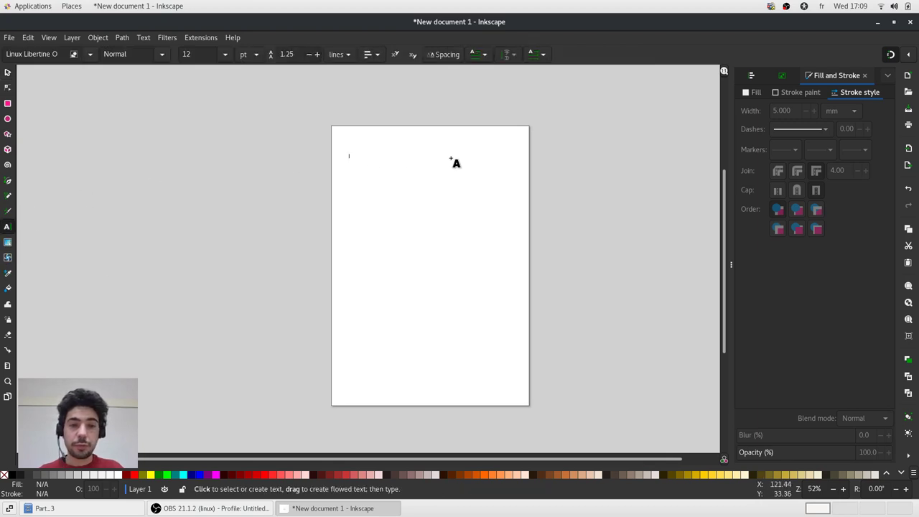
pyautogui.write('❄')
pyautogui.click(7, 73)
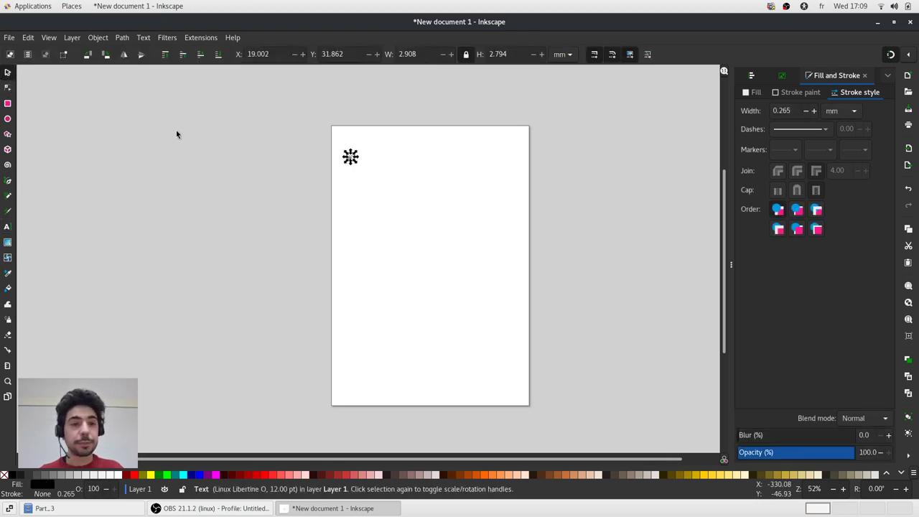
pyautogui.moveTo(357, 165); pyautogui.dragTo(434, 233)
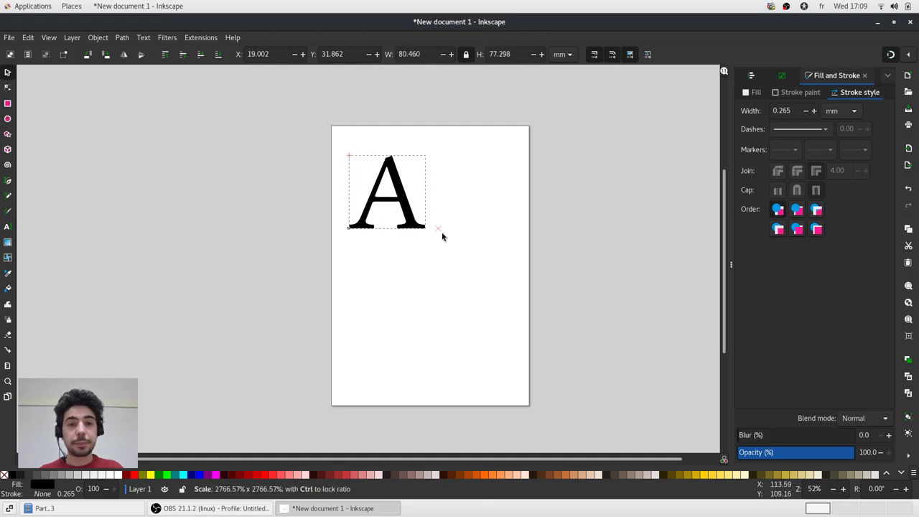
pyautogui.keyDown('ctrl'); pyautogui.scroll(2, 407, 198); pyautogui.keyUp('ctrl')
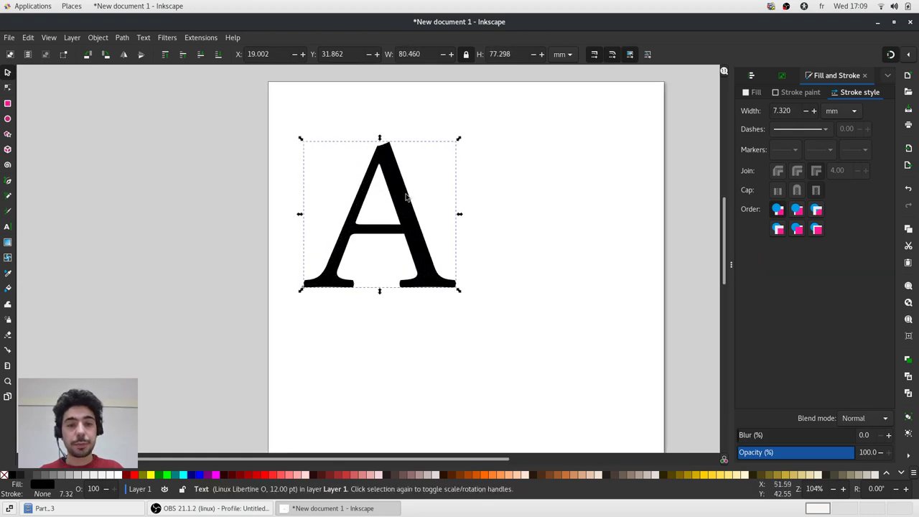
# Convert the letter A text to a path and display its editable nodes.
pyautogui.click(122, 37)
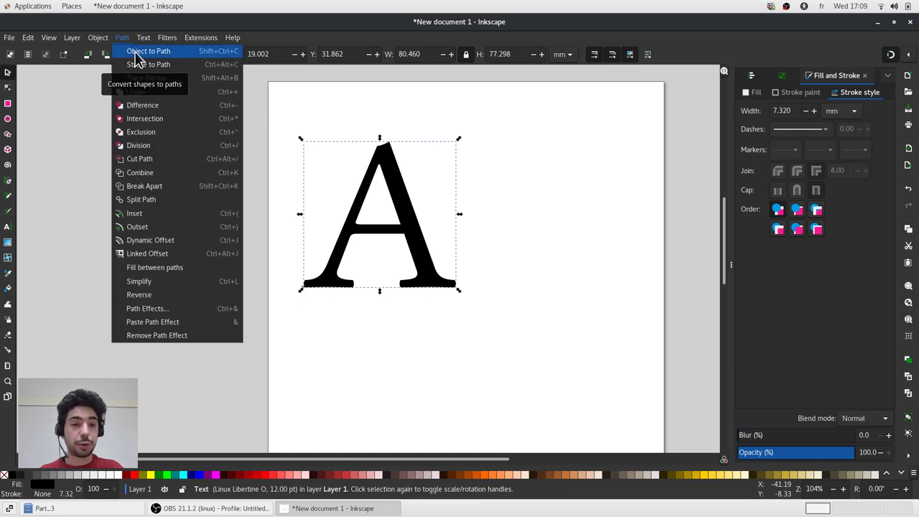
pyautogui.click(135, 51)
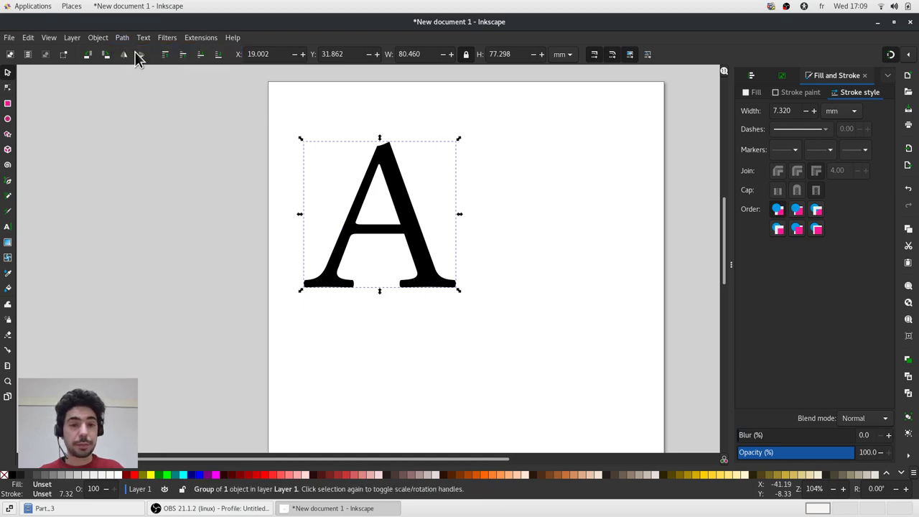
pyautogui.click(9, 87)
pyautogui.click(389, 147)
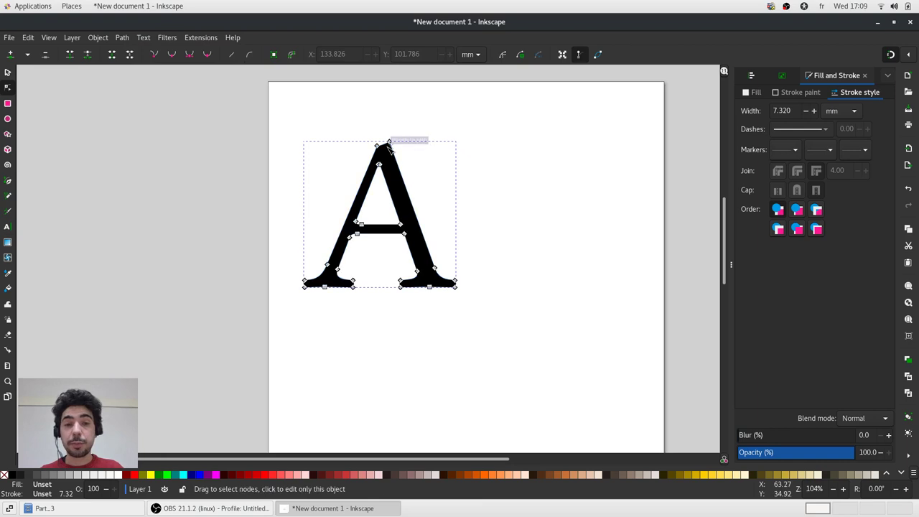
pyautogui.keyDown('ctrl'); pyautogui.scroll(2, 397, 141); pyautogui.keyUp('ctrl')
pyautogui.keyDown('ctrl'); pyautogui.scroll(1, 397, 140); pyautogui.keyUp('ctrl')
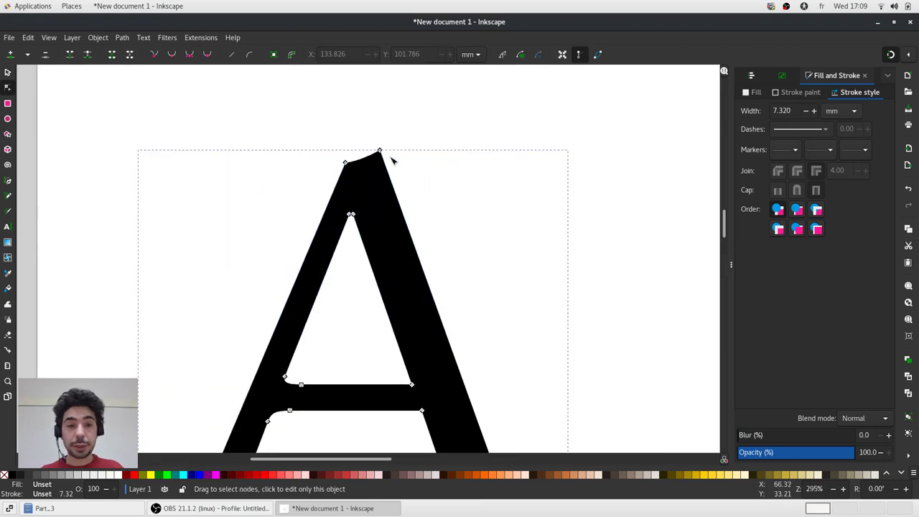
pyautogui.scroll(-2, 529, 323)
pyautogui.scroll(-2, 513, 326)
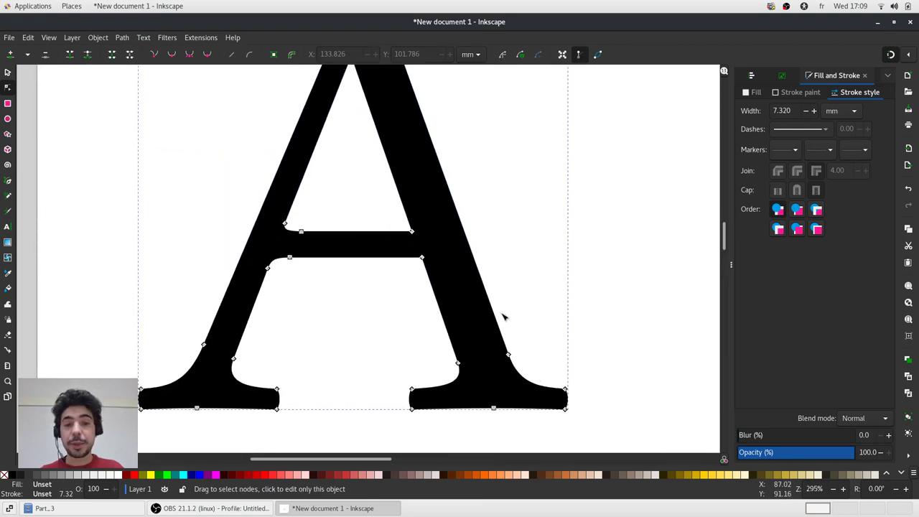
pyautogui.keyDown('ctrl'); pyautogui.scroll(-2, 503, 317); pyautogui.keyUp('ctrl')
pyautogui.keyDown('ctrl'); pyautogui.scroll(1, 484, 230); pyautogui.keyUp('ctrl')
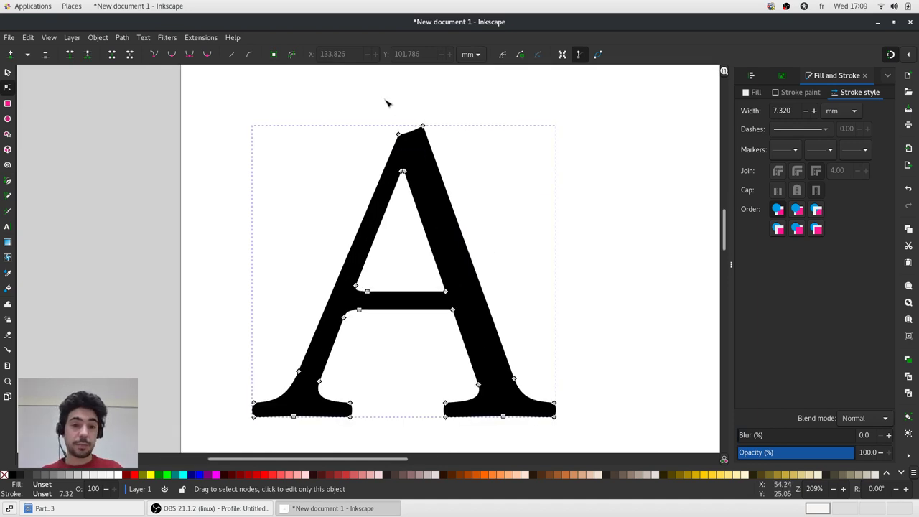
# Drag the A's top-left corner node outward to widen its flat top.
pyautogui.keyDown('ctrl'); pyautogui.scroll(1, 386, 103); pyautogui.keyUp('ctrl')
pyautogui.click(404, 148)
pyautogui.moveTo(403, 148); pyautogui.dragTo(287, 151)
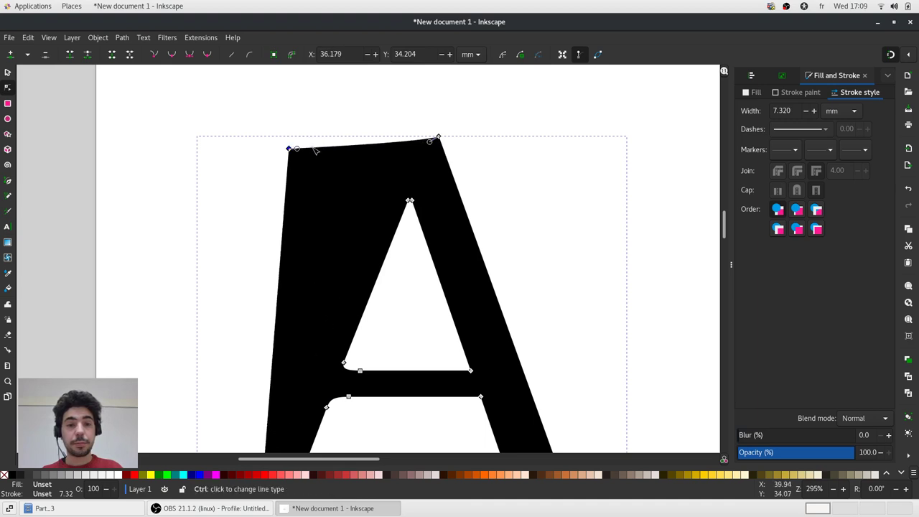
pyautogui.keyDown('ctrl'); pyautogui.scroll(-3, 314, 150); pyautogui.keyUp('ctrl')
# Reshape the inner triangle's nodes, then select and delete them to close the hole.
pyautogui.moveTo(374, 230); pyautogui.dragTo(364, 208)
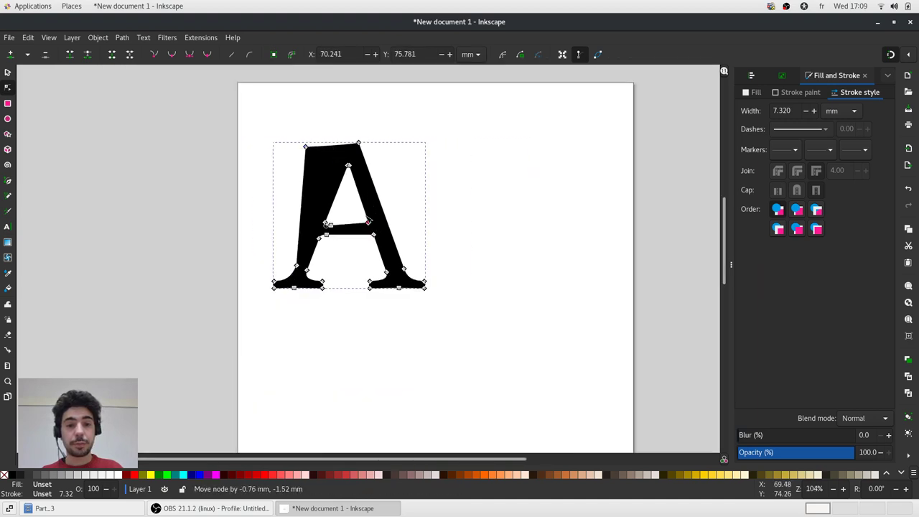
pyautogui.keyDown('ctrl'); pyautogui.scroll(2, 359, 194); pyautogui.keyUp('ctrl')
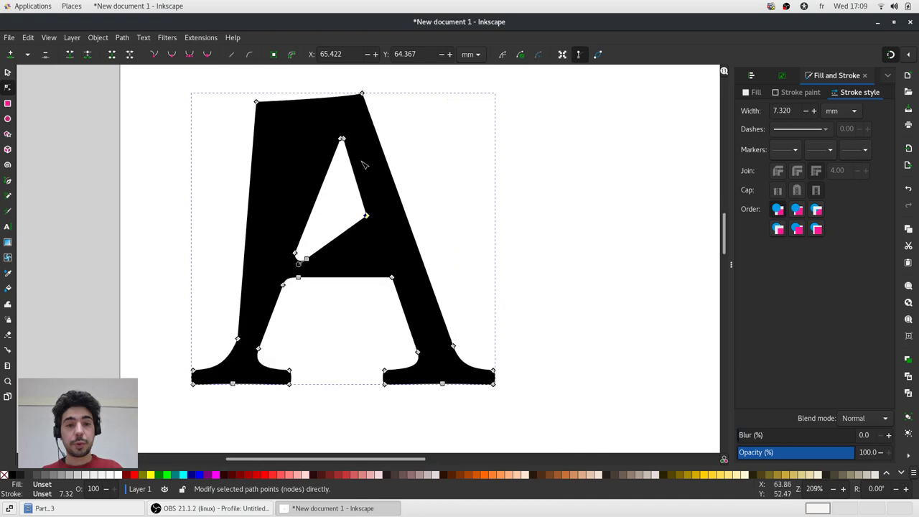
pyautogui.moveTo(354, 176); pyautogui.dragTo(370, 171)
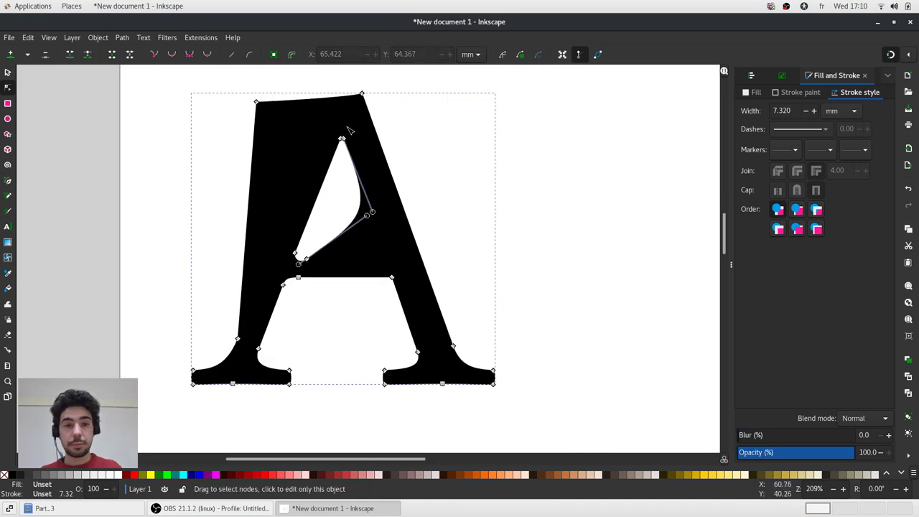
pyautogui.moveTo(342, 138); pyautogui.dragTo(295, 256)
pyautogui.moveTo(283, 216); pyautogui.dragTo(347, 265)
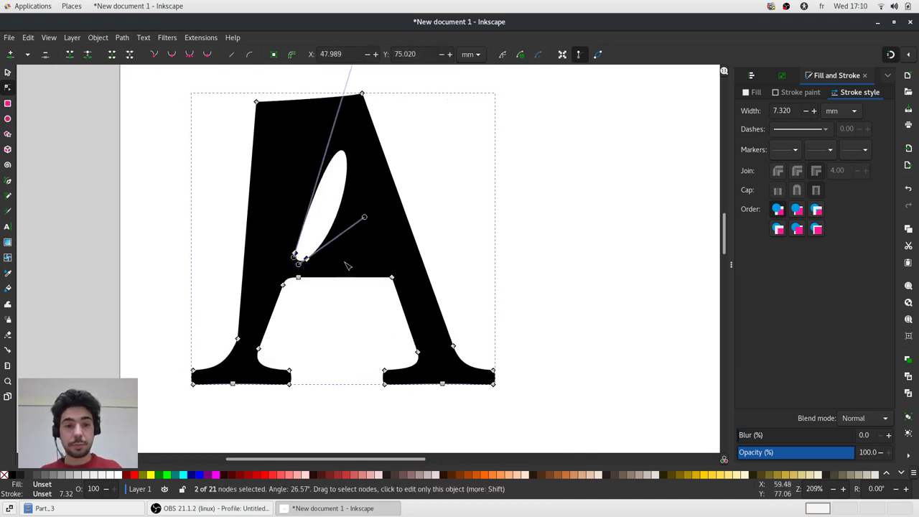
pyautogui.press('Delete')
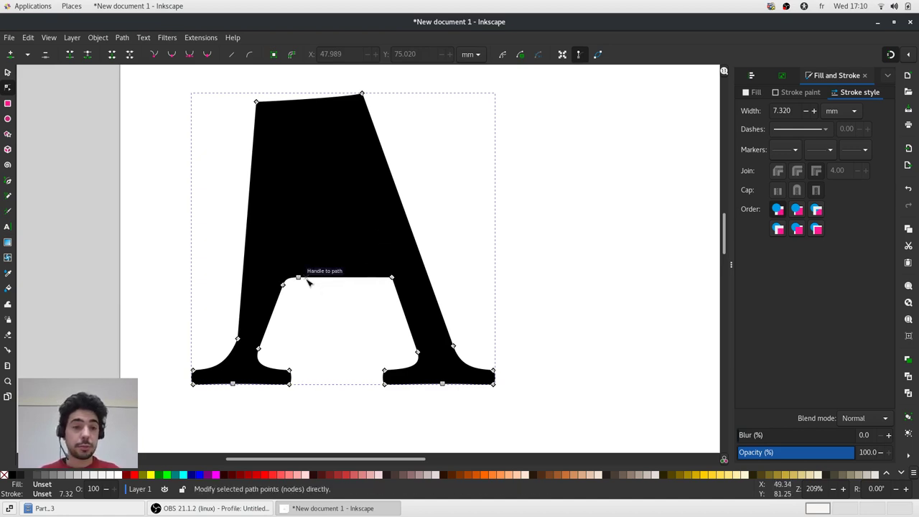
# Break the right foot's bottom edge at a node and drag it down into a curve.
pyautogui.scroll(1, 421, 395)
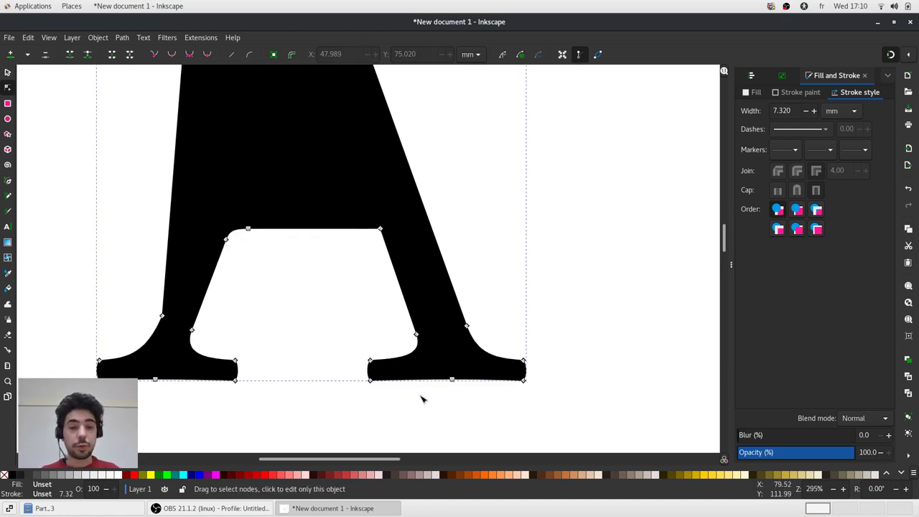
pyautogui.scroll(2, 469, 376)
pyautogui.click(464, 371)
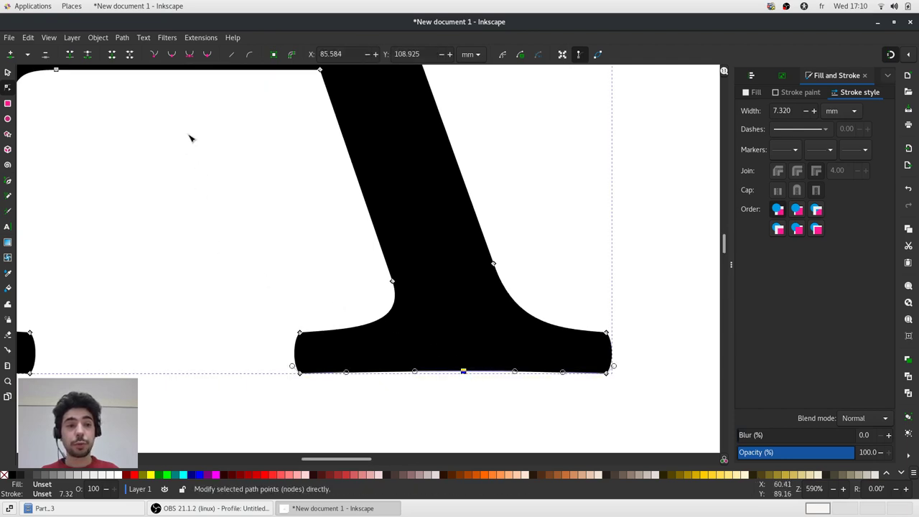
pyautogui.click(88, 57)
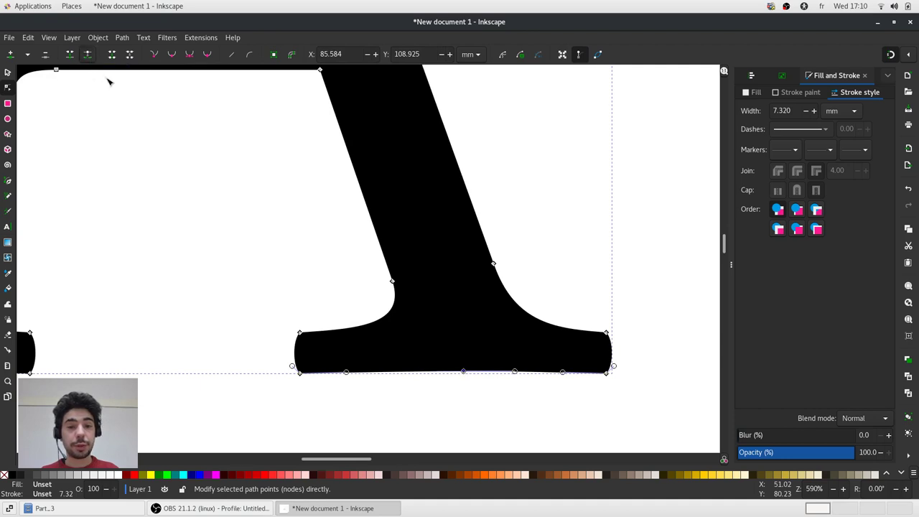
pyautogui.click(462, 388)
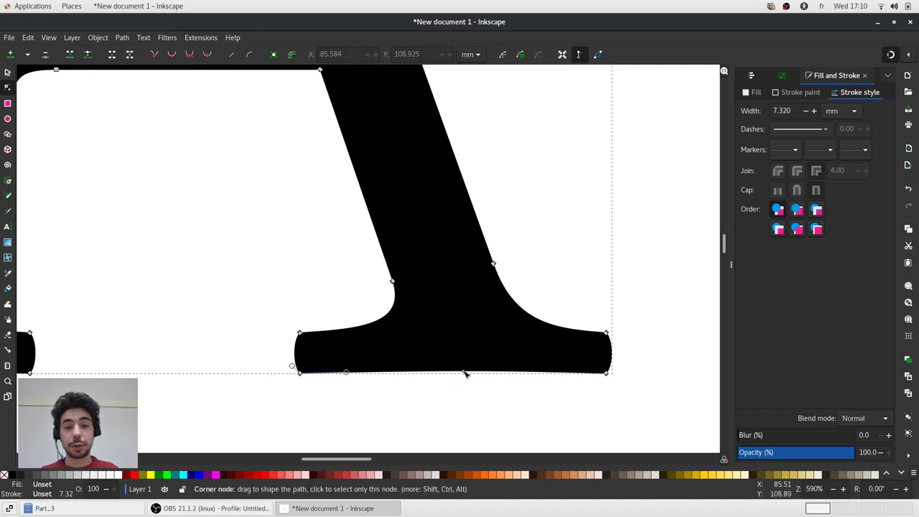
pyautogui.moveTo(464, 373); pyautogui.dragTo(517, 397)
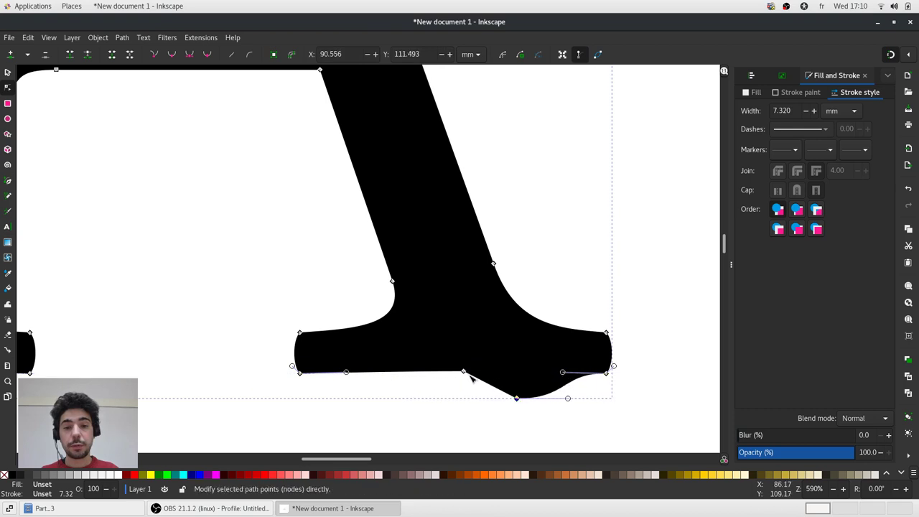
pyautogui.moveTo(465, 373); pyautogui.dragTo(422, 397)
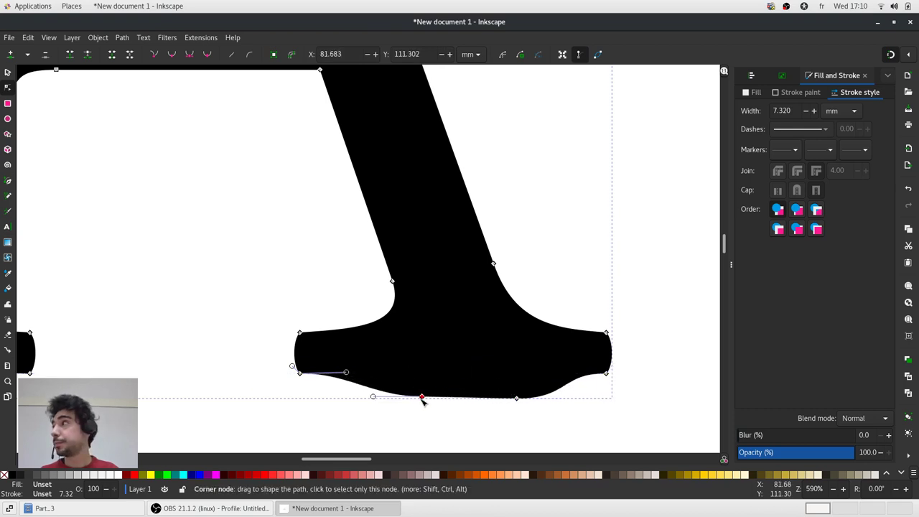
# Give the A a yellow fill and a gray stroke 1 mm wide.
pyautogui.click(702, 474)
pyautogui.scroll(-4, 560, 244)
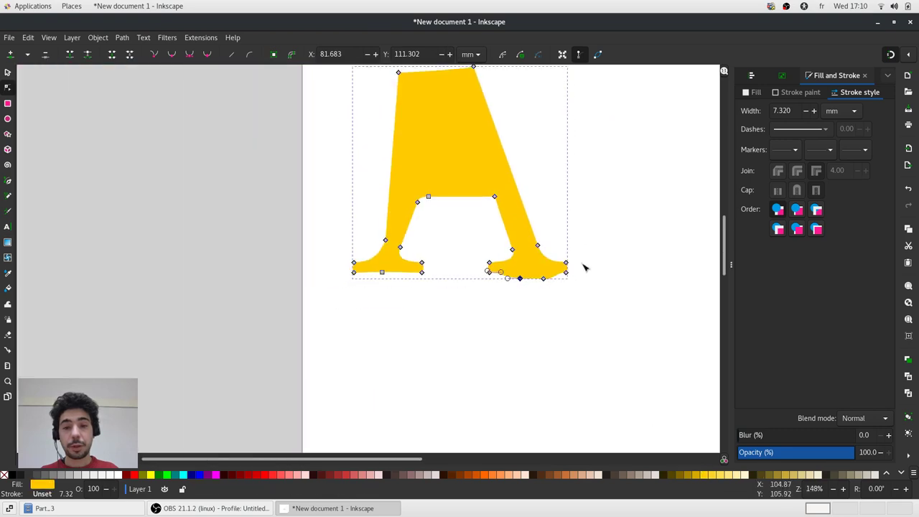
pyautogui.scroll(-1, 586, 258)
pyautogui.scroll(1, 582, 216)
pyautogui.scroll(1, 573, 183)
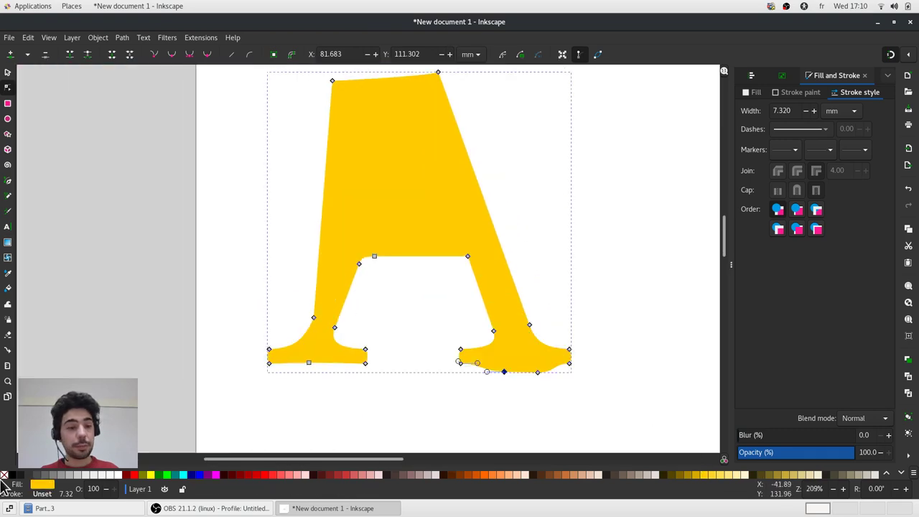
pyautogui.keyDown('shift'); pyautogui.click(36, 475); pyautogui.keyUp('shift')
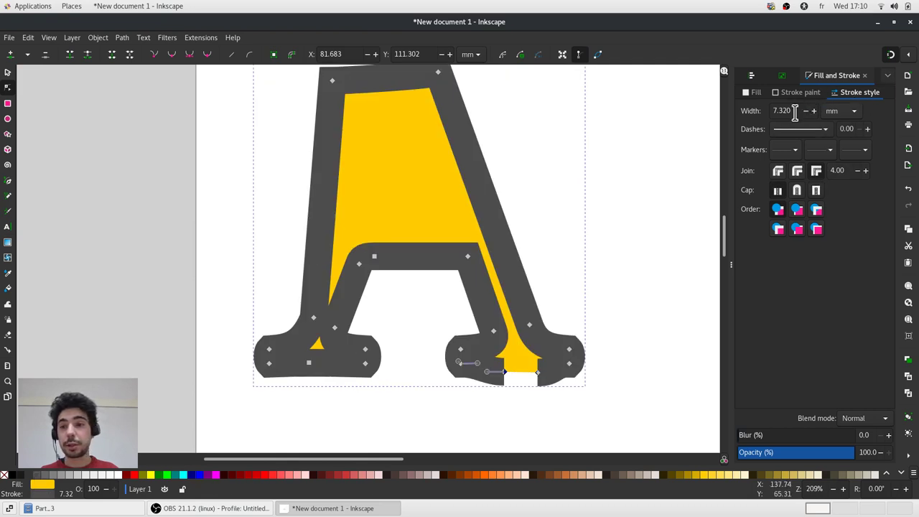
pyautogui.moveTo(794, 112); pyautogui.dragTo(767, 112)
pyautogui.write('1')
pyautogui.press('Return')
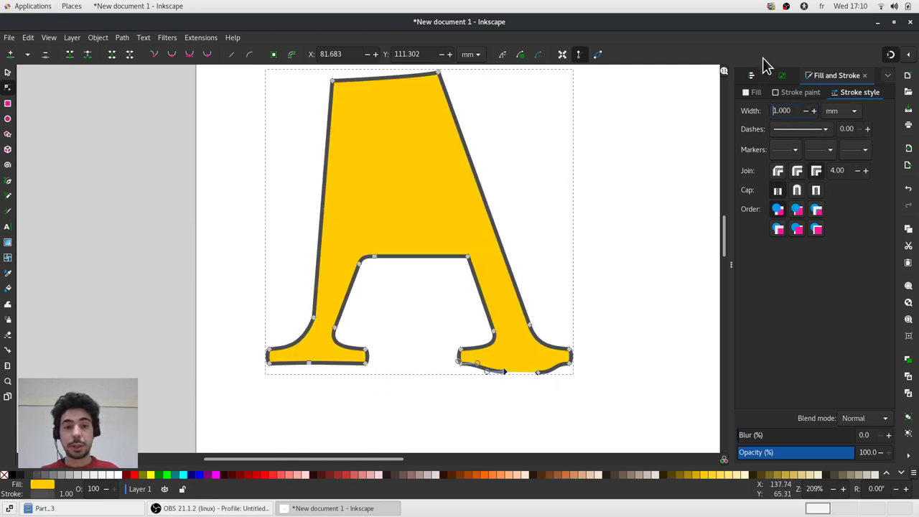
# Move the two end nodes of the bottom-edge gap toward each other.
pyautogui.click(589, 199)
pyautogui.keyDown('ctrl'); pyautogui.scroll(4, 519, 391); pyautogui.keyUp('ctrl')
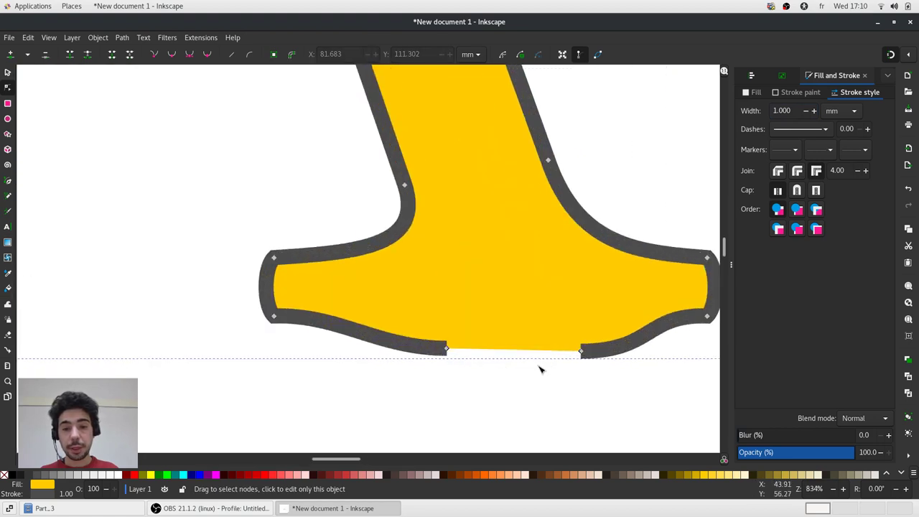
pyautogui.moveTo(582, 352); pyautogui.dragTo(587, 347)
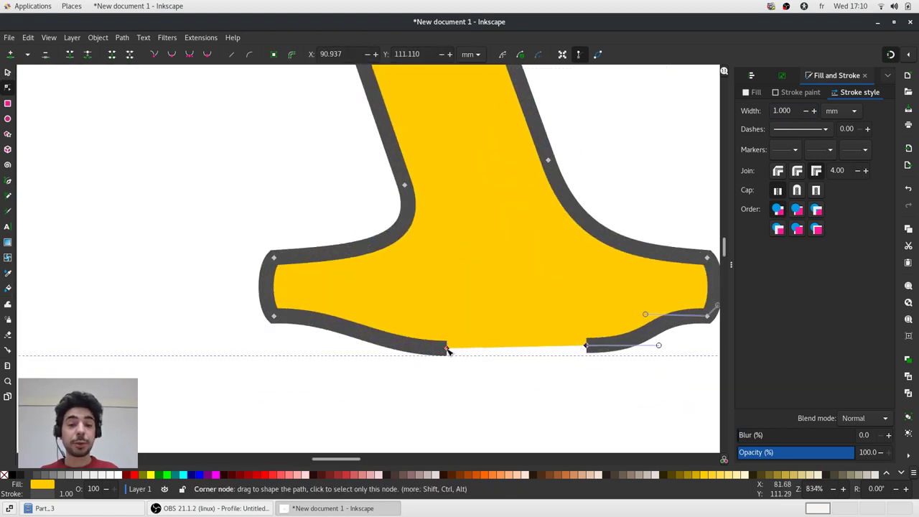
pyautogui.moveTo(447, 350); pyautogui.dragTo(527, 328)
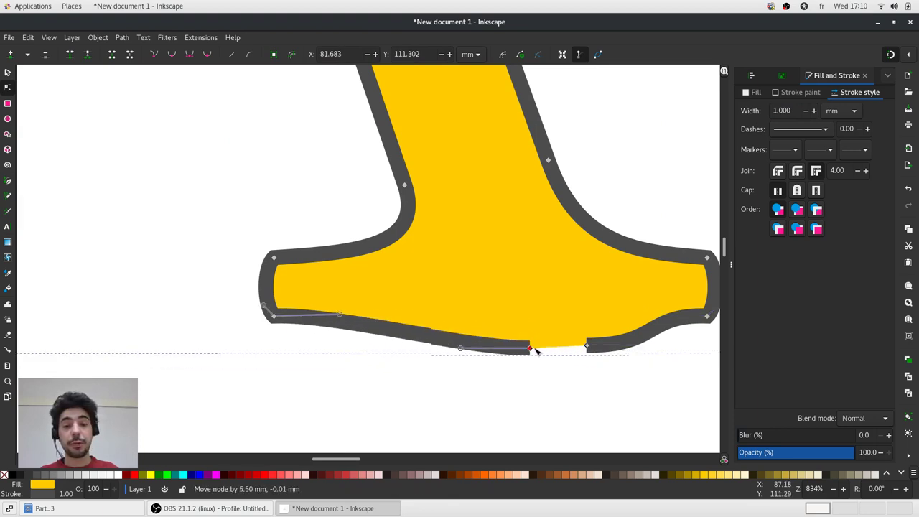
pyautogui.moveTo(527, 329); pyautogui.dragTo(505, 361)
pyautogui.press('Escape')
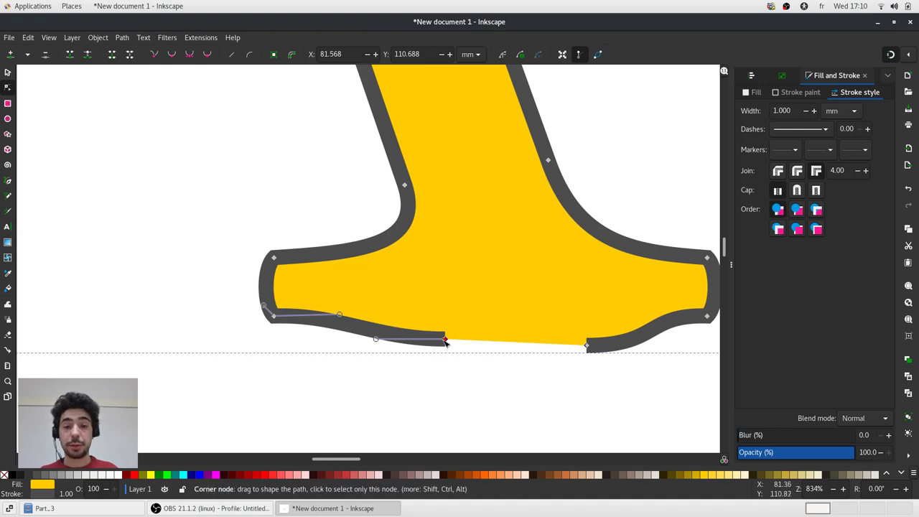
pyautogui.moveTo(445, 340); pyautogui.dragTo(587, 347)
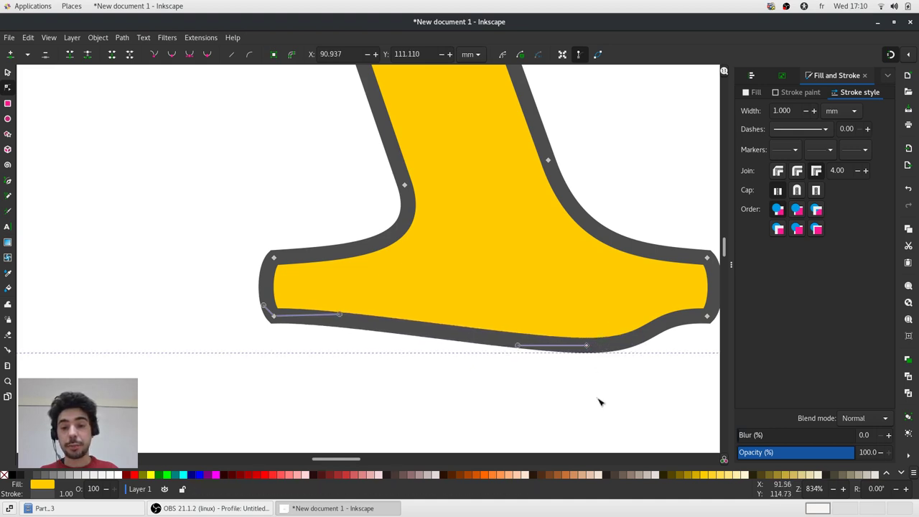
# Join the two gap nodes into one so the base outline is continuous.
pyautogui.moveTo(599, 398); pyautogui.dragTo(572, 304)
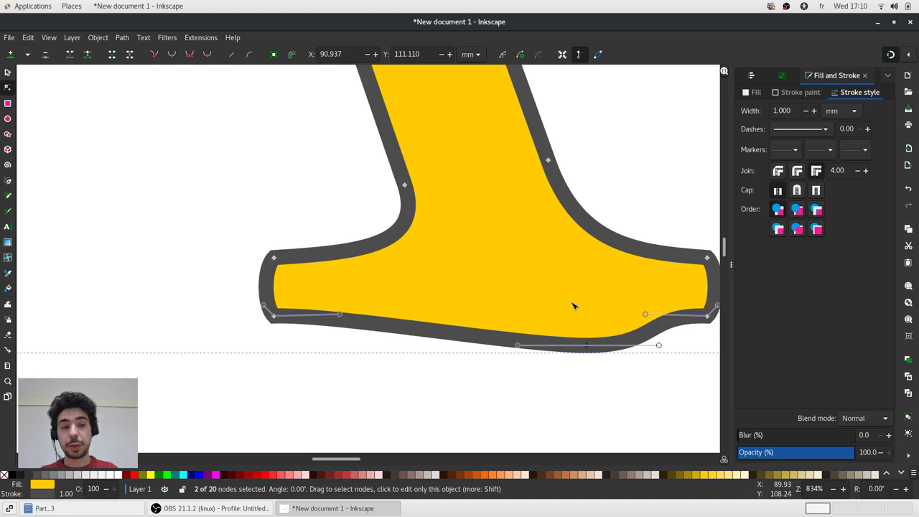
pyautogui.click(74, 63)
pyautogui.click(601, 402)
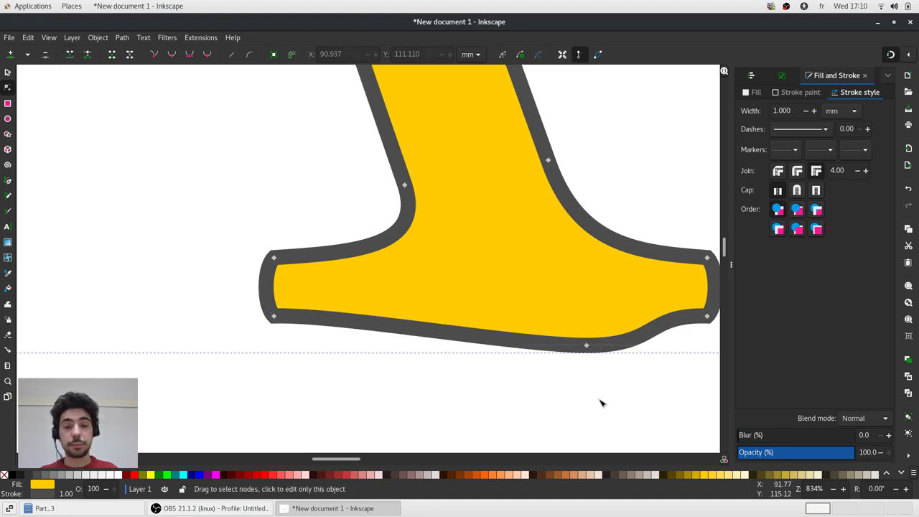
pyautogui.keyDown('ctrl'); pyautogui.scroll(-2, 594, 380); pyautogui.keyUp('ctrl')
pyautogui.keyDown('ctrl'); pyautogui.scroll(-2, 565, 356); pyautogui.keyUp('ctrl')
pyautogui.keyDown('ctrl'); pyautogui.scroll(-1, 566, 356); pyautogui.keyUp('ctrl')
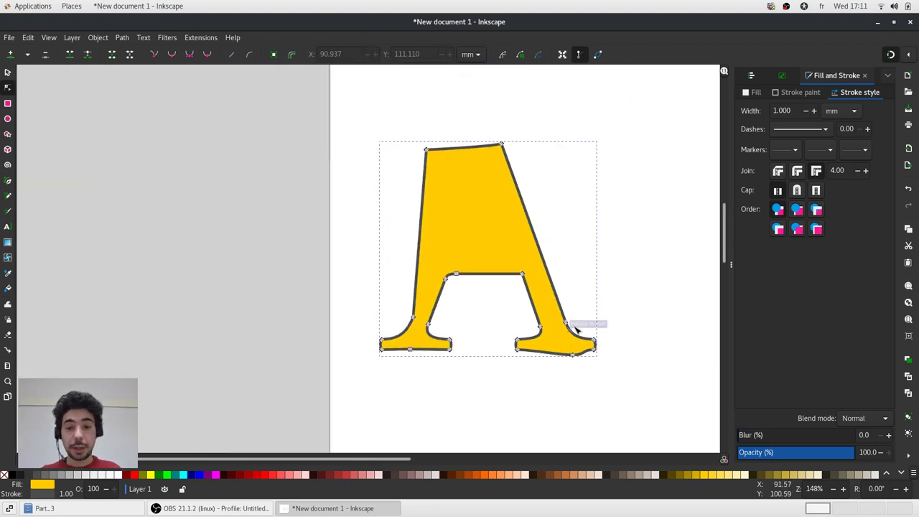
# Delete the entire letter A from the page.
pyautogui.hotkey('ctrl', 'a')
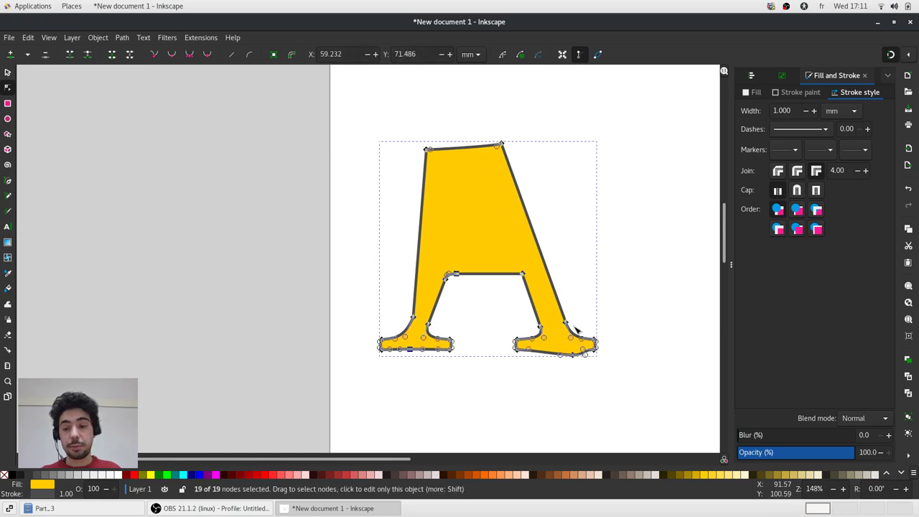
pyautogui.press('Delete')
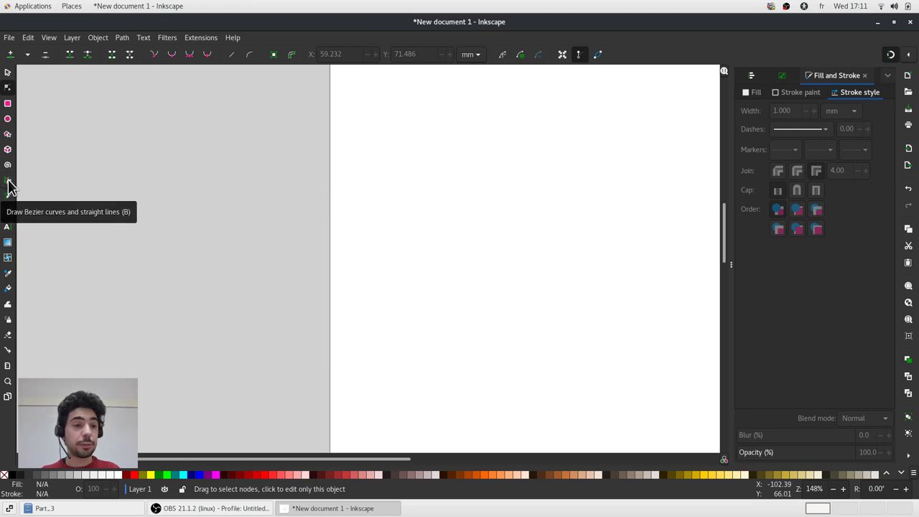
pyautogui.click(9, 186)
pyautogui.scroll(1, 411, 130)
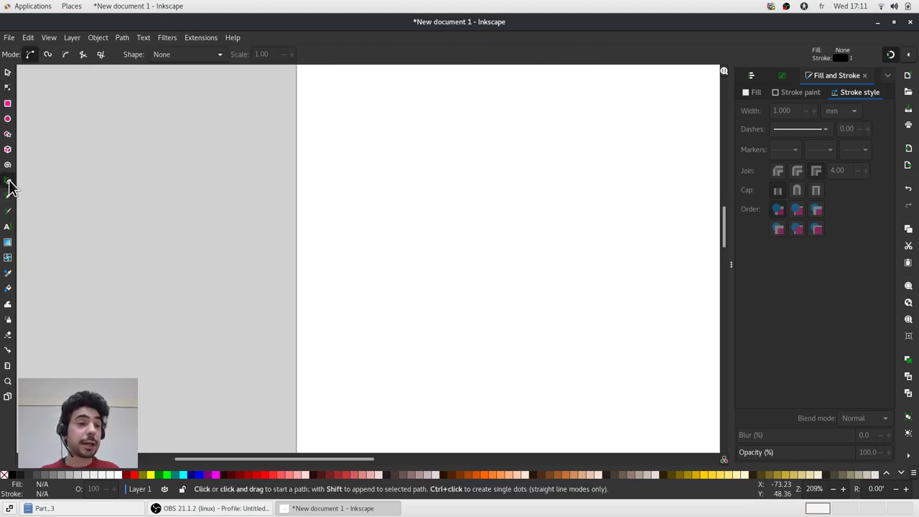
# Draw a closed house outline with two roof peaks, walls and a flat base.
pyautogui.click(344, 174)
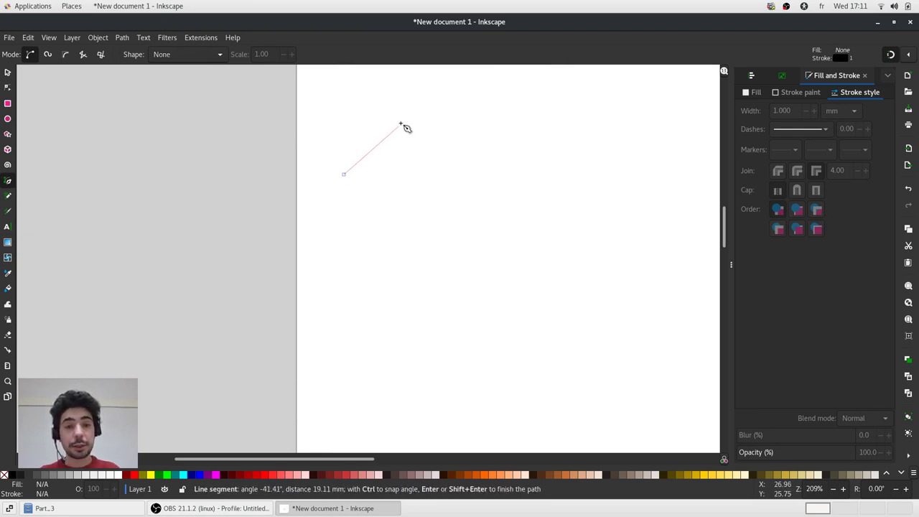
pyautogui.click(420, 107)
pyautogui.click(480, 173)
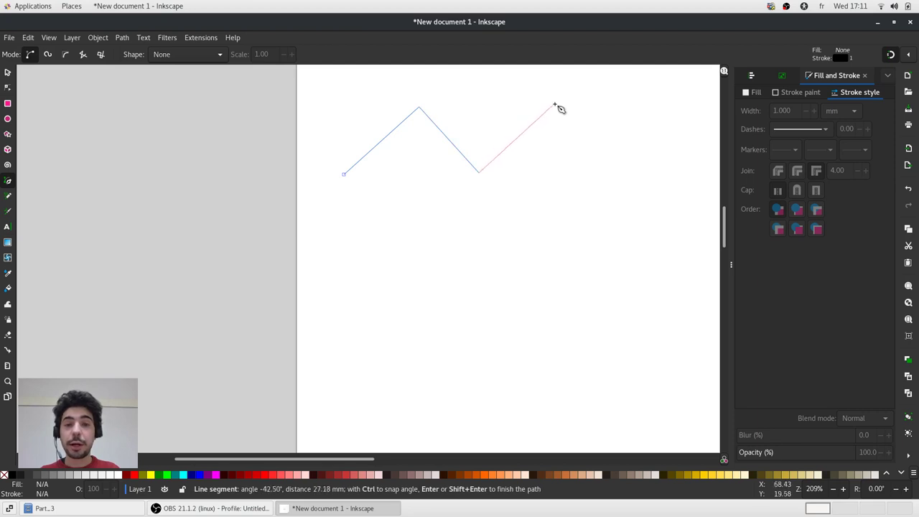
pyautogui.click(556, 107)
pyautogui.click(616, 172)
pyautogui.click(595, 295)
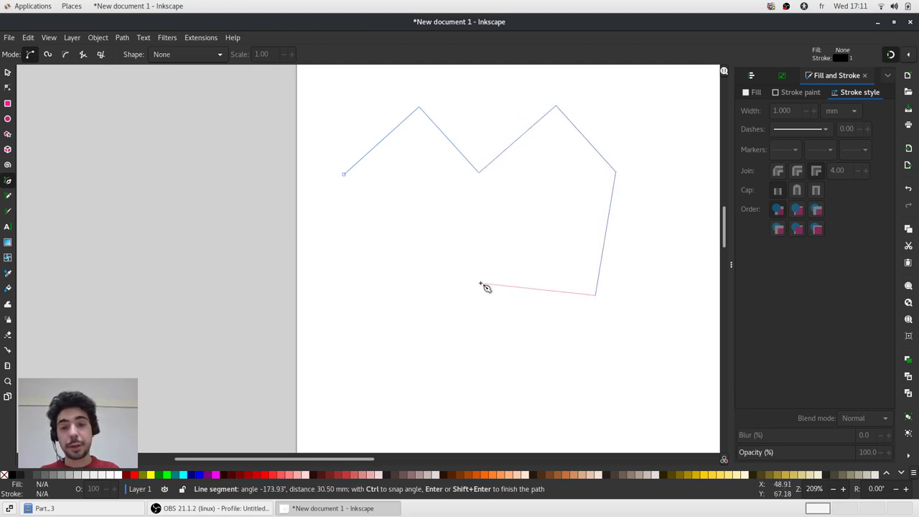
pyautogui.click(482, 284)
pyautogui.click(364, 284)
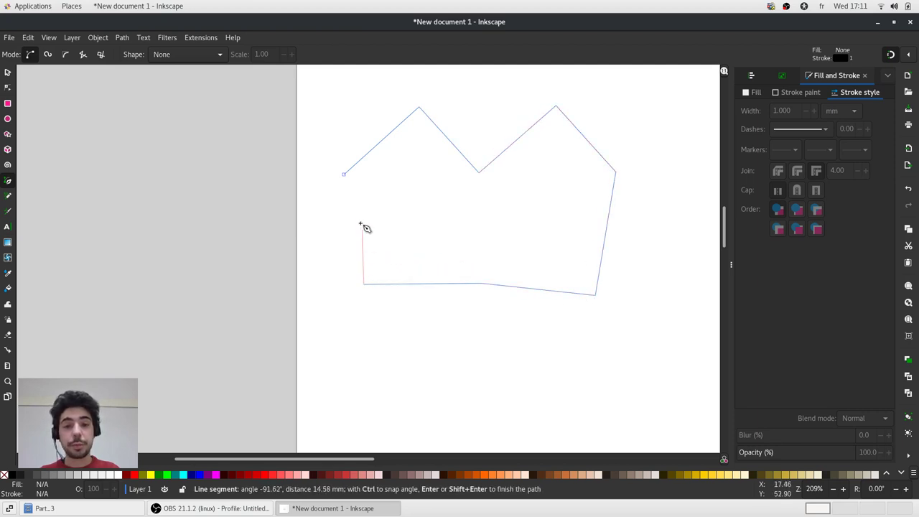
pyautogui.click(346, 175)
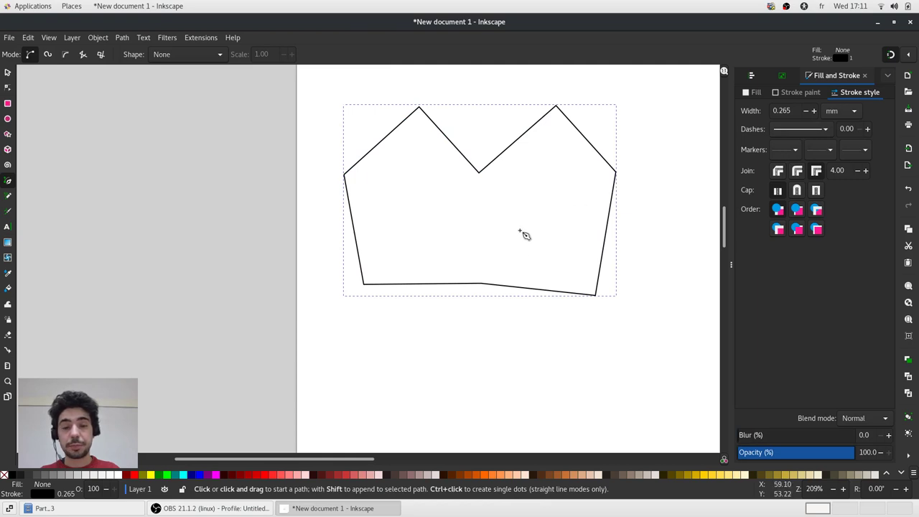
pyautogui.scroll(-4, 524, 234)
pyautogui.scroll(3, 525, 234)
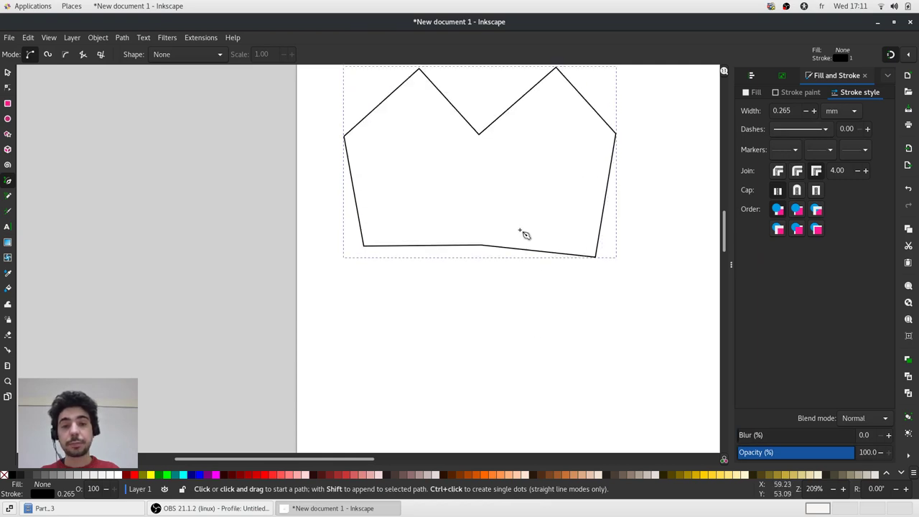
pyautogui.scroll(1, 524, 235)
pyautogui.click(398, 193)
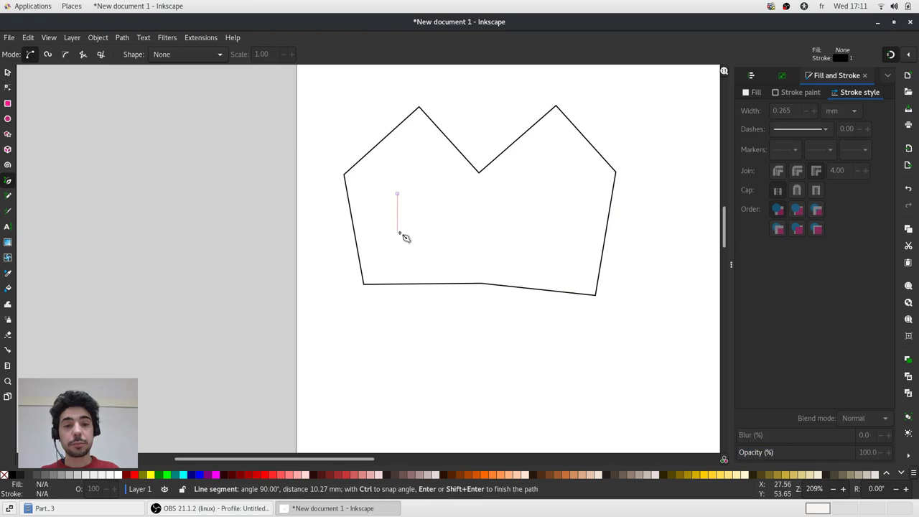
# Draw the window's closed square inside the house.
pyautogui.click(398, 231)
pyautogui.click(435, 232)
pyautogui.click(435, 193)
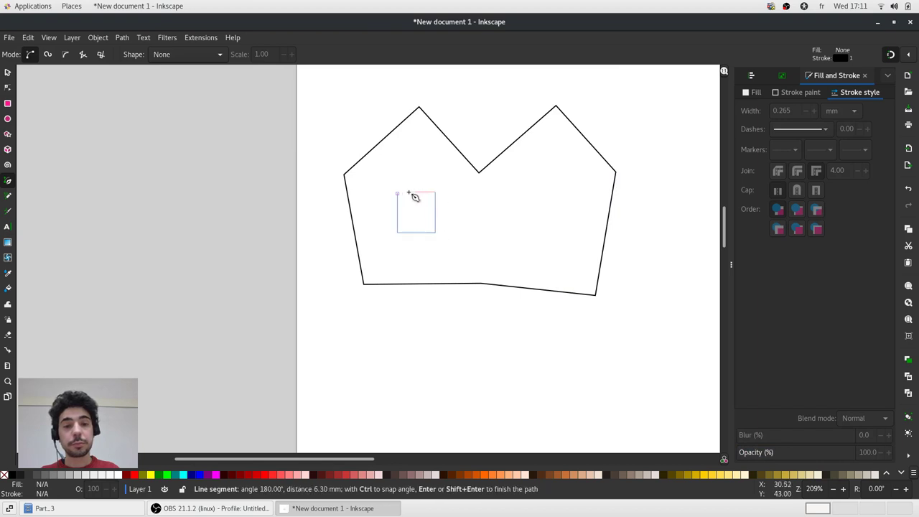
pyautogui.click(398, 194)
# Add vertical and horizontal dividers splitting the window into four panes.
pyautogui.click(417, 232)
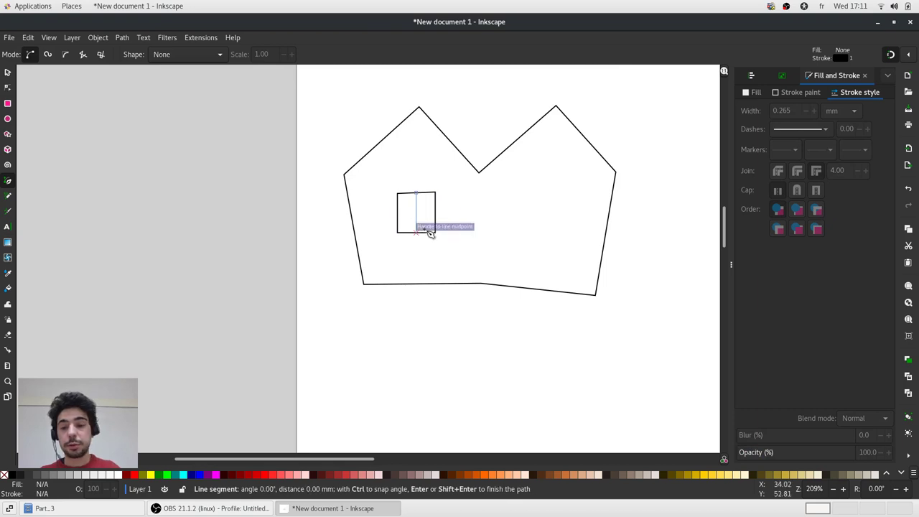
pyautogui.press('BackSpace')
pyautogui.doubleClick(417, 232)
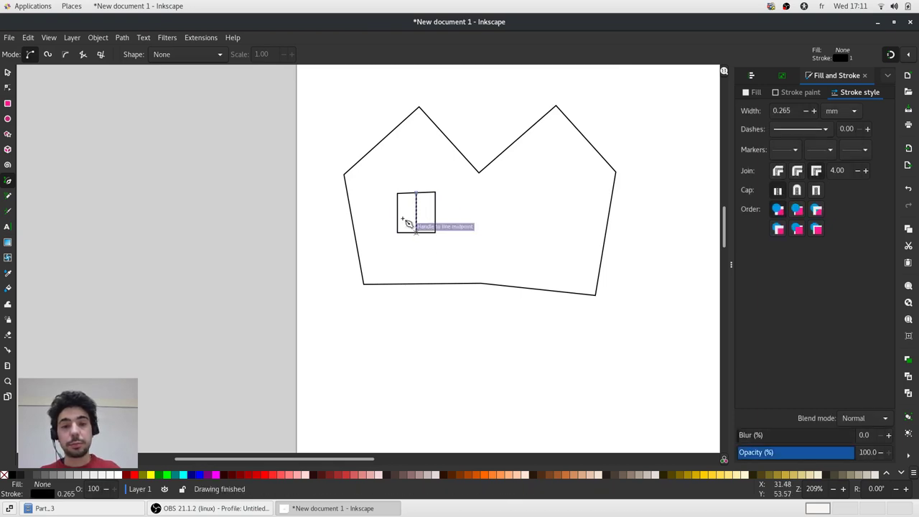
pyautogui.click(397, 213)
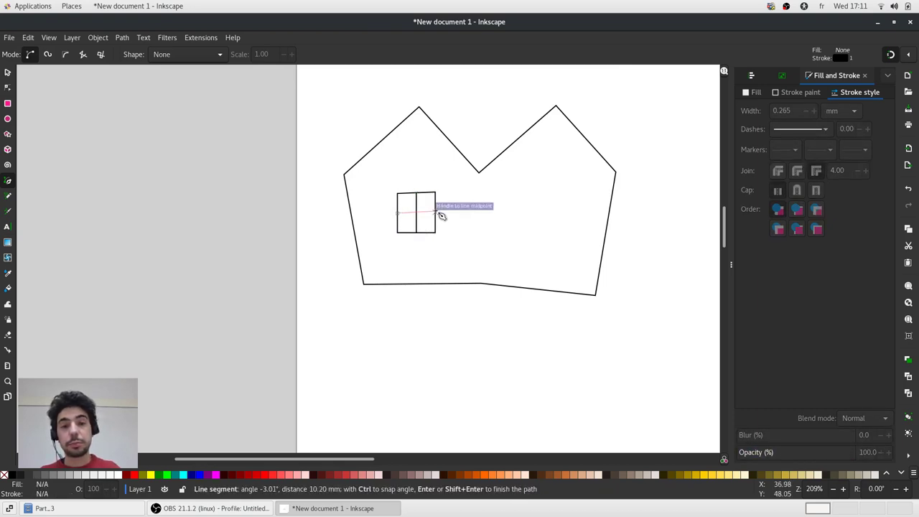
pyautogui.doubleClick(435, 213)
pyautogui.press('s')
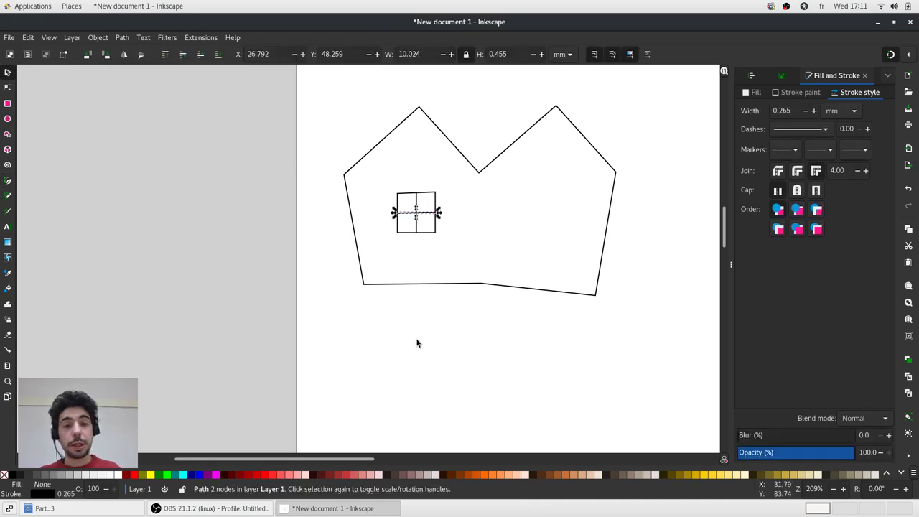
pyautogui.scroll(-2, 416, 188)
pyautogui.scroll(1, 445, 185)
pyautogui.press('Escape')
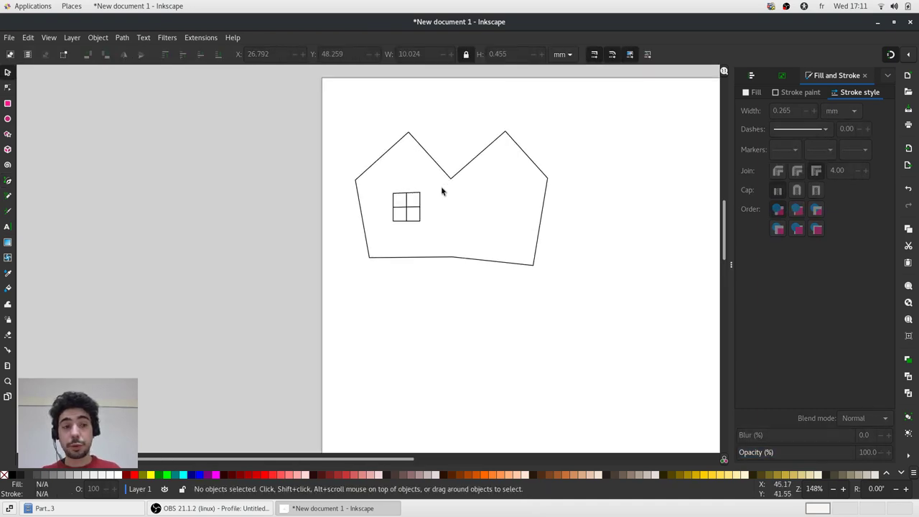
# Draw an open Bezier curve below the house with a loop and a sweeping lower bend.
pyautogui.click(8, 180)
pyautogui.scroll(-3, 535, 181)
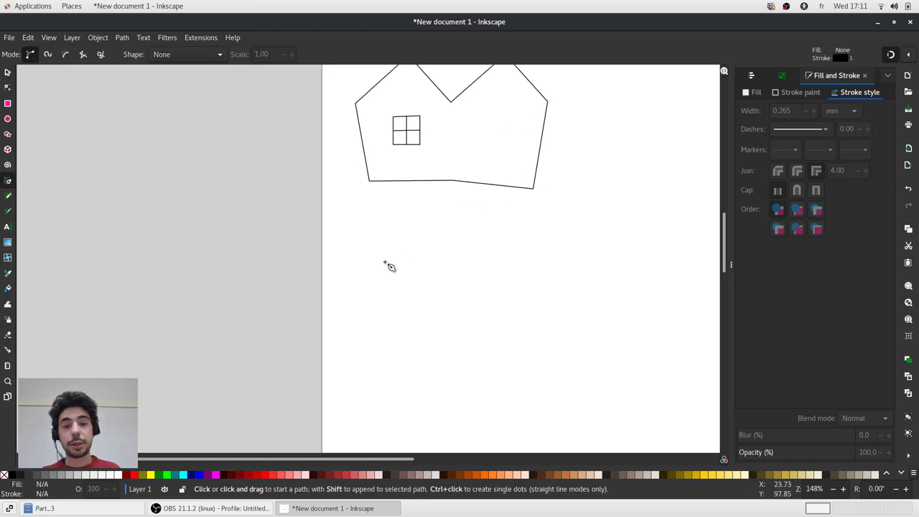
pyautogui.click(381, 265)
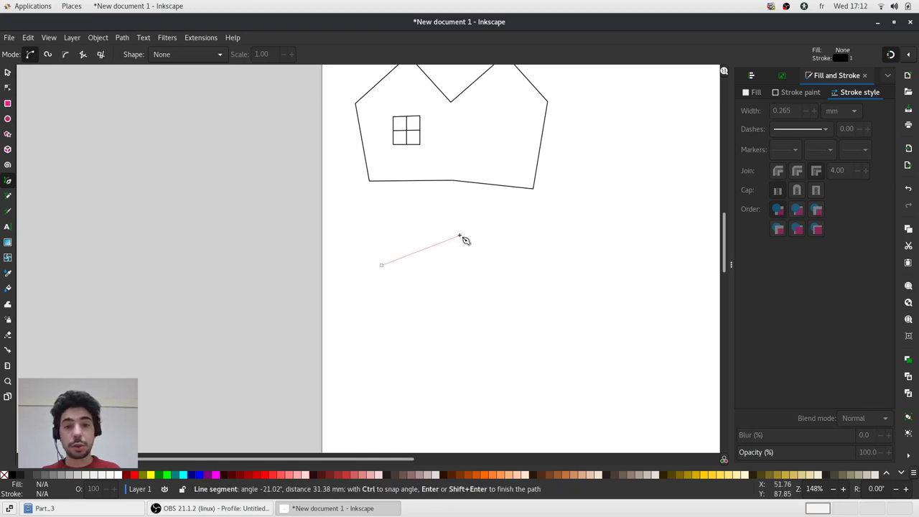
pyautogui.moveTo(462, 243); pyautogui.dragTo(514, 257)
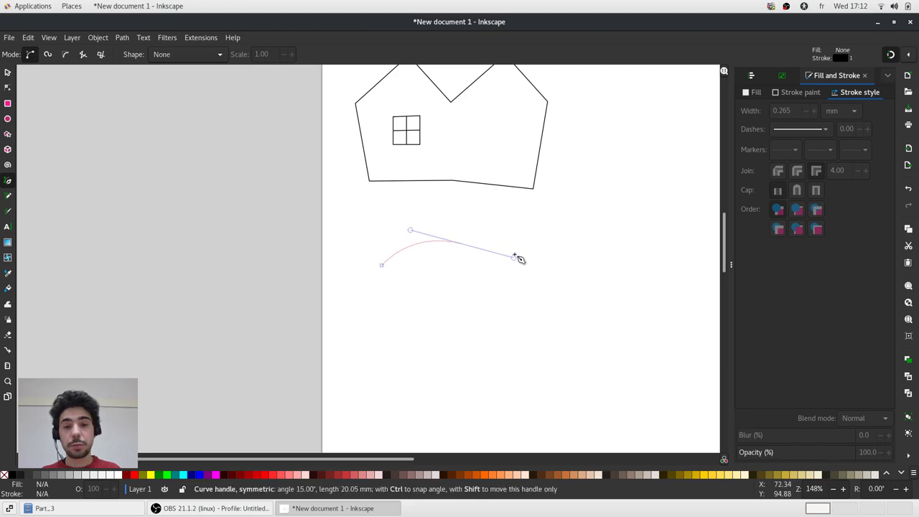
pyautogui.moveTo(607, 282); pyautogui.dragTo(646, 243)
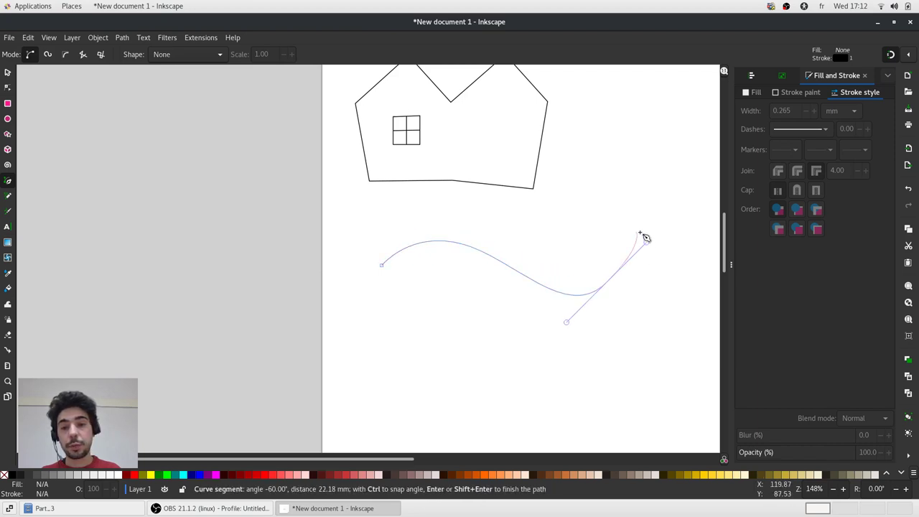
pyautogui.moveTo(606, 197); pyautogui.dragTo(562, 199)
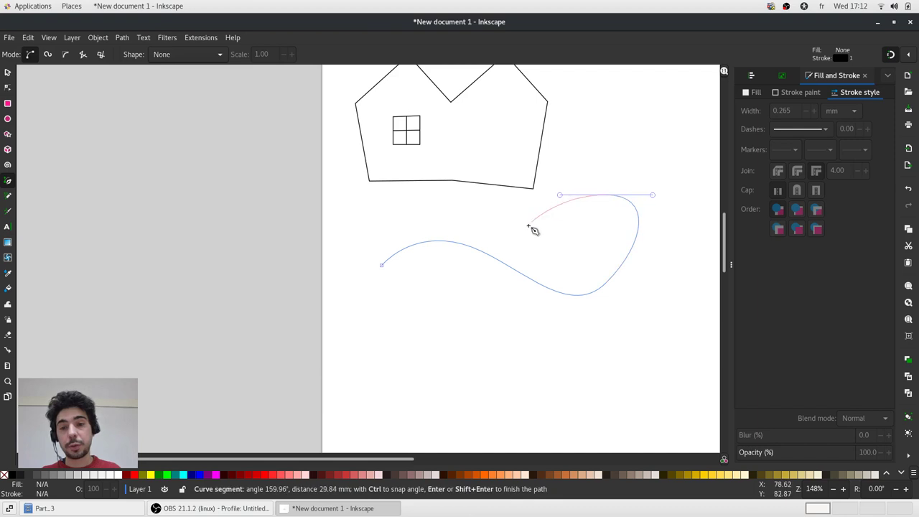
pyautogui.moveTo(510, 251); pyautogui.dragTo(521, 293)
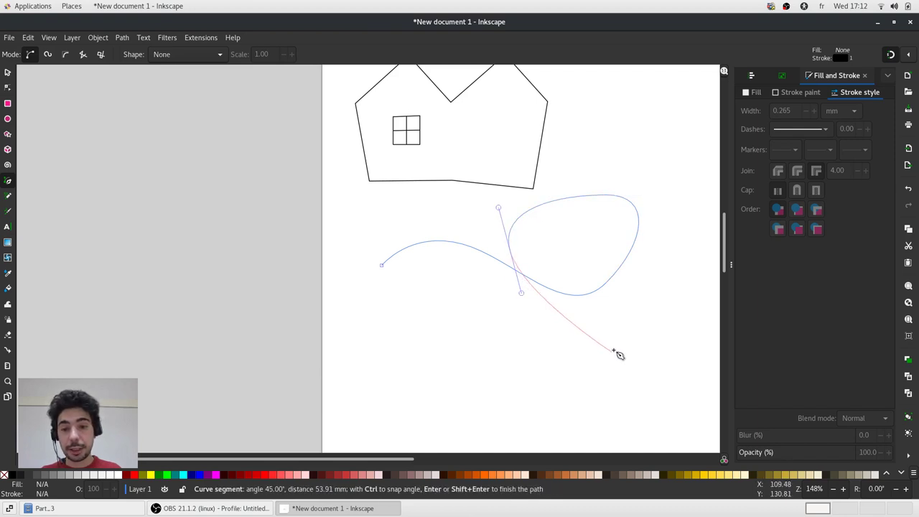
pyautogui.moveTo(614, 352)
pyautogui.mouseDown()
pyautogui.moveTo(503, 427)
pyautogui.moveTo(459, 362)
pyautogui.moveTo(408, 377)
pyautogui.mouseUp()
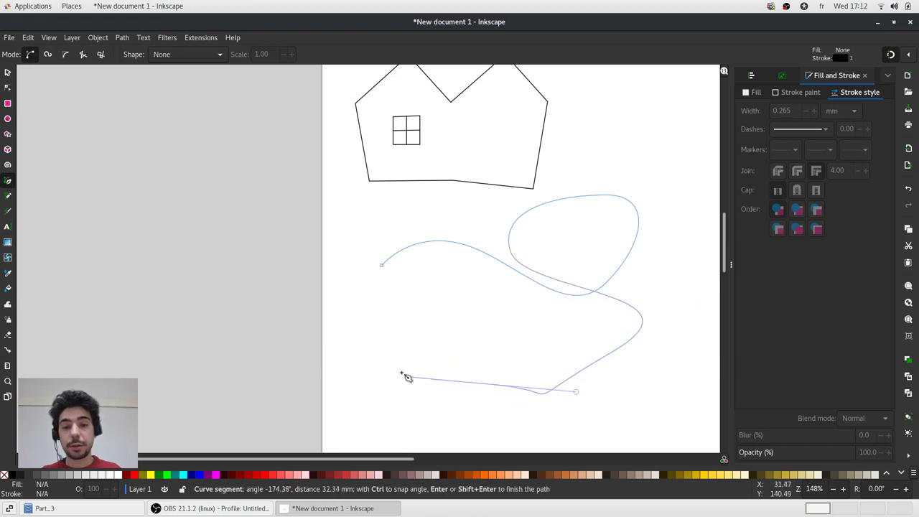
pyautogui.doubleClick(392, 316)
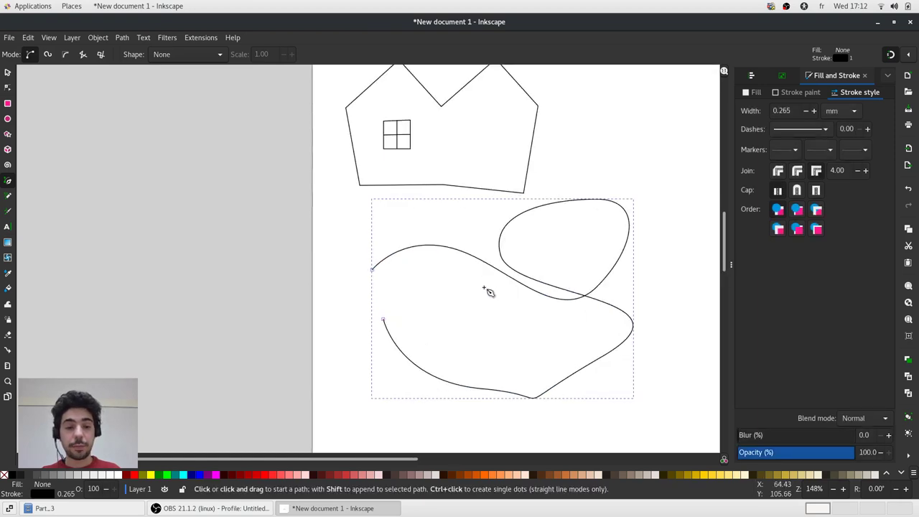
# Convert all of the curve's segments into straight lines.
pyautogui.click(8, 88)
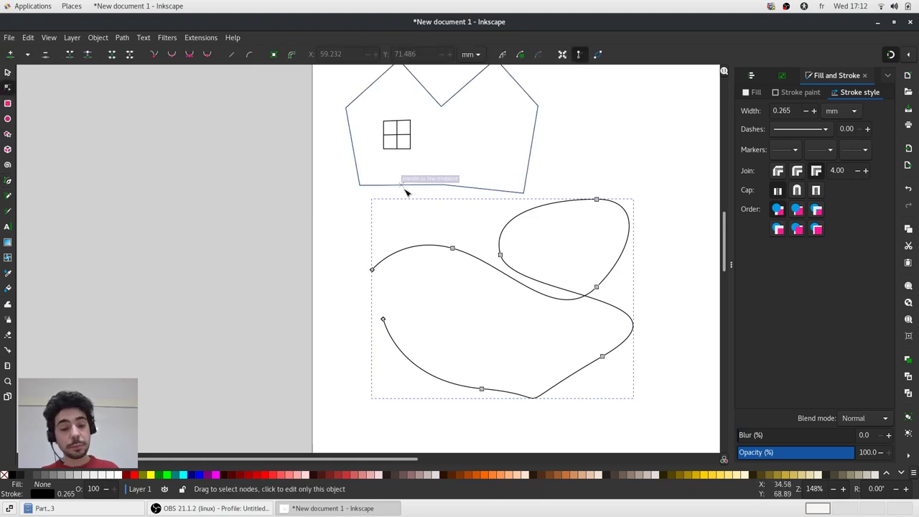
pyautogui.hotkey('ctrl', 'a')
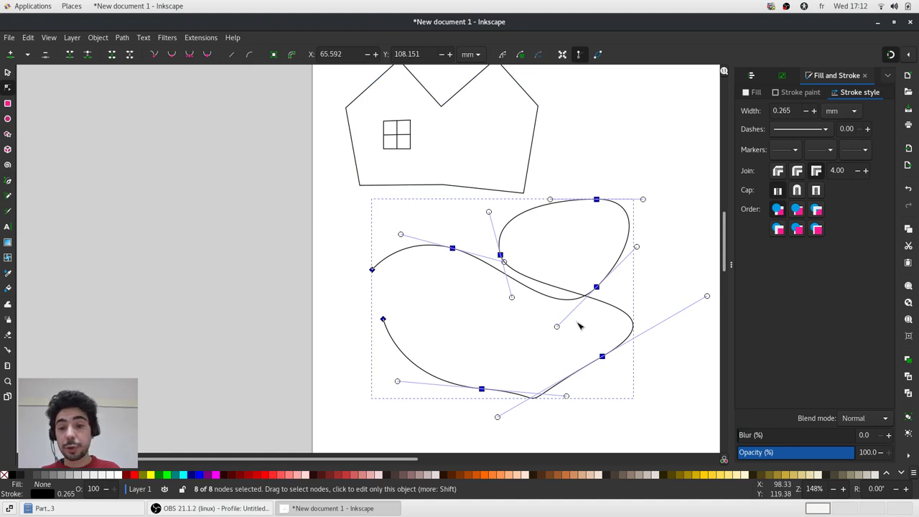
pyautogui.click(230, 55)
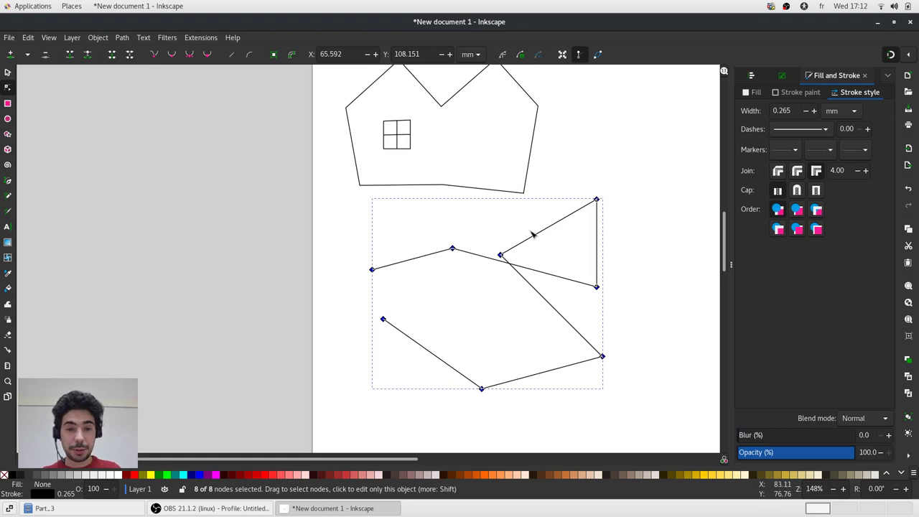
pyautogui.click(499, 243)
pyautogui.press('Escape')
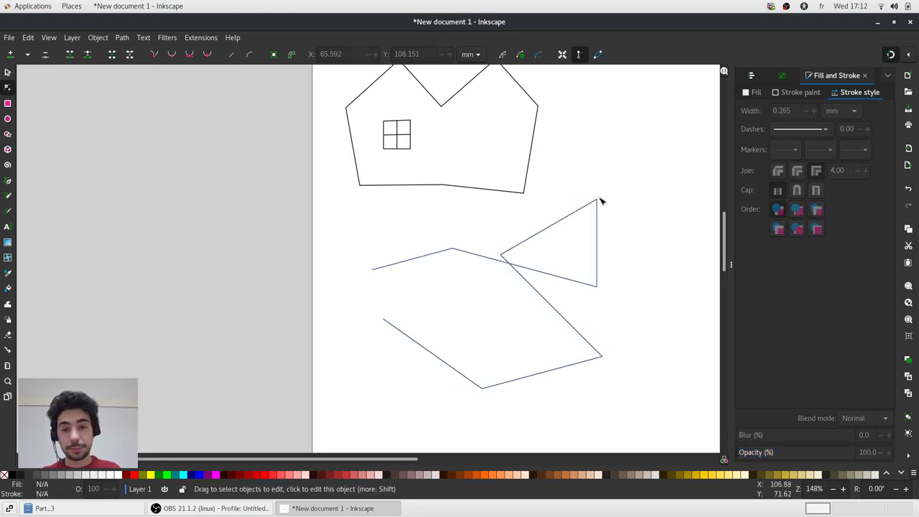
pyautogui.press('+')
pyautogui.keyDown('ctrl'); pyautogui.scroll(2, 414, 252); pyautogui.keyUp('ctrl')
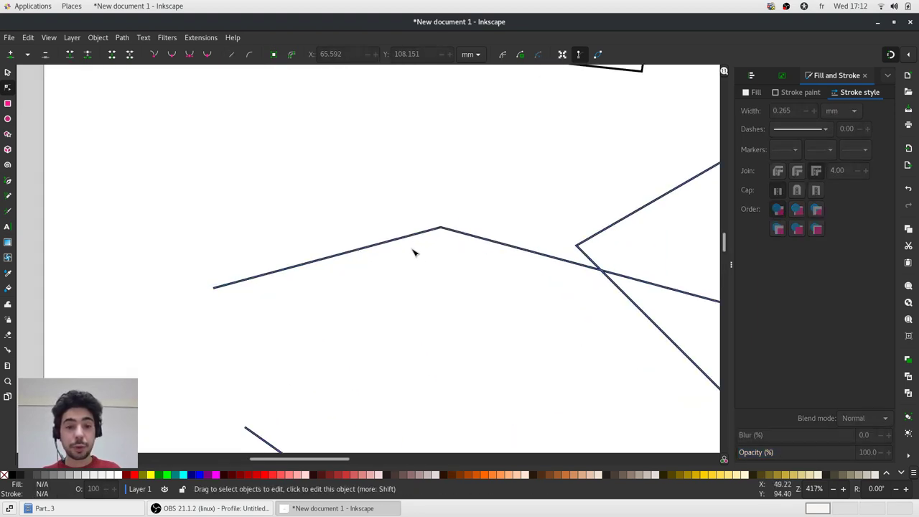
pyautogui.keyDown('ctrl'); pyautogui.scroll(-2, 440, 222); pyautogui.keyUp('ctrl')
# Move the left end node onto the lower end and join both ends into one node.
pyautogui.click(322, 254)
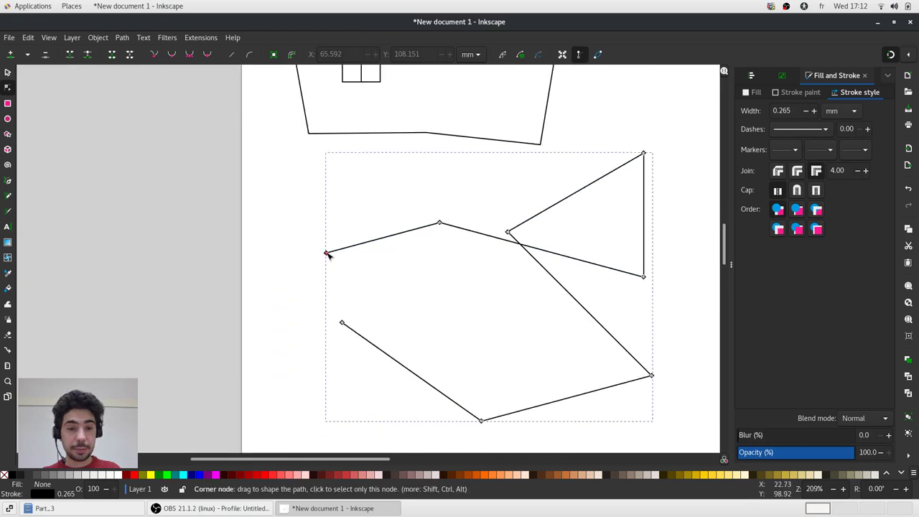
pyautogui.moveTo(329, 255)
pyautogui.mouseDown()
pyautogui.moveTo(345, 275)
pyautogui.moveTo(345, 326)
pyautogui.mouseUp()
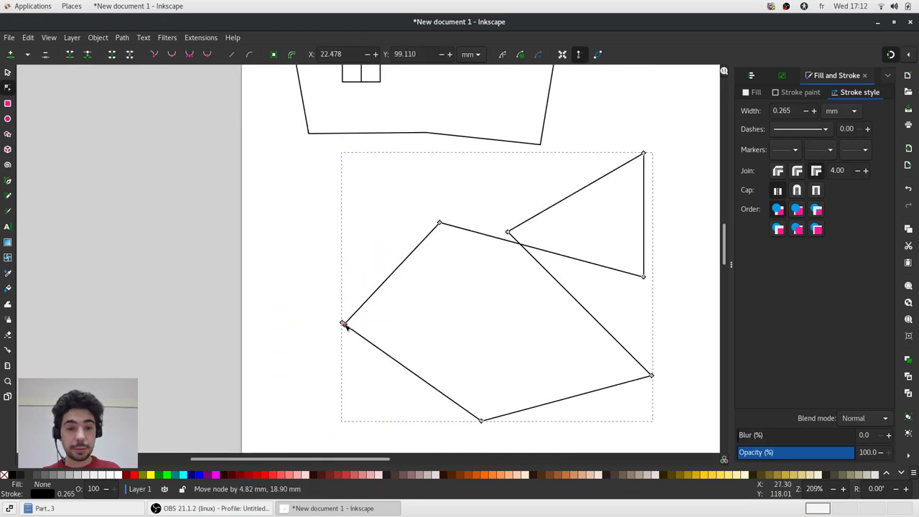
pyautogui.keyDown('ctrl'); pyautogui.scroll(2, 328, 300); pyautogui.keyUp('ctrl')
pyautogui.moveTo(329, 297); pyautogui.dragTo(412, 366)
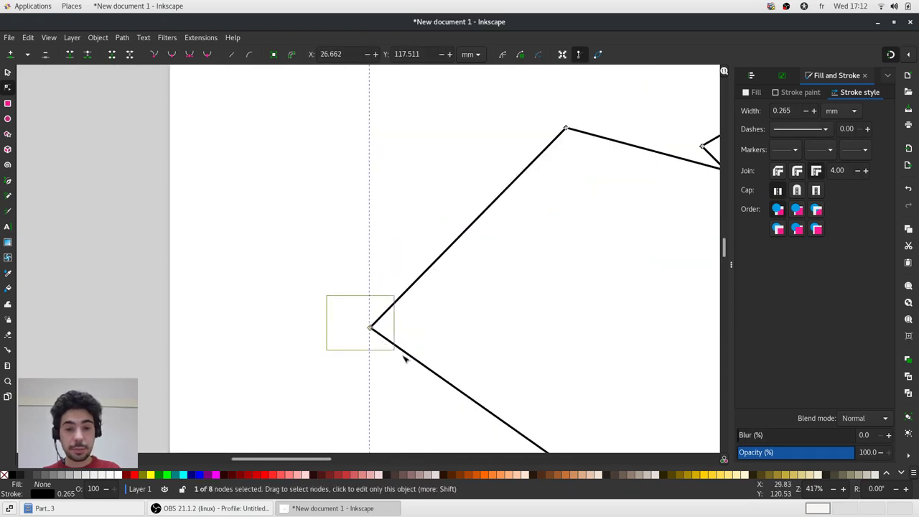
pyautogui.click(70, 53)
pyautogui.keyDown('ctrl'); pyautogui.scroll(-3, 271, 230); pyautogui.keyUp('ctrl')
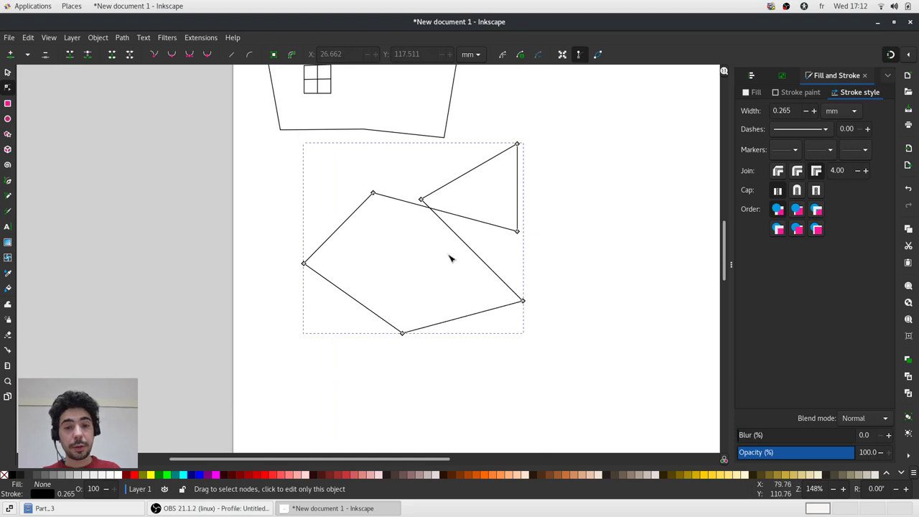
# Fill the closed outline with a red palette swatch.
pyautogui.click(357, 475)
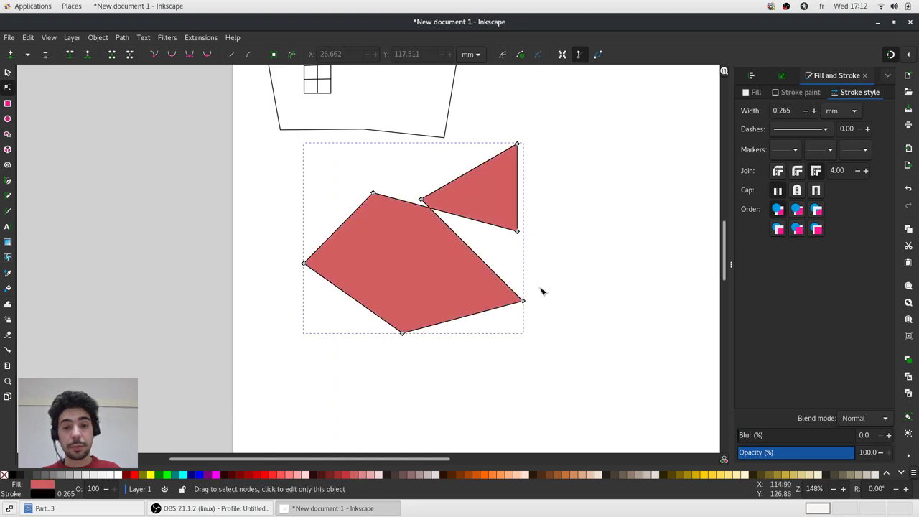
pyautogui.click(514, 251)
pyautogui.keyDown('ctrl'); pyautogui.scroll(2, 514, 251); pyautogui.keyUp('ctrl')
pyautogui.keyDown('ctrl'); pyautogui.scroll(-2, 503, 211); pyautogui.keyUp('ctrl')
pyautogui.keyDown('ctrl'); pyautogui.scroll(1, 517, 261); pyautogui.keyUp('ctrl')
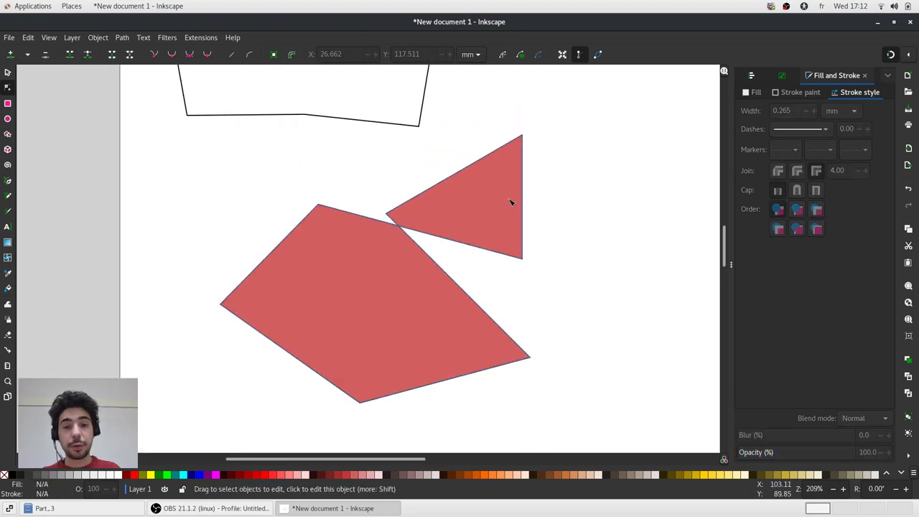
# Drag the crossing nodes outward so the outline becomes a convex seven-sided polygon.
pyautogui.click(400, 216)
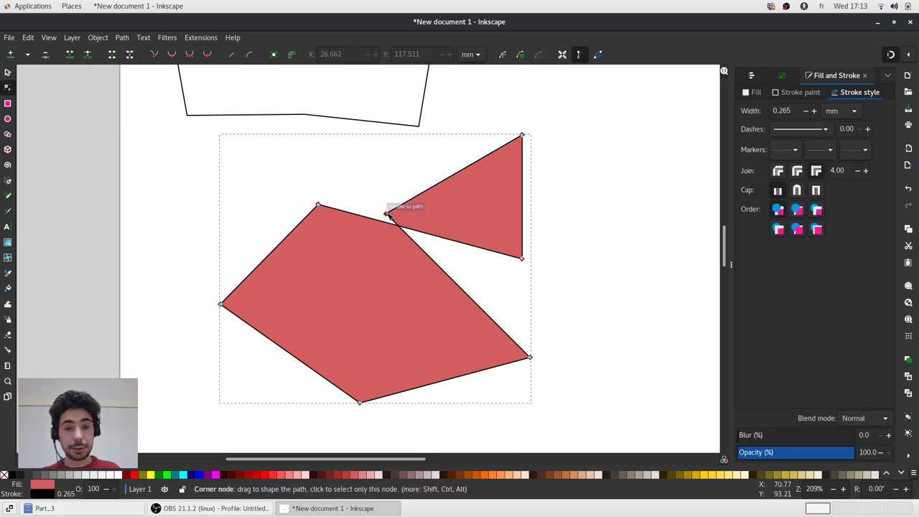
pyautogui.moveTo(388, 215); pyautogui.dragTo(600, 249)
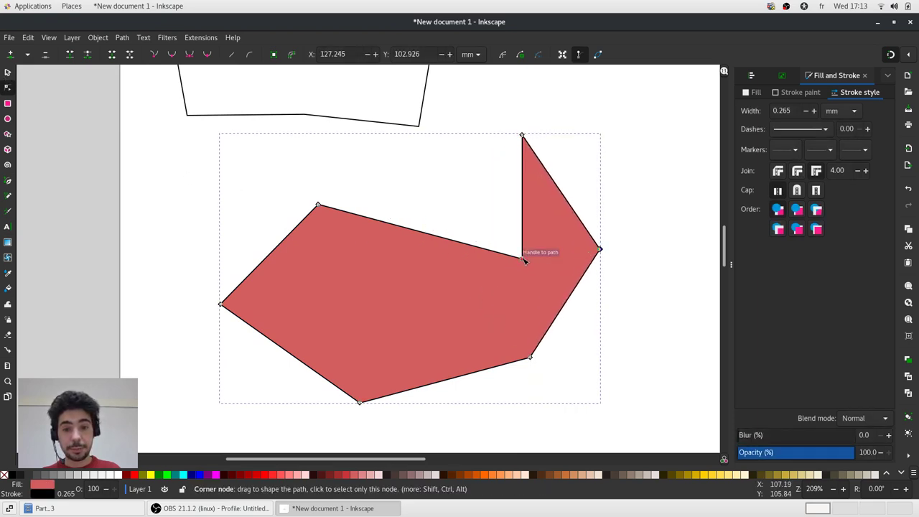
pyautogui.moveTo(524, 258); pyautogui.dragTo(423, 149)
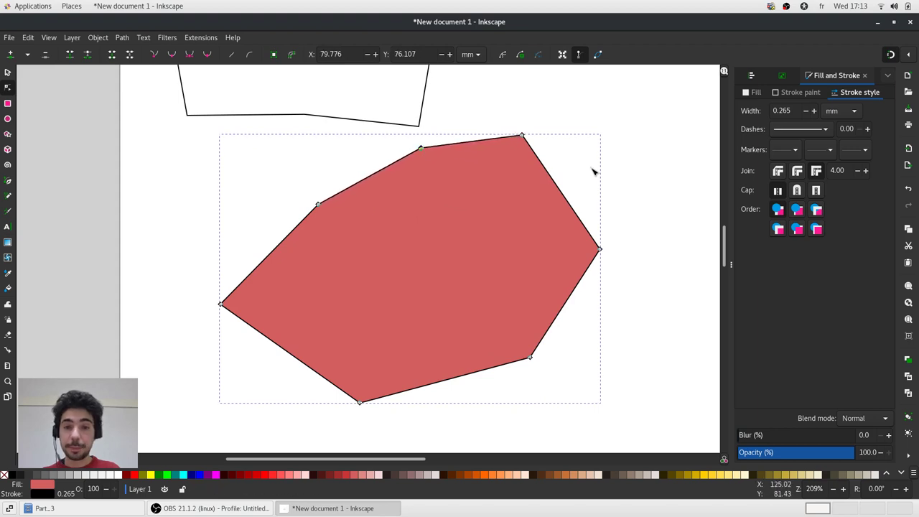
pyautogui.click(611, 237)
pyautogui.scroll(-2, 608, 249)
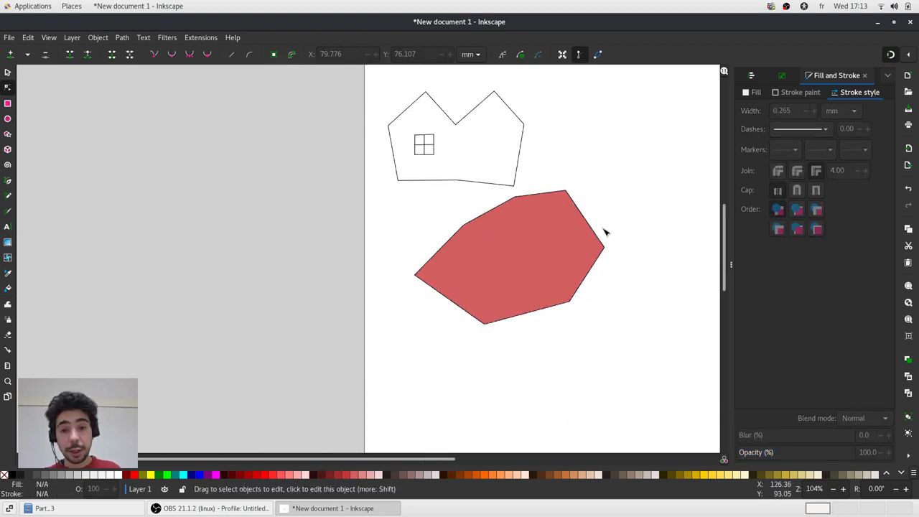
pyautogui.scroll(1, 602, 229)
pyautogui.scroll(2, 574, 200)
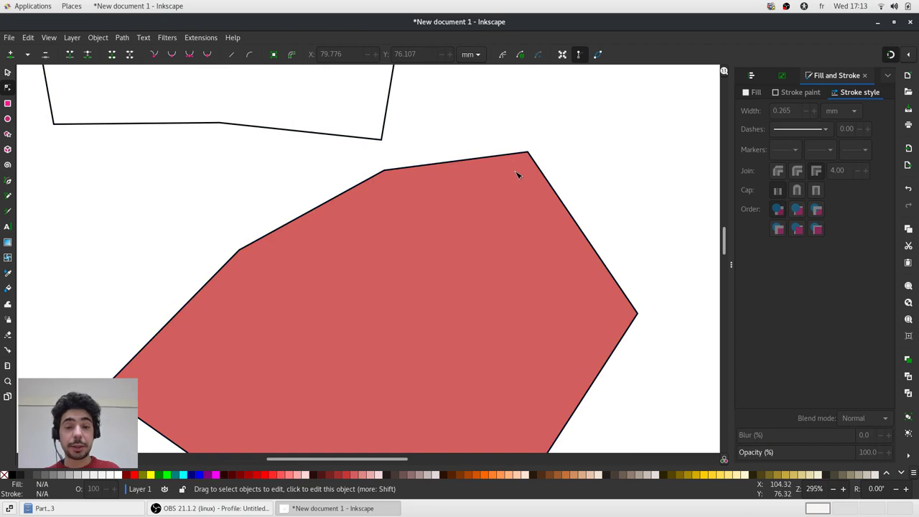
pyautogui.scroll(-1, 517, 174)
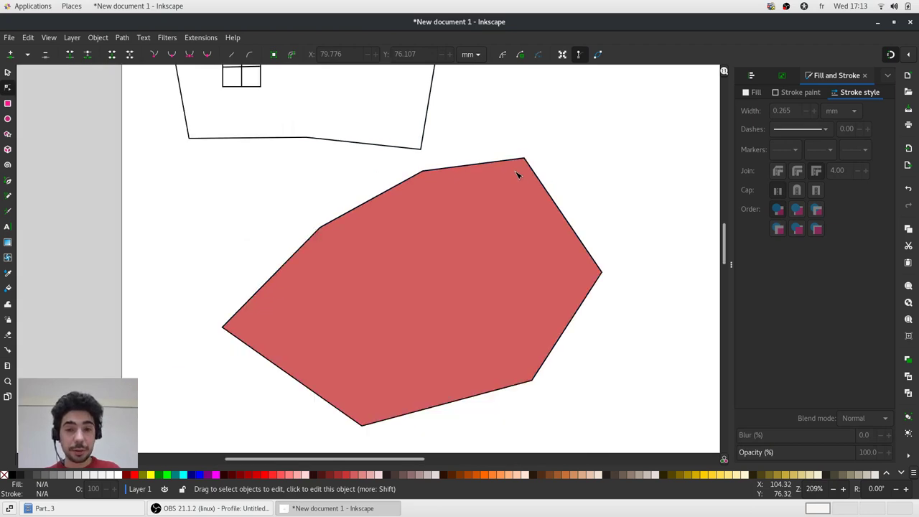
pyautogui.click(517, 175)
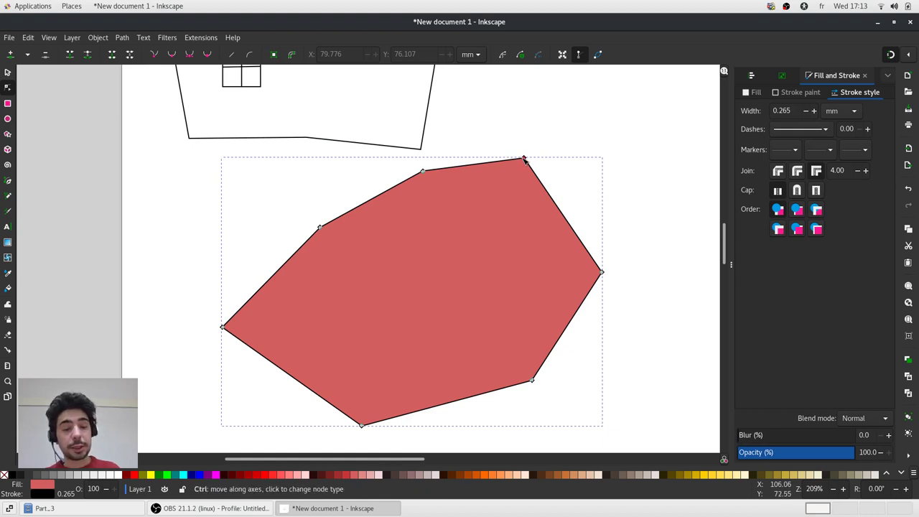
# Make all of the polygon's nodes smooth, rounding its corners into curves.
pyautogui.click(524, 160)
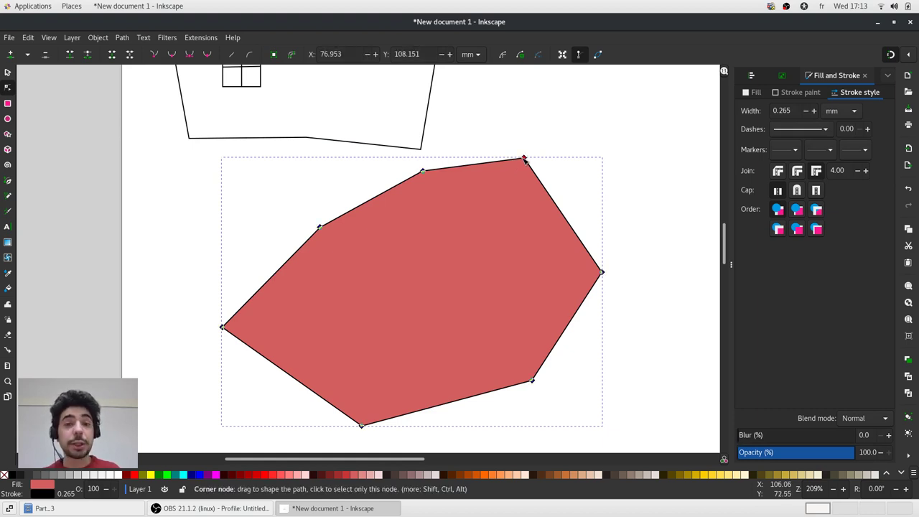
pyautogui.click(208, 55)
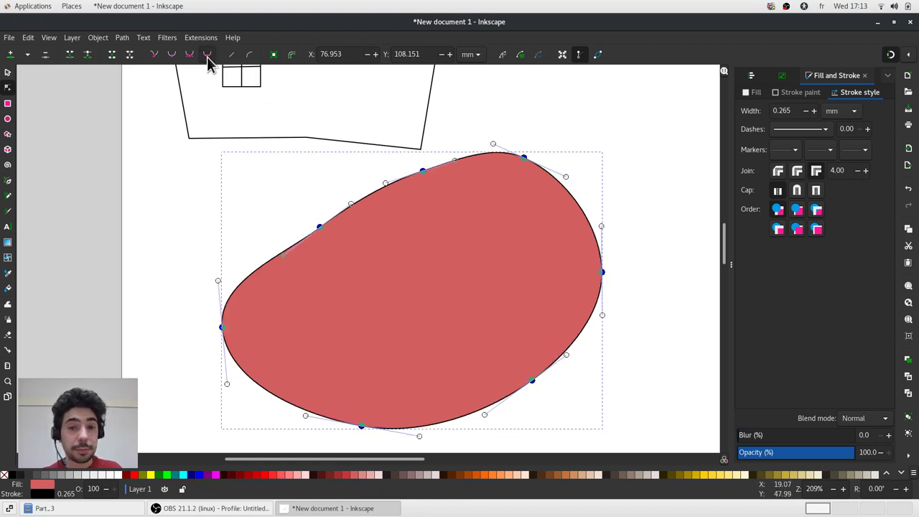
pyautogui.click(647, 156)
pyautogui.keyDown('ctrl'); pyautogui.scroll(-2, 578, 173); pyautogui.keyUp('ctrl')
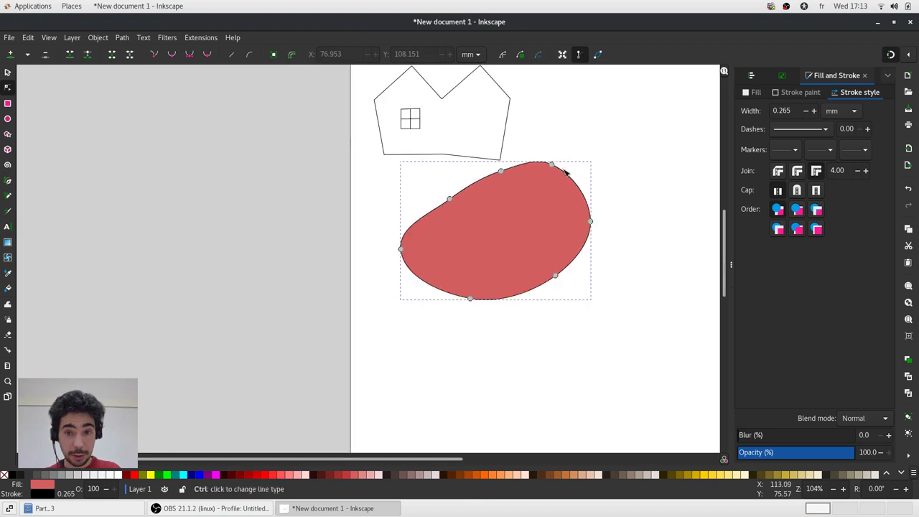
pyautogui.press('Escape')
pyautogui.keyDown('ctrl'); pyautogui.scroll(4, 562, 172); pyautogui.keyUp('ctrl')
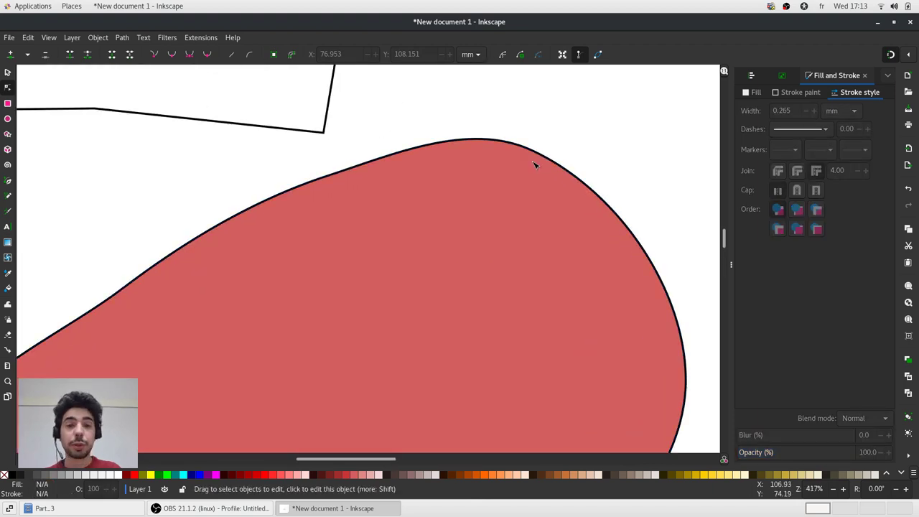
pyautogui.keyDown('ctrl'); pyautogui.scroll(-1, 535, 166); pyautogui.keyUp('ctrl')
pyautogui.keyDown('ctrl'); pyautogui.scroll(1, 535, 165); pyautogui.keyUp('ctrl')
pyautogui.keyDown('ctrl'); pyautogui.scroll(1, 538, 162); pyautogui.keyUp('ctrl')
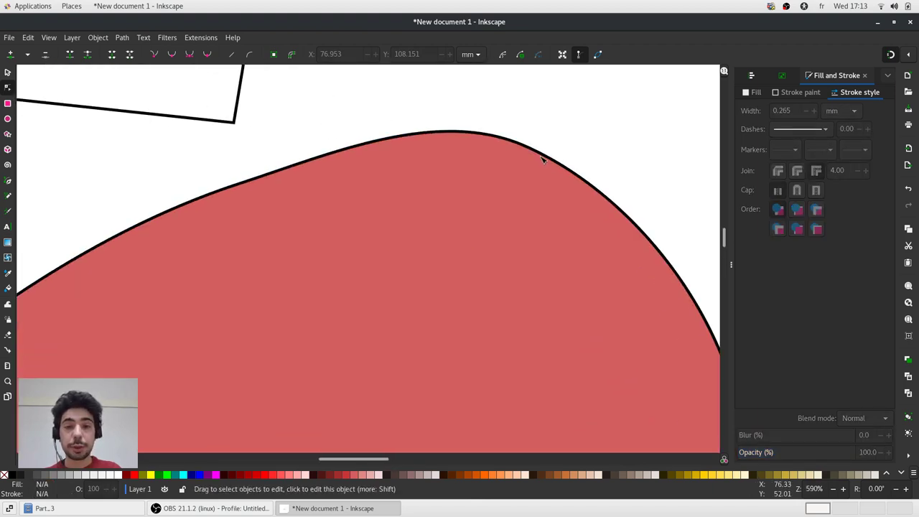
# Try straightening the top segment into a line, then undo it.
pyautogui.click(542, 160)
pyautogui.keyDown('ctrl'); pyautogui.scroll(-1, 528, 155); pyautogui.keyUp('ctrl')
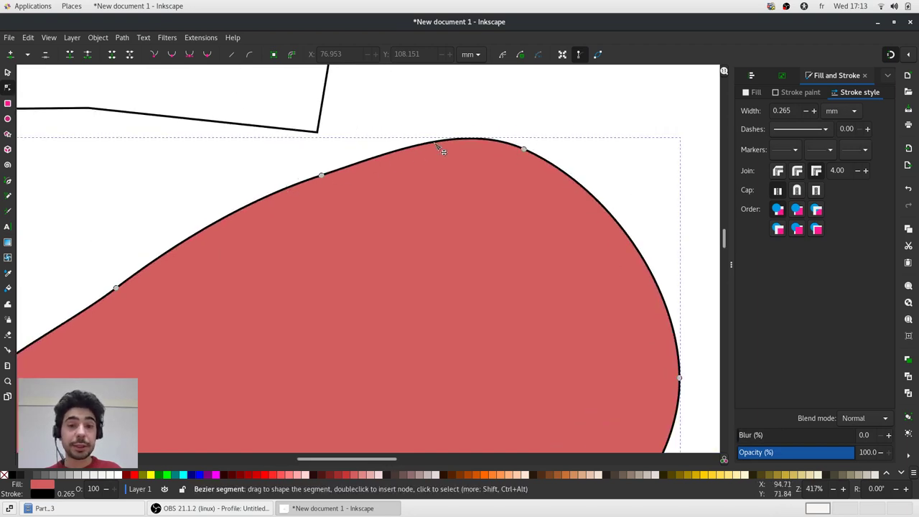
pyautogui.click(440, 142)
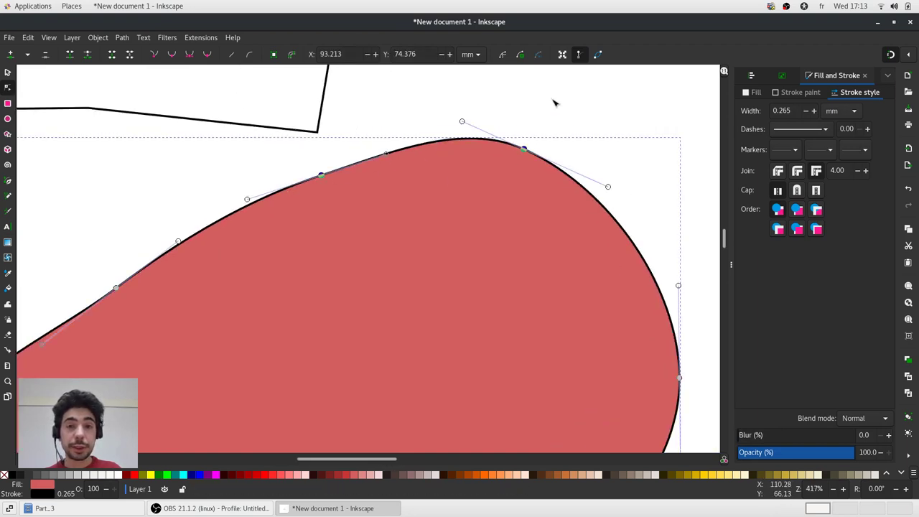
pyautogui.press('Escape')
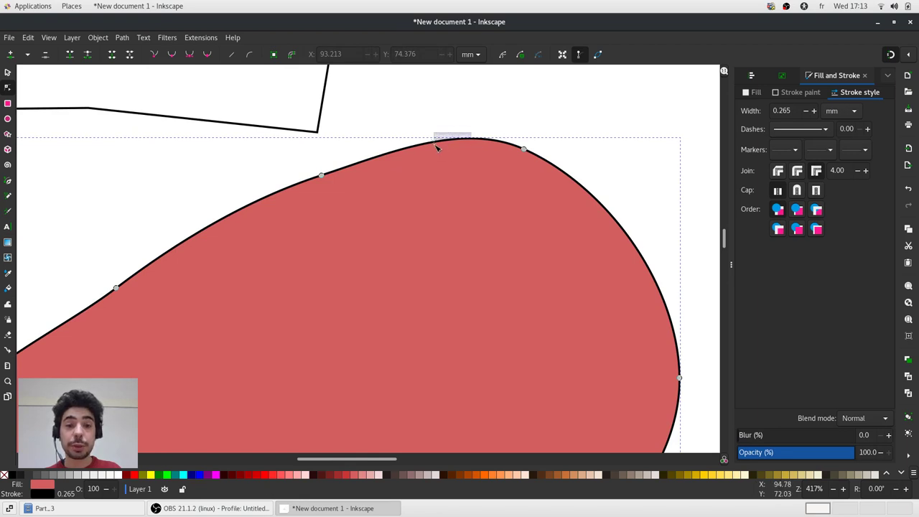
pyautogui.click(441, 148)
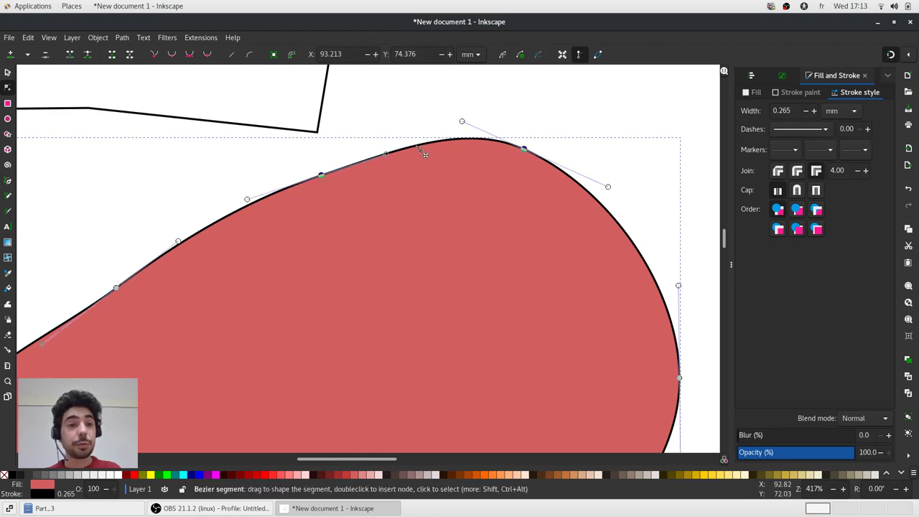
pyautogui.click(233, 55)
pyautogui.hotkey('ctrl', 'z')
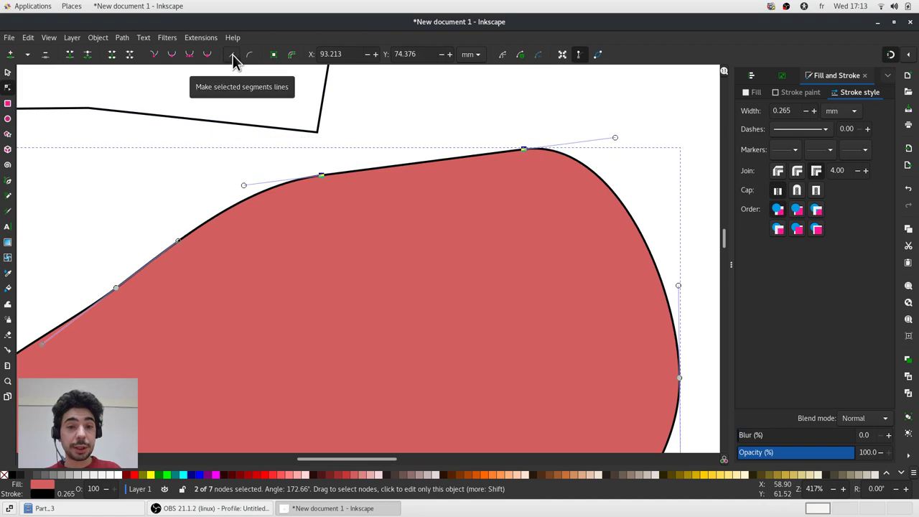
pyautogui.click(506, 101)
# Turn the shape's lower-right curved segment into a straight line.
pyautogui.keyDown('ctrl'); pyautogui.scroll(-3, 507, 123); pyautogui.keyUp('ctrl')
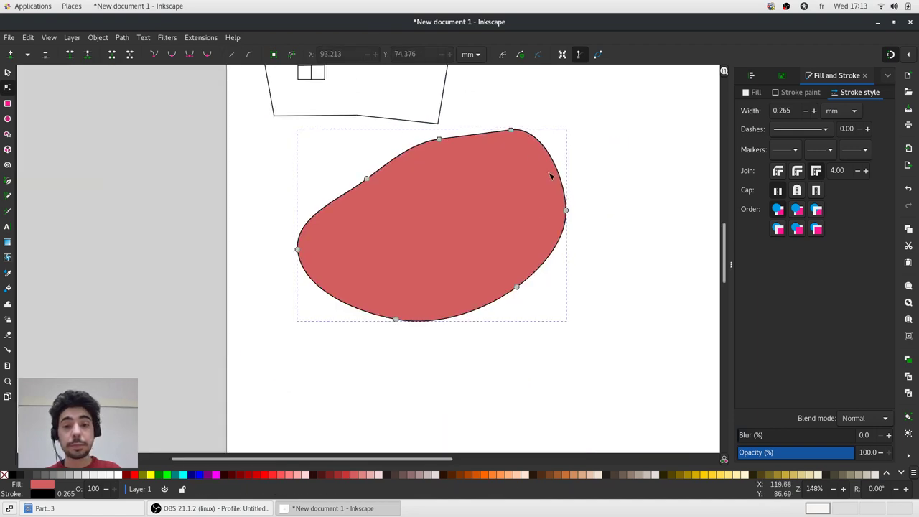
pyautogui.click(492, 309)
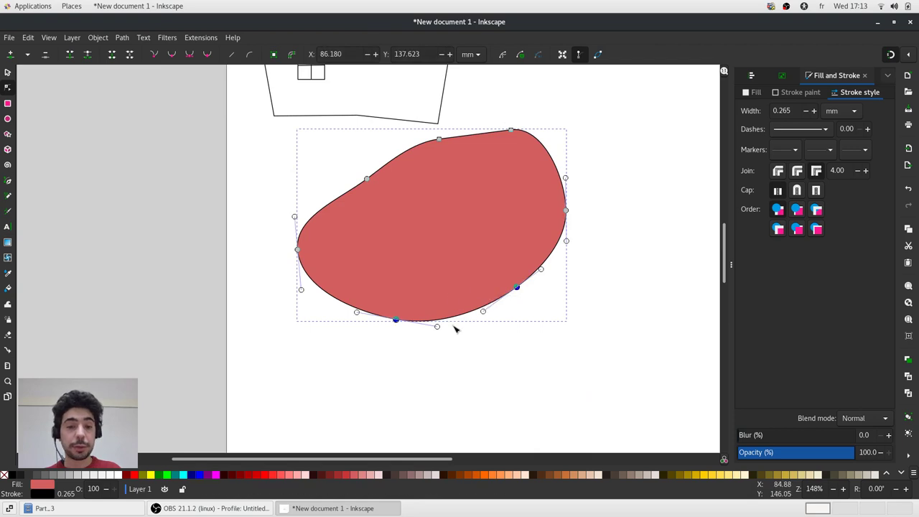
pyautogui.click(232, 55)
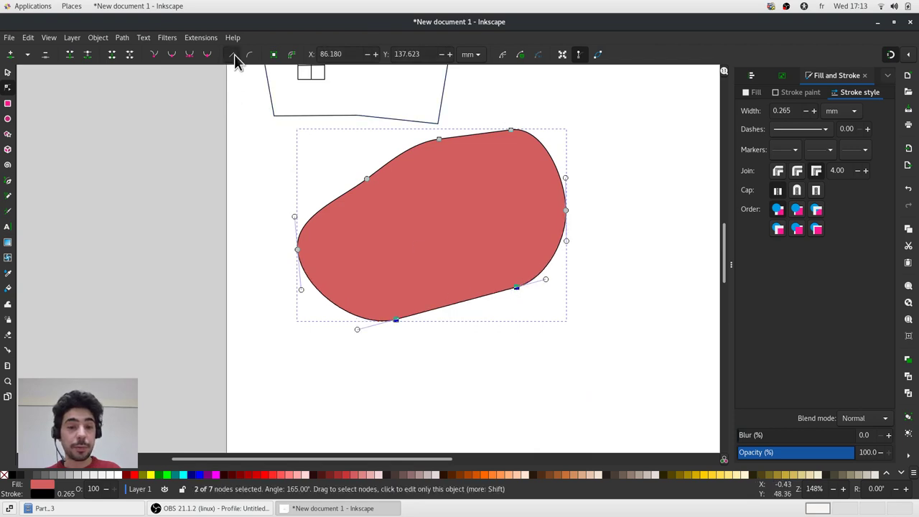
pyautogui.click(266, 141)
# Delete the whole house drawing, leaving the red shape selected.
pyautogui.press('Escape')
pyautogui.keyDown('ctrl'); pyautogui.scroll(-2, 452, 220); pyautogui.keyUp('ctrl')
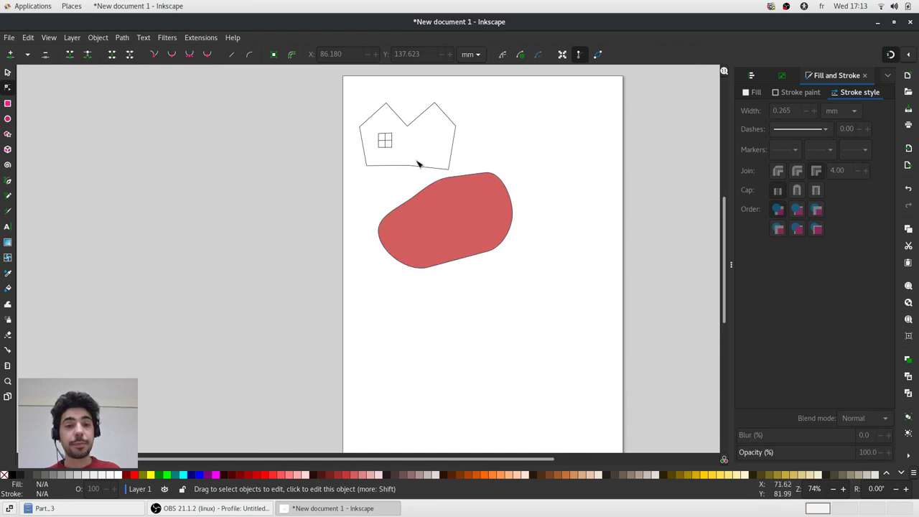
pyautogui.moveTo(339, 89); pyautogui.dragTo(474, 180)
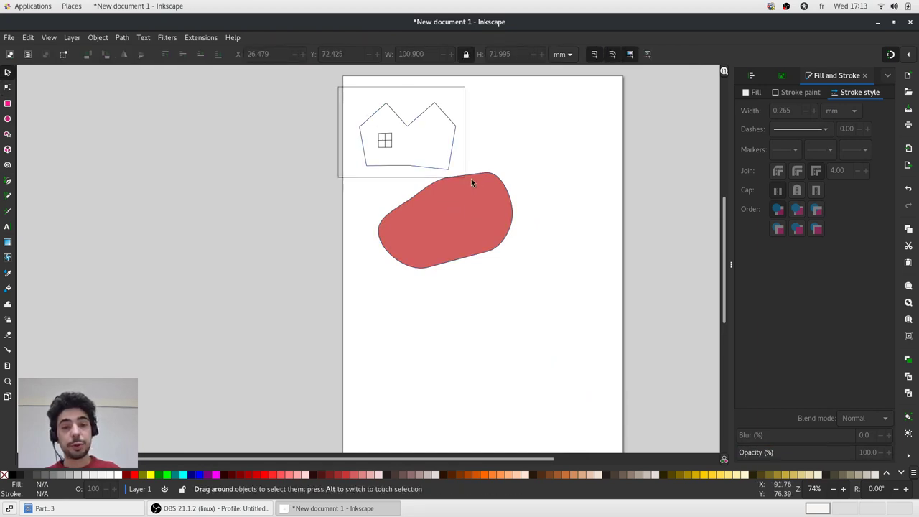
pyautogui.press('Delete')
pyautogui.keyDown('ctrl'); pyautogui.scroll(2, 424, 219); pyautogui.keyUp('ctrl')
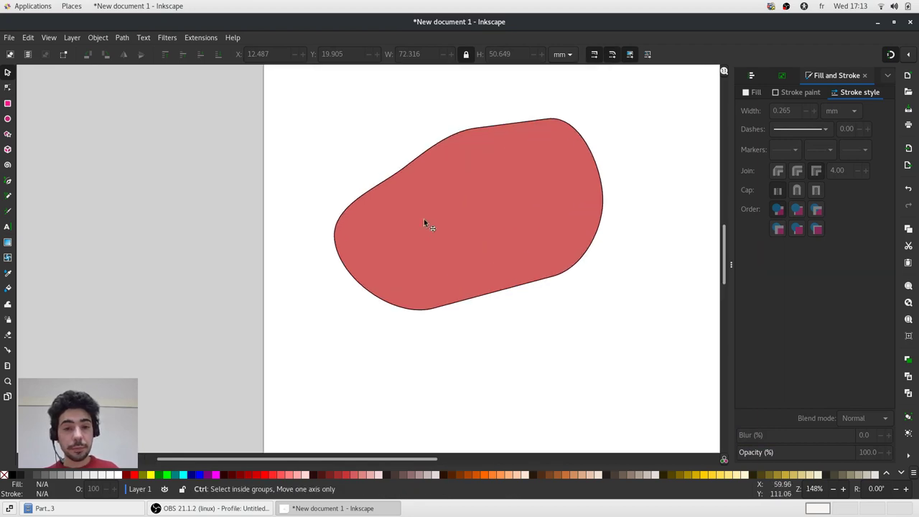
pyautogui.keyDown('ctrl'); pyautogui.scroll(1, 426, 214); pyautogui.keyUp('ctrl')
pyautogui.click(413, 222)
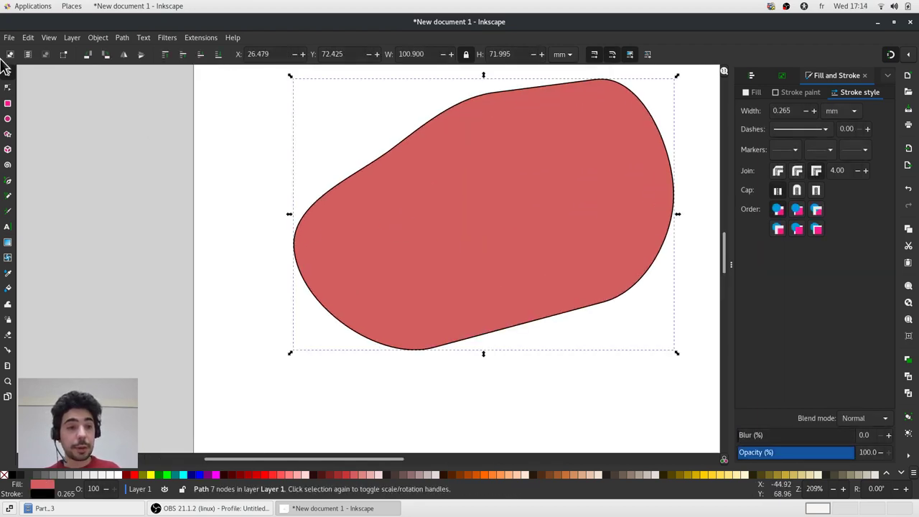
# Make the upper-left node a cusp and drag its handles into a sharp heart-like notch.
pyautogui.click(8, 88)
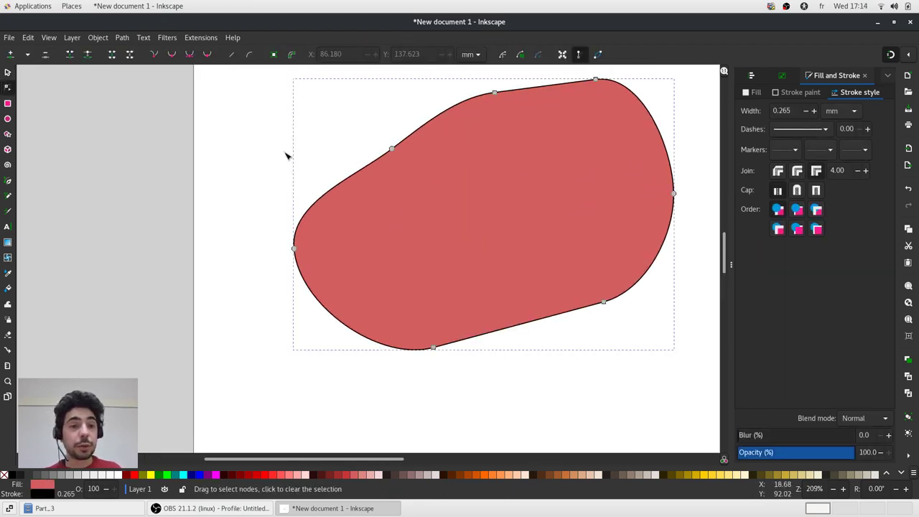
pyautogui.click(392, 149)
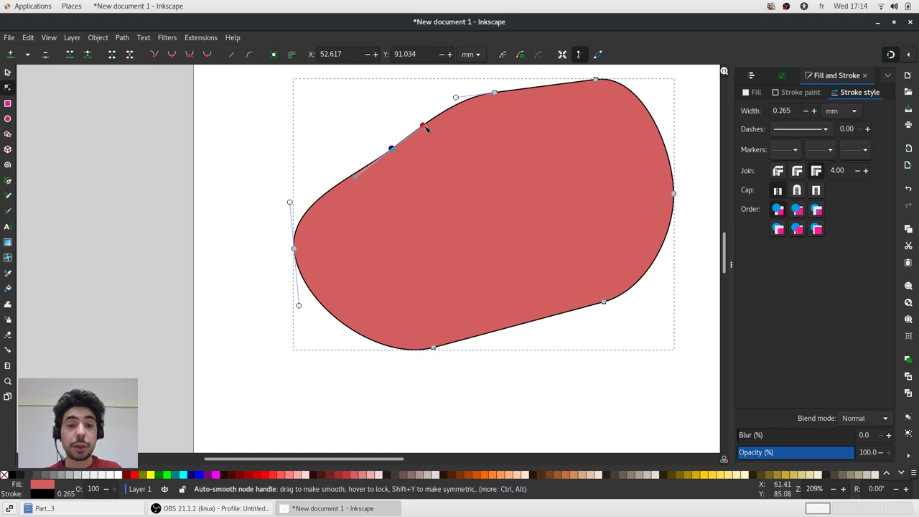
pyautogui.moveTo(425, 127)
pyautogui.mouseDown()
pyautogui.moveTo(434, 153)
pyautogui.moveTo(429, 117)
pyautogui.mouseUp()
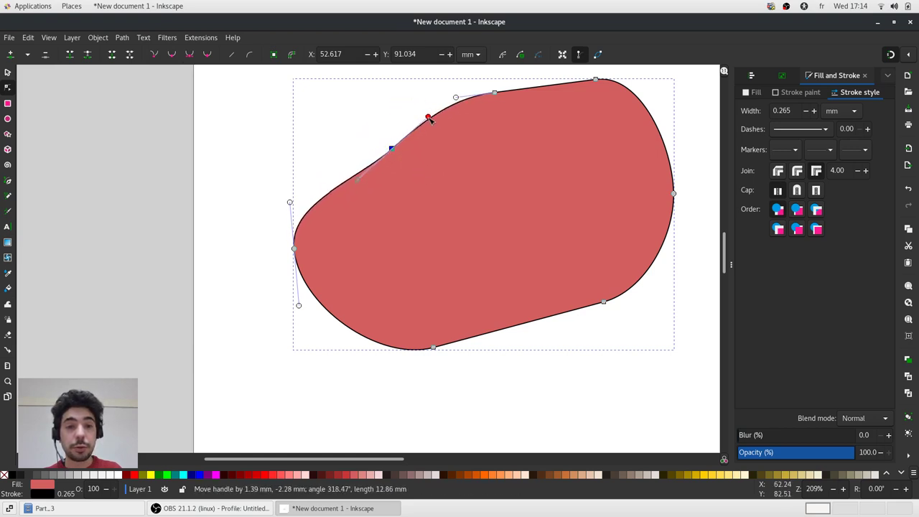
pyautogui.moveTo(429, 117)
pyautogui.mouseDown()
pyautogui.moveTo(422, 109)
pyautogui.moveTo(440, 128)
pyautogui.mouseUp()
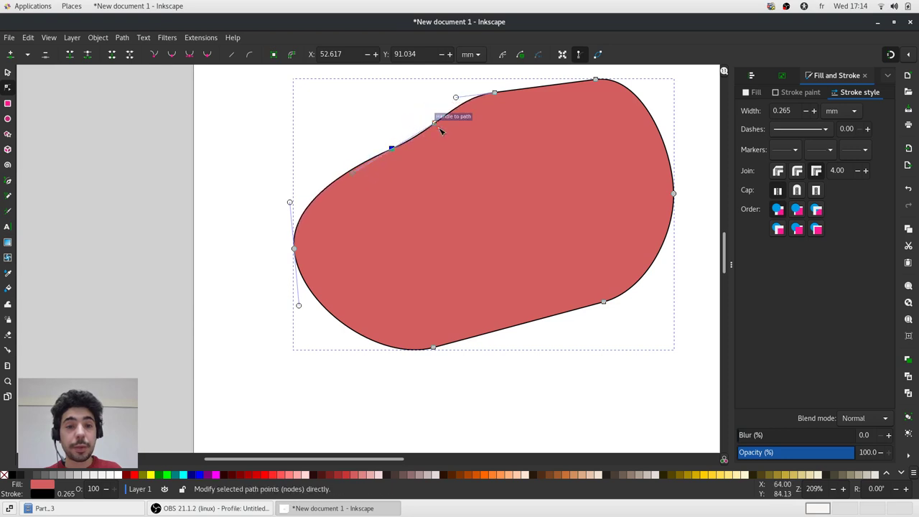
pyautogui.click(155, 55)
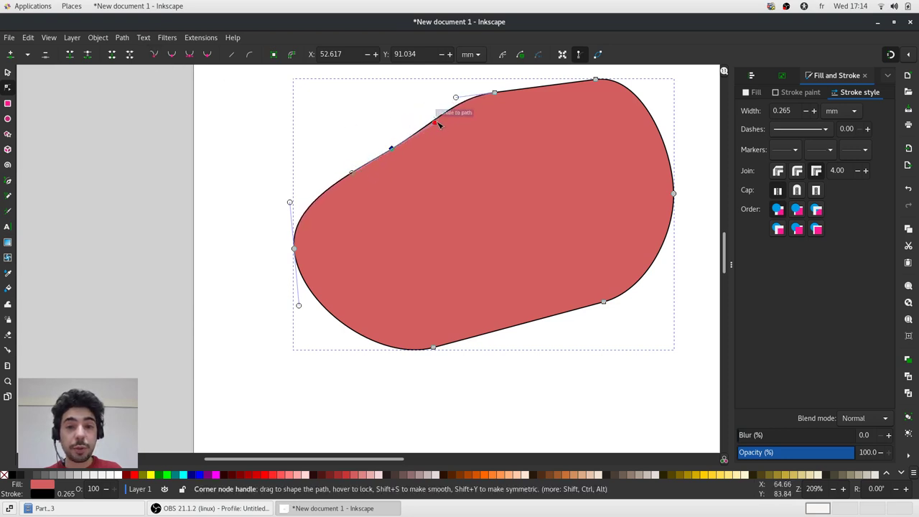
pyautogui.moveTo(439, 123); pyautogui.dragTo(447, 165)
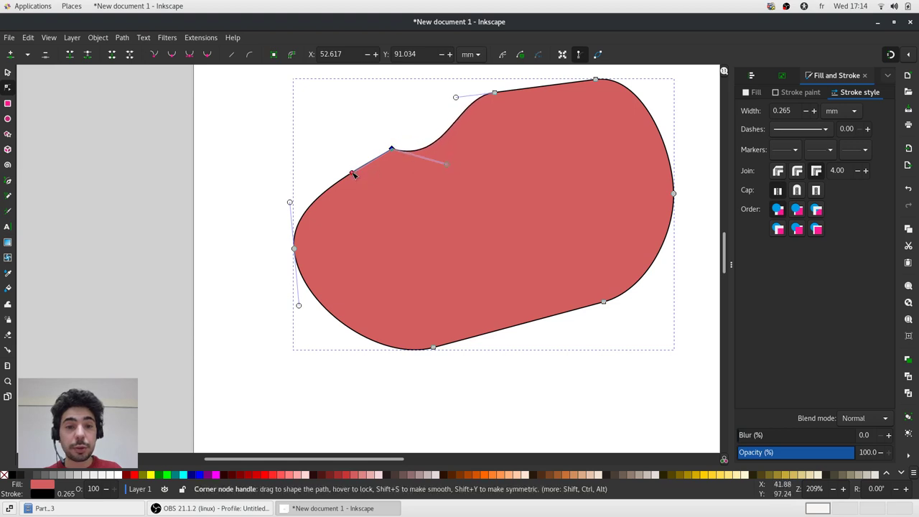
pyautogui.moveTo(351, 172); pyautogui.dragTo(376, 222)
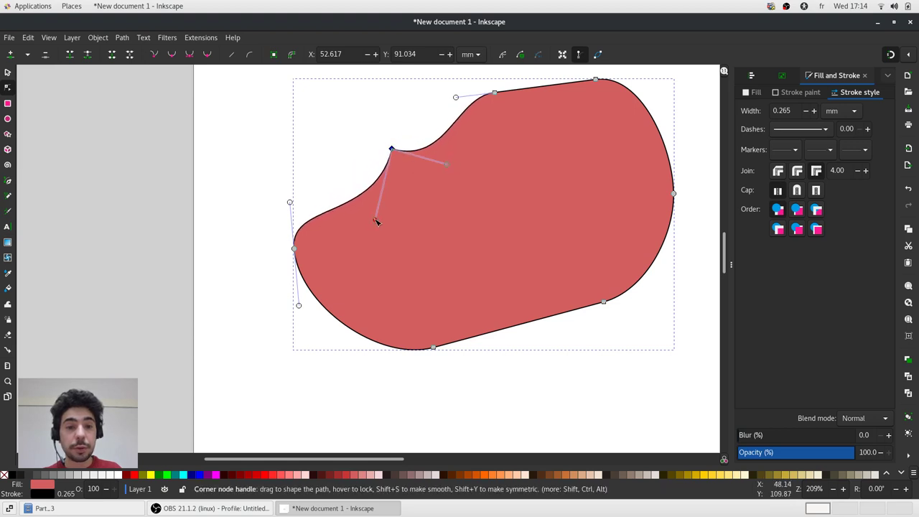
pyautogui.moveTo(375, 219)
pyautogui.mouseDown()
pyautogui.moveTo(323, 112)
pyautogui.moveTo(339, 266)
pyautogui.moveTo(365, 213)
pyautogui.moveTo(348, 142)
pyautogui.moveTo(369, 199)
pyautogui.moveTo(377, 194)
pyautogui.mouseUp()
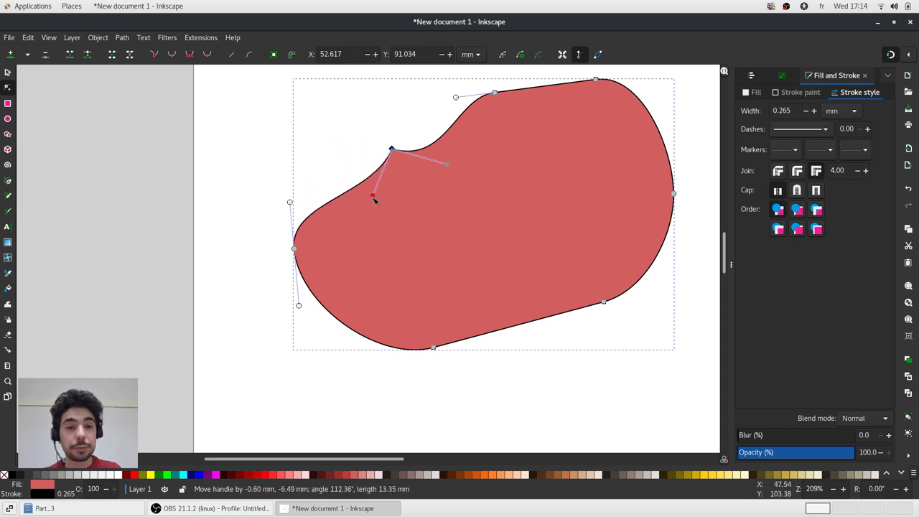
pyautogui.click(377, 144)
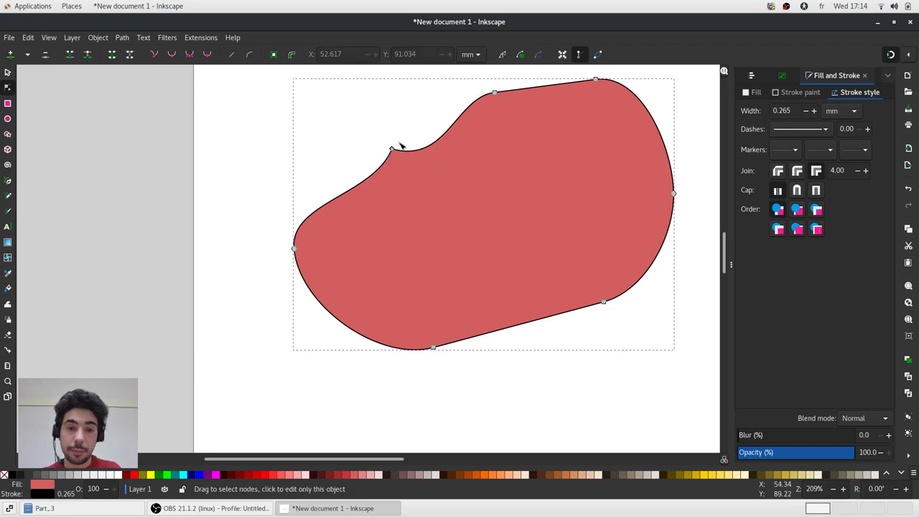
# Make the notch node on the upper-left edge smooth again.
pyautogui.scroll(-1, 513, 232)
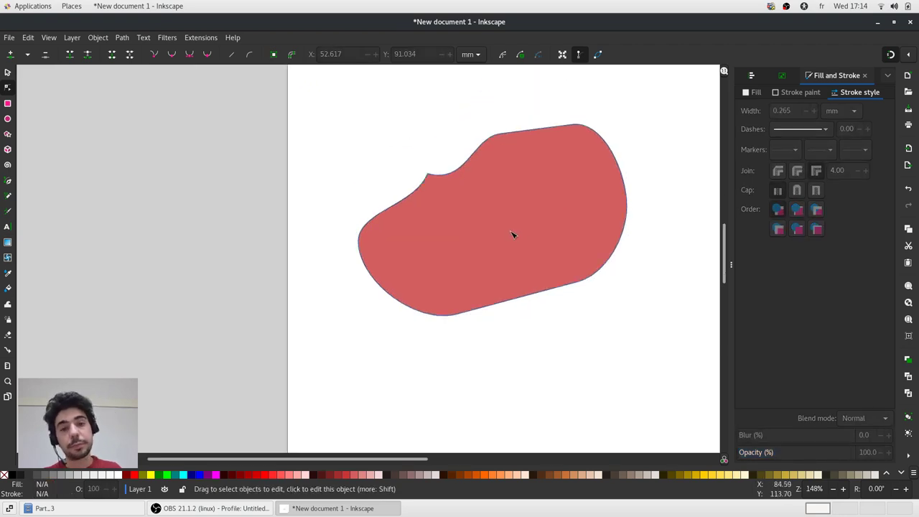
pyautogui.scroll(-1, 509, 228)
pyautogui.scroll(1, 505, 207)
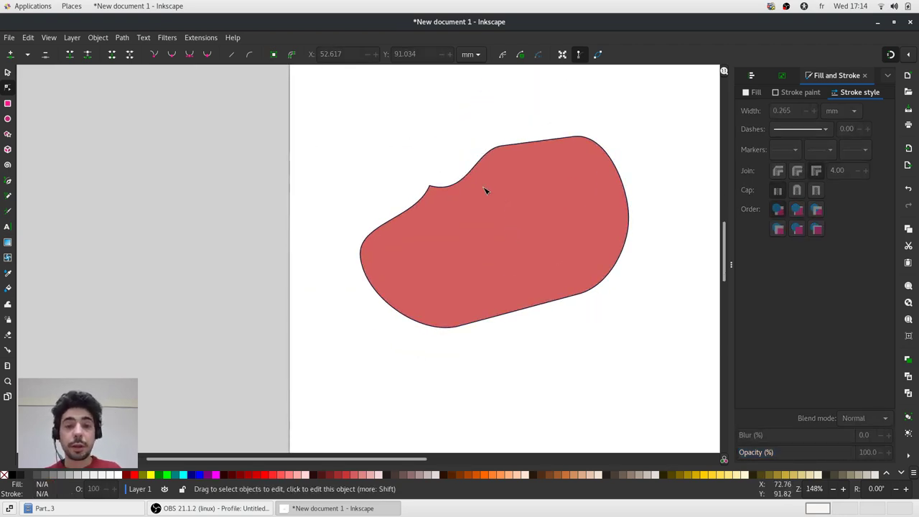
pyautogui.click(487, 189)
pyautogui.scroll(2, 430, 187)
pyautogui.scroll(2, 431, 189)
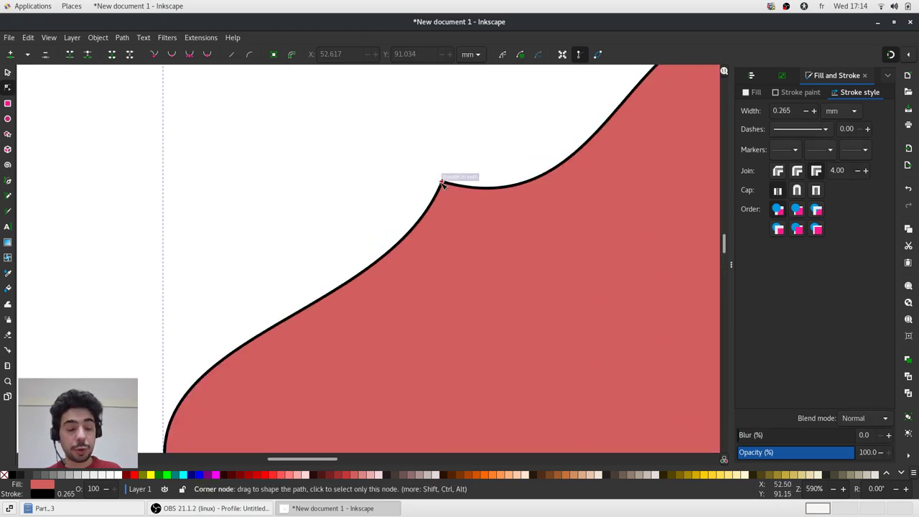
pyautogui.keyDown('ctrl'); pyautogui.click(442, 183); pyautogui.keyUp('ctrl')
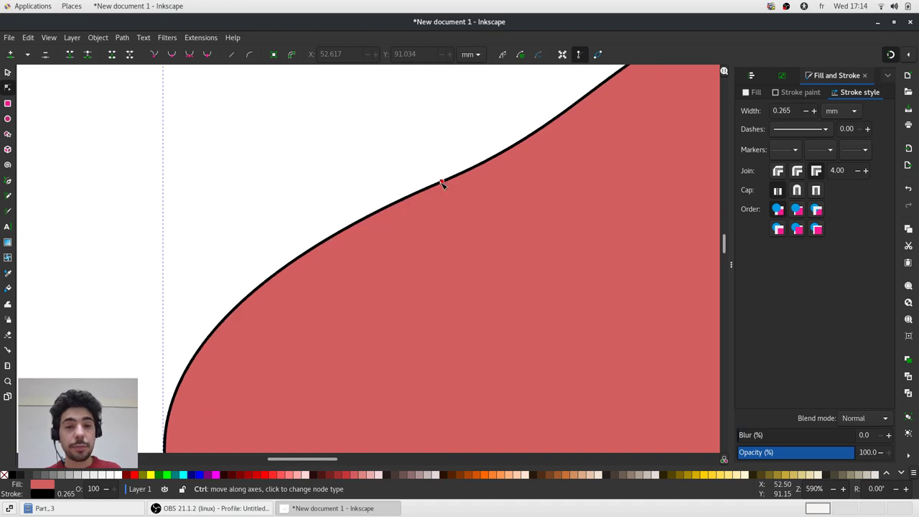
# Adjust the former notch node's handle into a gentle curve, then select all nodes.
pyautogui.scroll(-1, 439, 184)
pyautogui.scroll(-2, 403, 186)
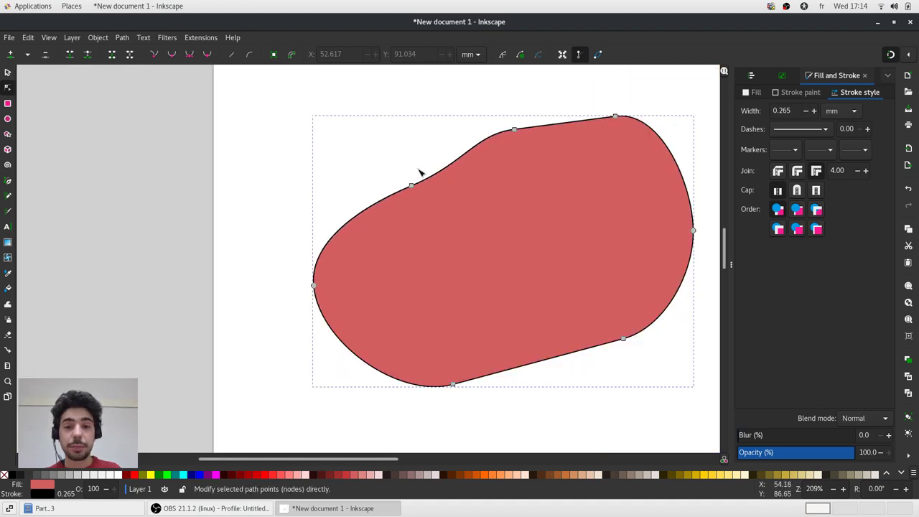
pyautogui.scroll(1, 406, 180)
pyautogui.click(413, 188)
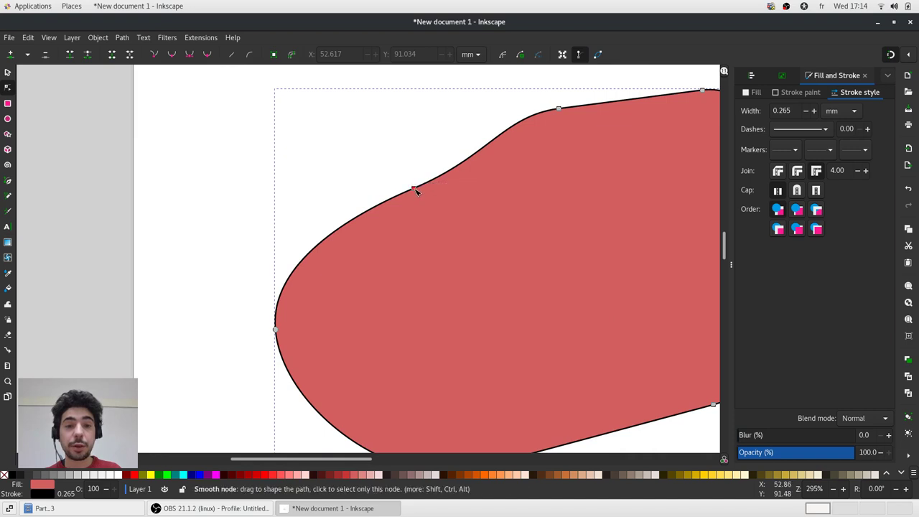
pyautogui.moveTo(492, 163); pyautogui.dragTo(467, 142)
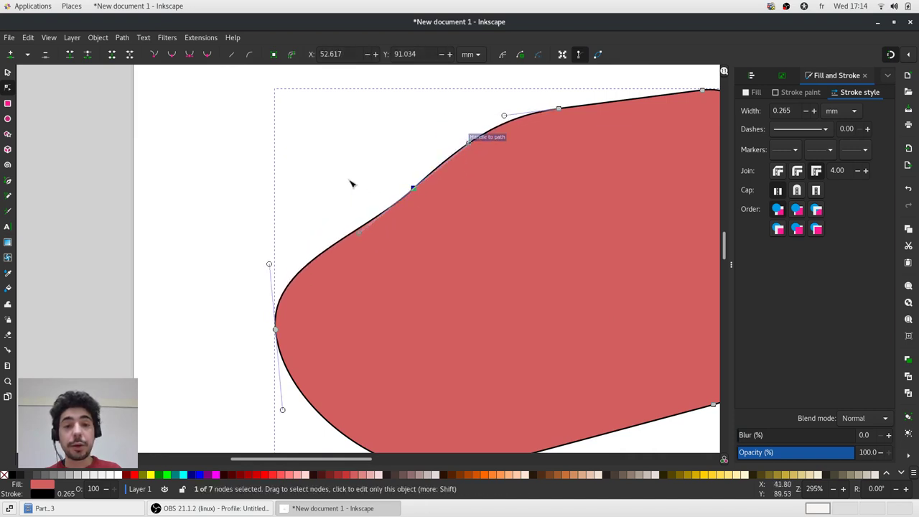
pyautogui.scroll(-2, 349, 181)
pyautogui.hotkey('ctrl', 'a')
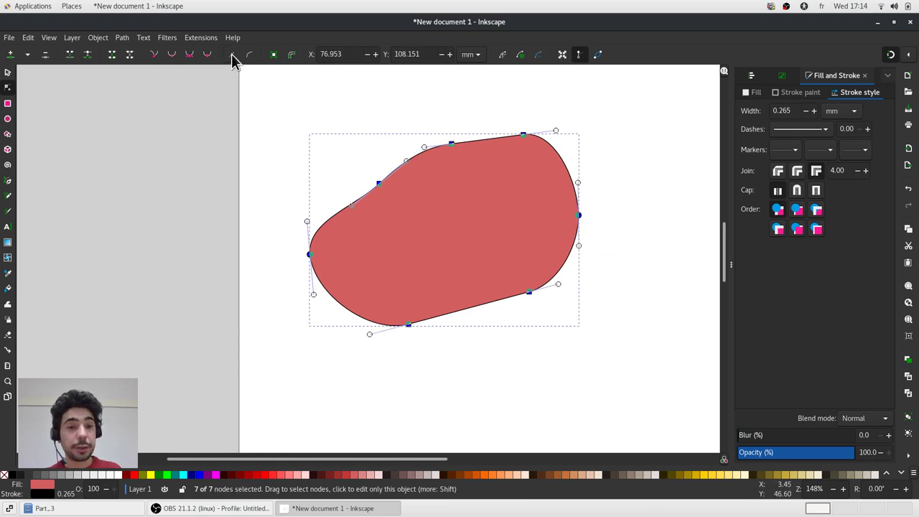
# Turn all of the shape's segments into straight lines.
pyautogui.click(232, 54)
pyautogui.click(343, 132)
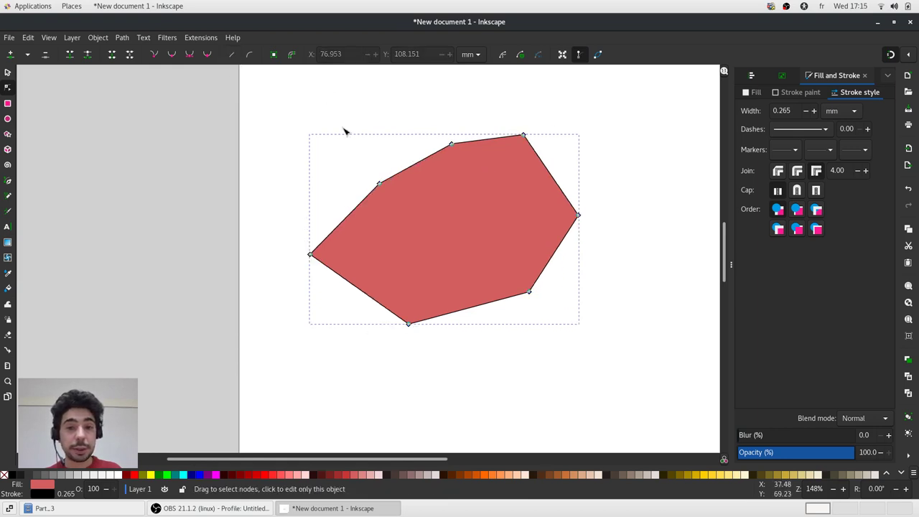
pyautogui.click(434, 147)
pyautogui.keyDown('ctrl'); pyautogui.scroll(-2, 430, 142); pyautogui.keyUp('ctrl')
pyautogui.keyDown('ctrl'); pyautogui.scroll(1, 431, 143); pyautogui.keyUp('ctrl')
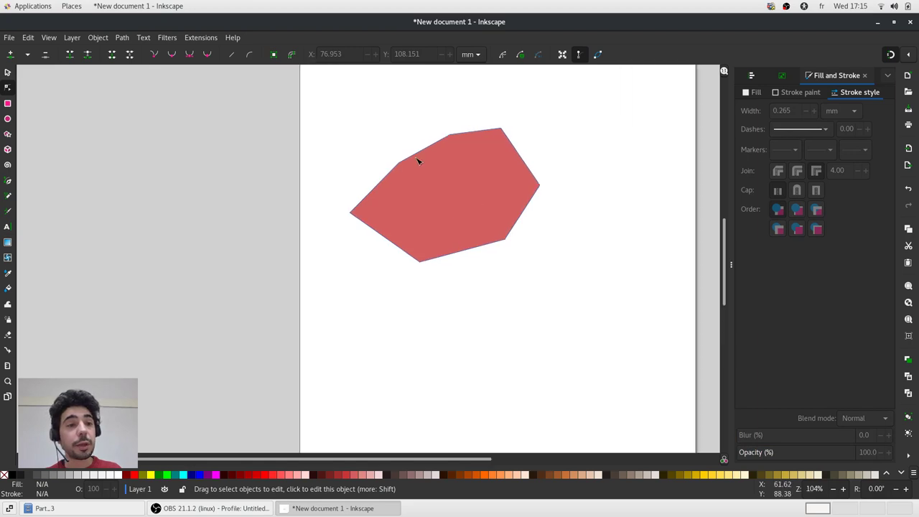
pyautogui.keyDown('ctrl'); pyautogui.scroll(1, 419, 158); pyautogui.keyUp('ctrl')
pyautogui.keyDown('ctrl'); pyautogui.scroll(1, 419, 160); pyautogui.keyUp('ctrl')
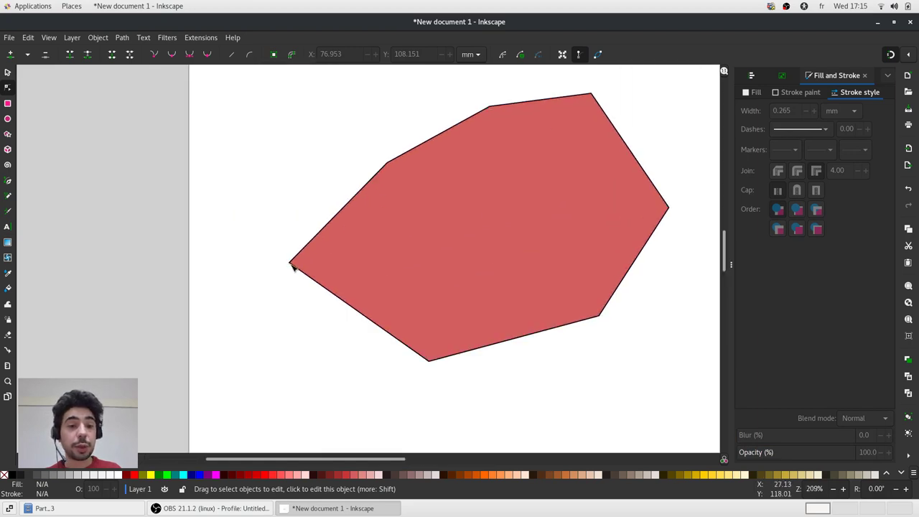
# Shift-drag a new handle from the left vertex to curve its edges.
pyautogui.click(292, 265)
pyautogui.keyDown('ctrl'); pyautogui.scroll(3, 284, 265); pyautogui.keyUp('ctrl')
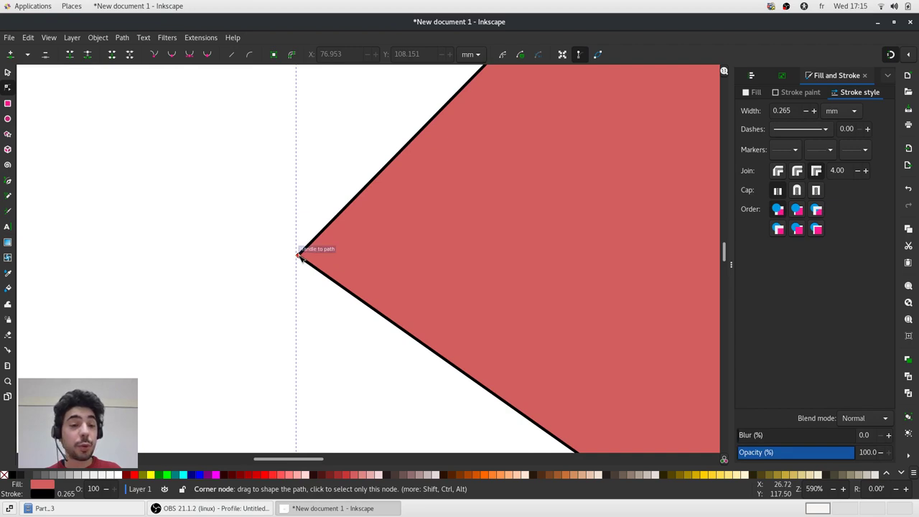
pyautogui.press('shift')
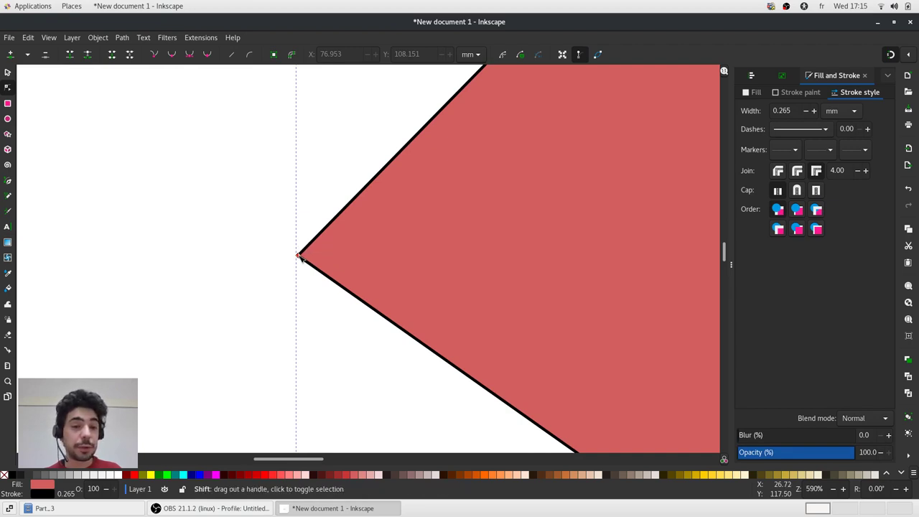
pyautogui.moveTo(299, 257); pyautogui.dragTo(93, 94)
pyautogui.keyDown('ctrl'); pyautogui.scroll(-3, 367, 325); pyautogui.keyUp('ctrl')
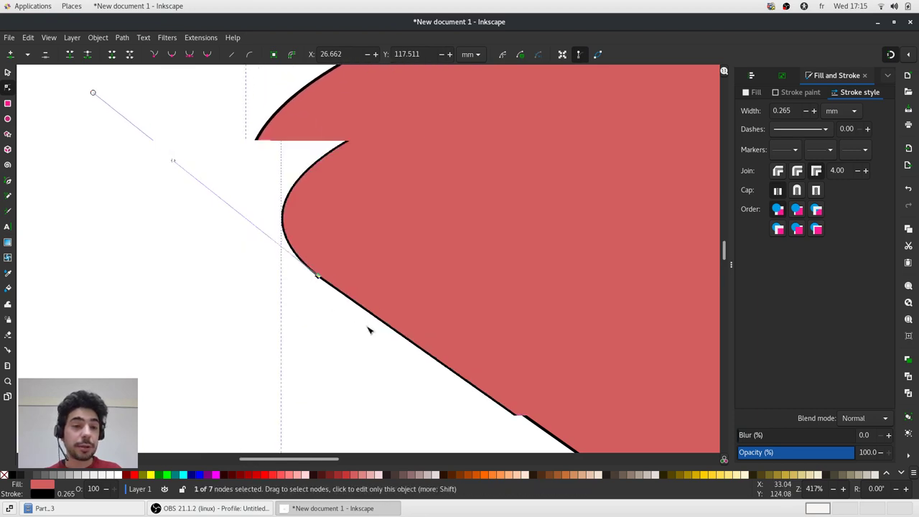
pyautogui.keyDown('ctrl'); pyautogui.scroll(2, 361, 321); pyautogui.keyUp('ctrl')
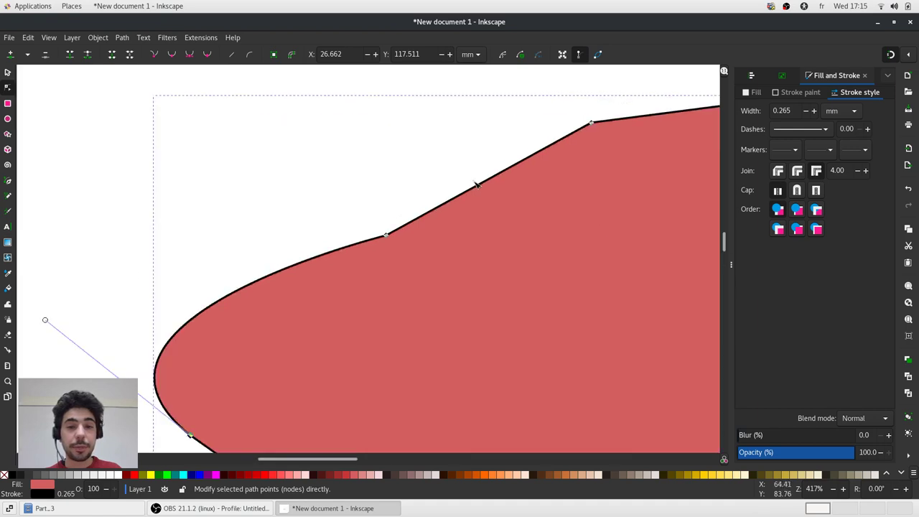
pyautogui.keyDown('ctrl'); pyautogui.scroll(1, 361, 287); pyautogui.keyUp('ctrl')
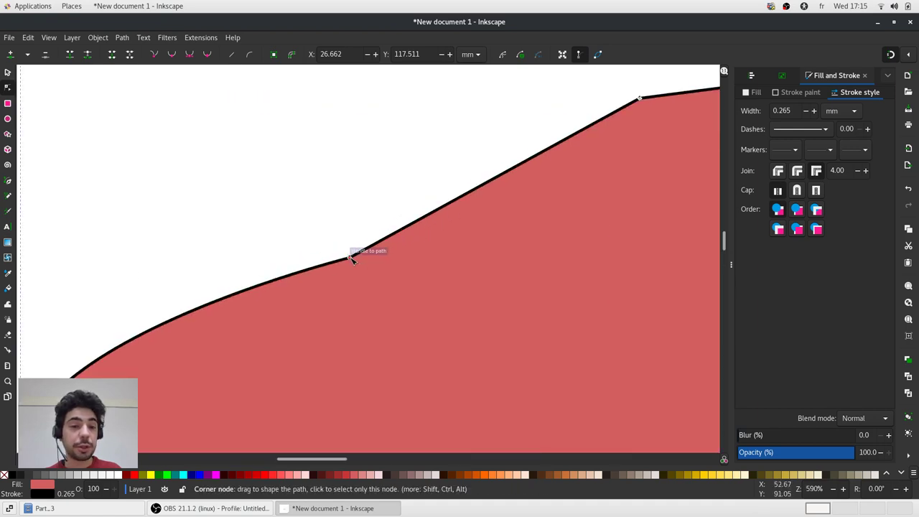
# Pull a handle from the corner node to round the top edge into a bump.
pyautogui.press('shift')
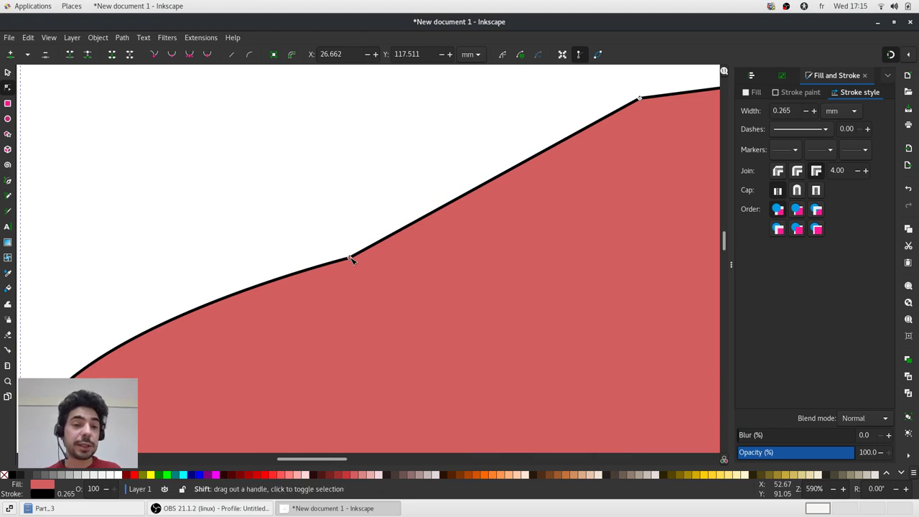
pyautogui.moveTo(347, 263); pyautogui.dragTo(157, 379)
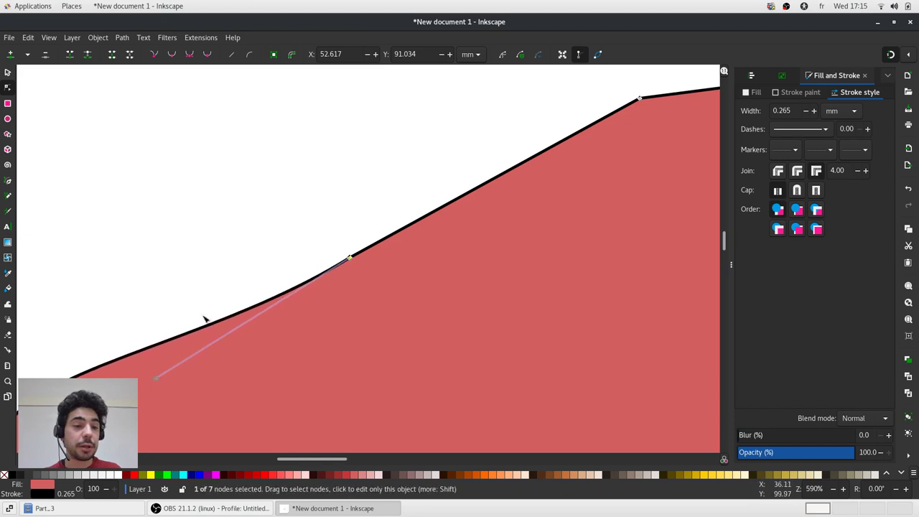
pyautogui.keyDown('ctrl'); pyautogui.scroll(-2, 264, 224); pyautogui.keyUp('ctrl')
pyautogui.keyDown('ctrl'); pyautogui.scroll(-2, 286, 215); pyautogui.keyUp('ctrl')
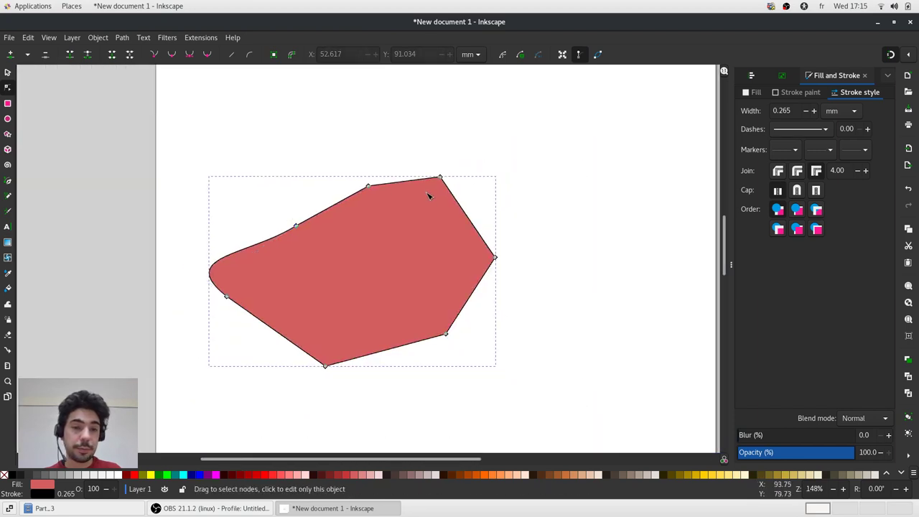
pyautogui.keyDown('ctrl'); pyautogui.scroll(2, 428, 195); pyautogui.keyUp('ctrl')
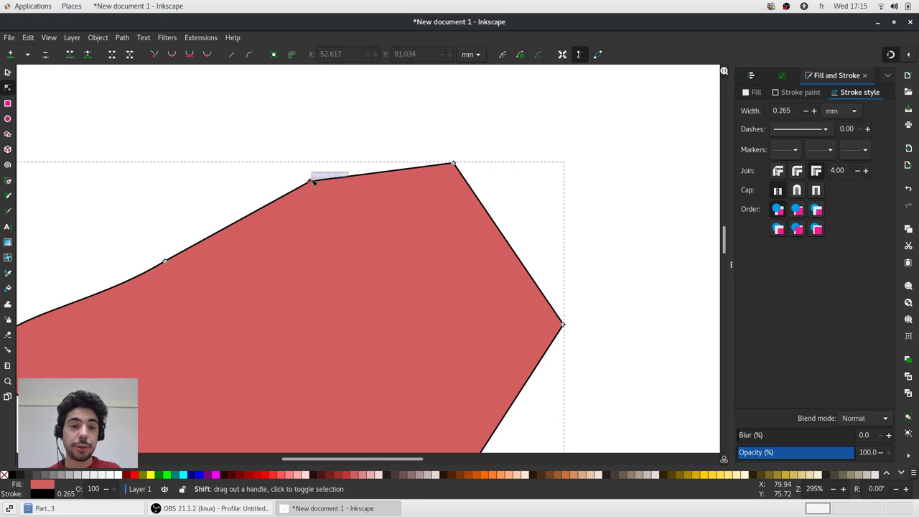
pyautogui.keyDown('shift'); pyautogui.moveTo(311, 181); pyautogui.dragTo(427, 108); pyautogui.keyUp('shift')
pyautogui.click(559, 125)
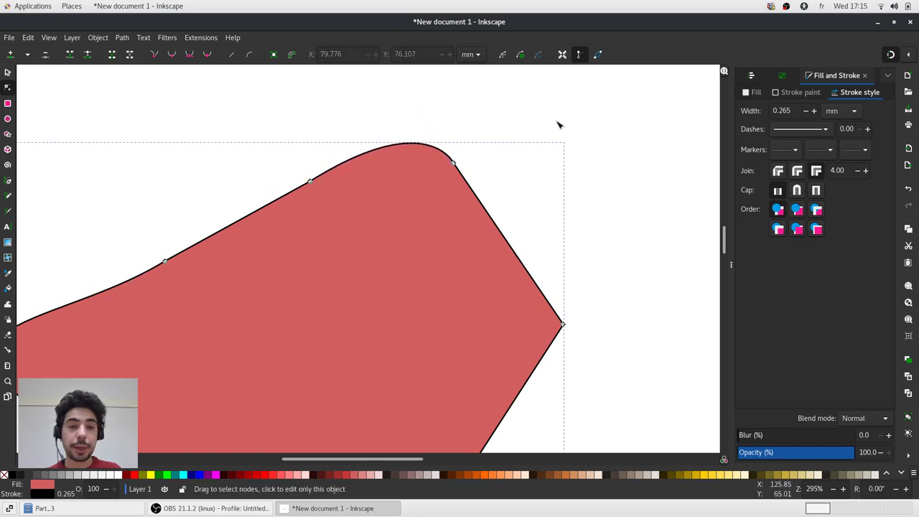
pyautogui.click(571, 141)
pyautogui.keyDown('ctrl'); pyautogui.scroll(-2, 582, 148); pyautogui.keyUp('ctrl')
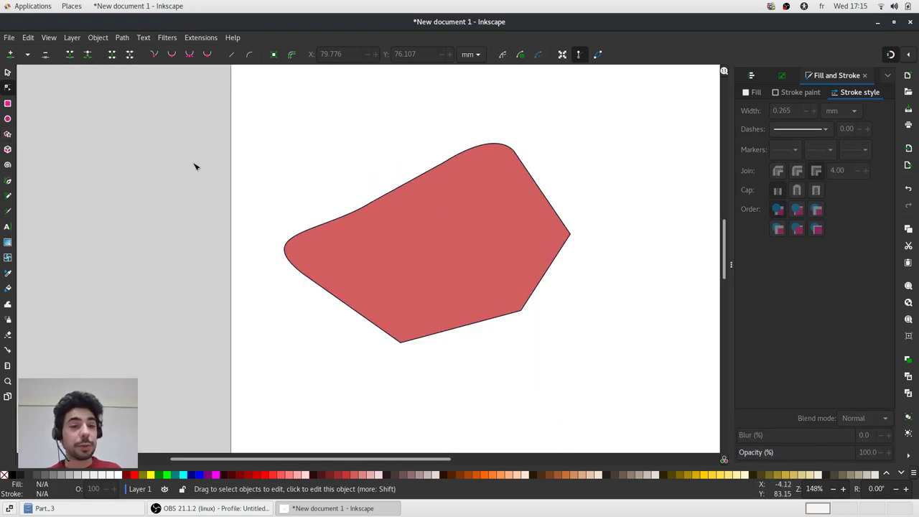
# Draw a circle over the shape's upper right and try a Union with it.
pyautogui.click(7, 119)
pyautogui.keyDown('ctrl'); pyautogui.scroll(2, 482, 204); pyautogui.keyUp('ctrl')
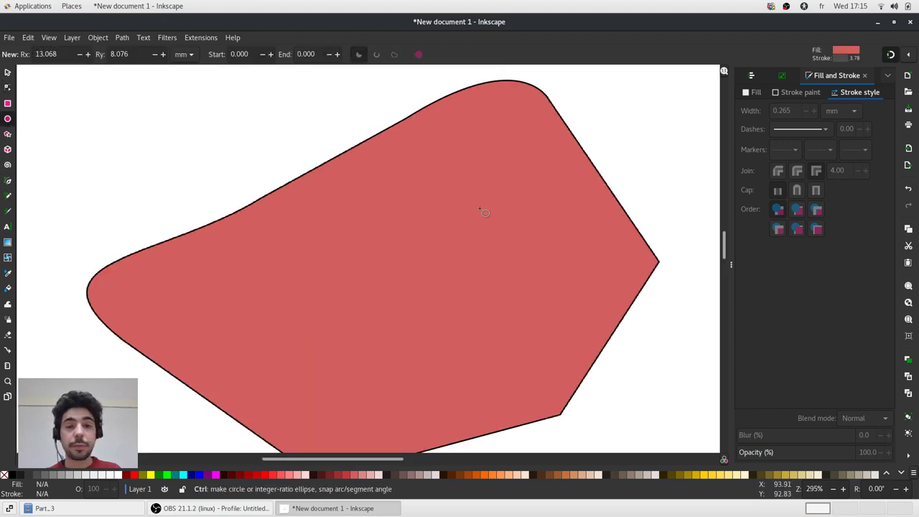
pyautogui.moveTo(429, 269); pyautogui.dragTo(543, 156)
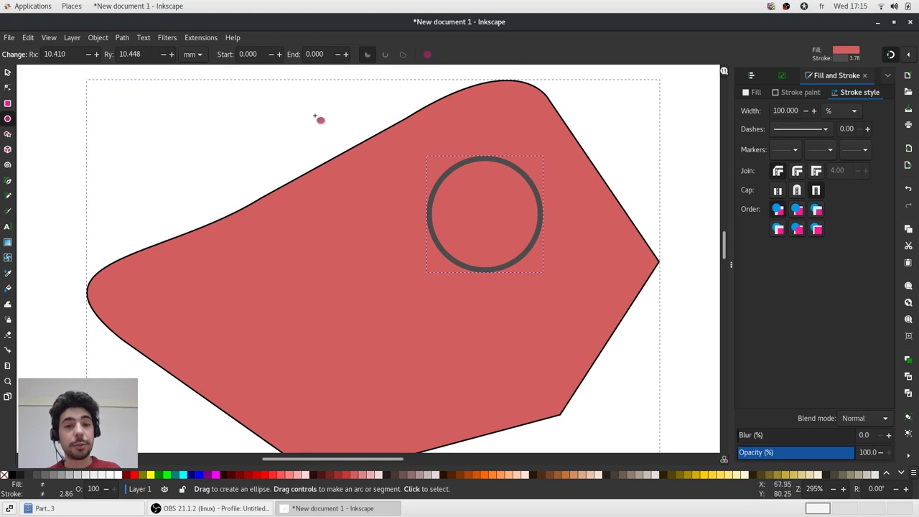
pyautogui.click(122, 38)
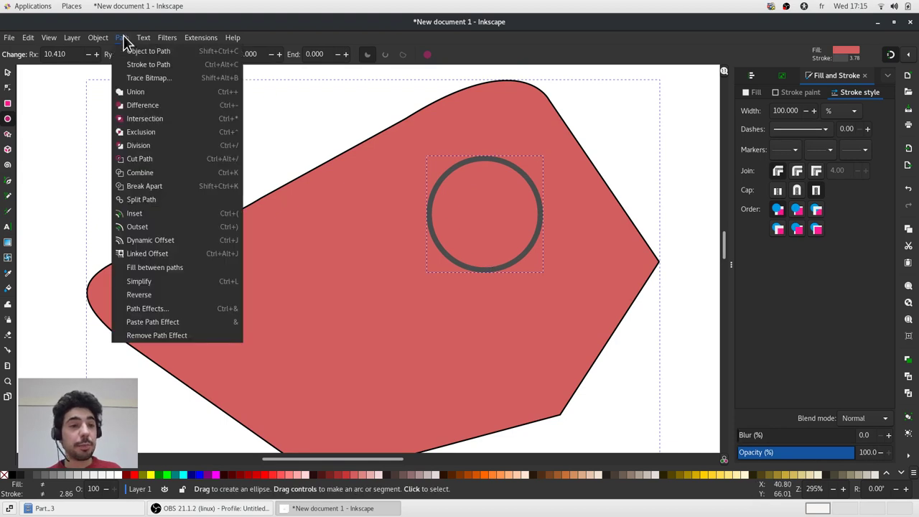
pyautogui.click(154, 94)
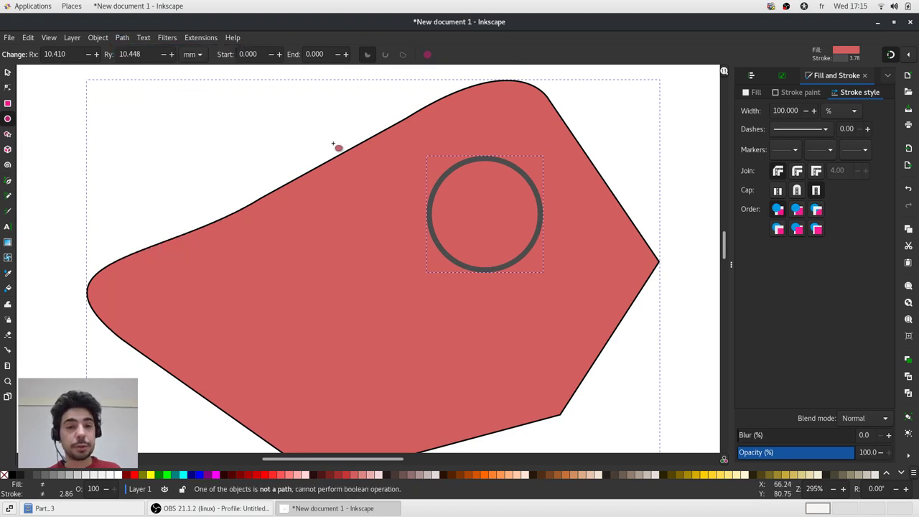
# Try Path Difference to cut the circle out, then clear the selection.
pyautogui.press('s')
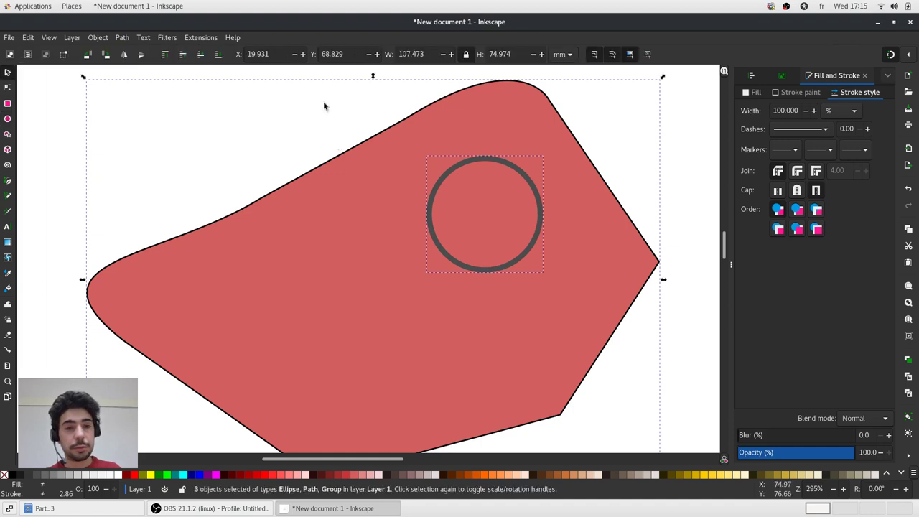
pyautogui.click(122, 37)
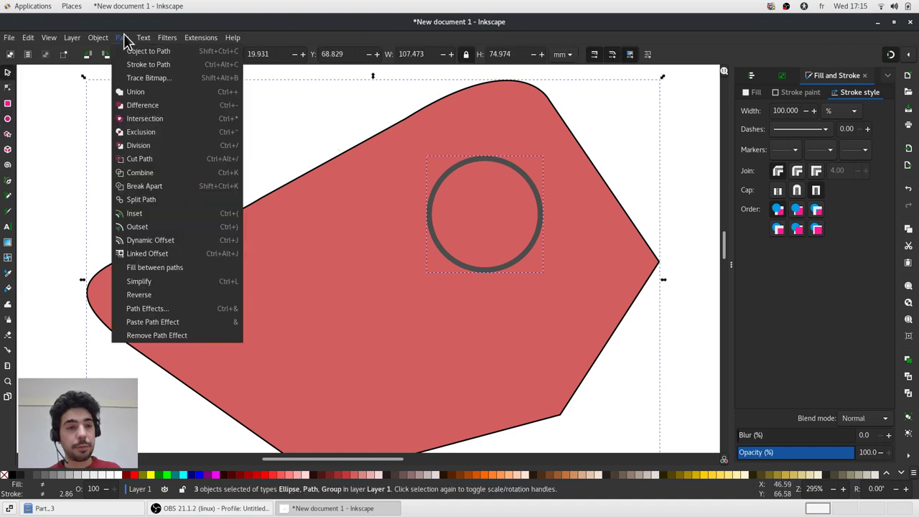
pyautogui.click(149, 106)
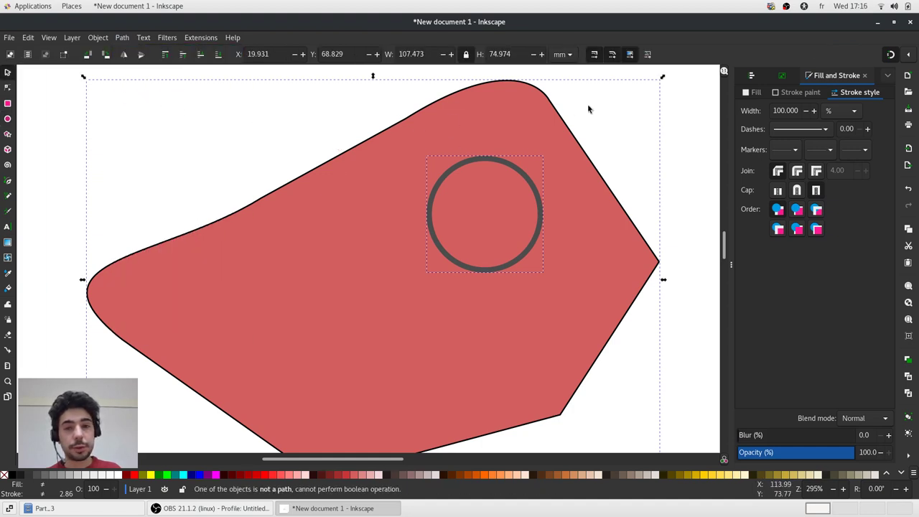
pyautogui.click(589, 127)
# Fill the circle light peach, select it with the red shape, and apply Difference.
pyautogui.click(531, 184)
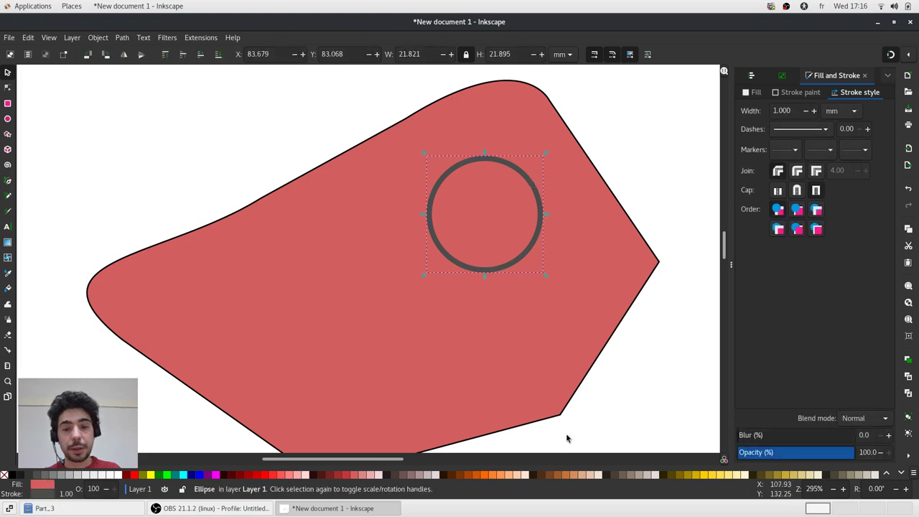
pyautogui.click(531, 475)
pyautogui.keyDown('shift'); pyautogui.click(610, 289); pyautogui.keyUp('shift')
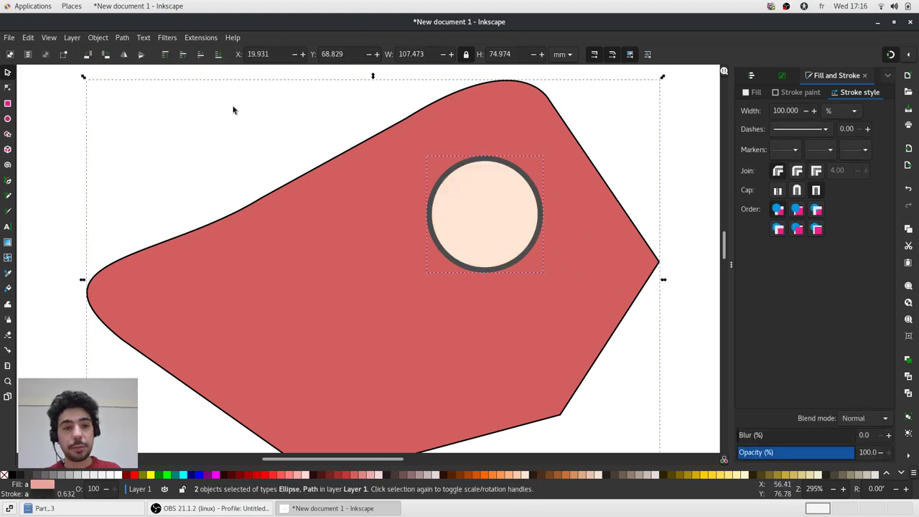
pyautogui.click(122, 37)
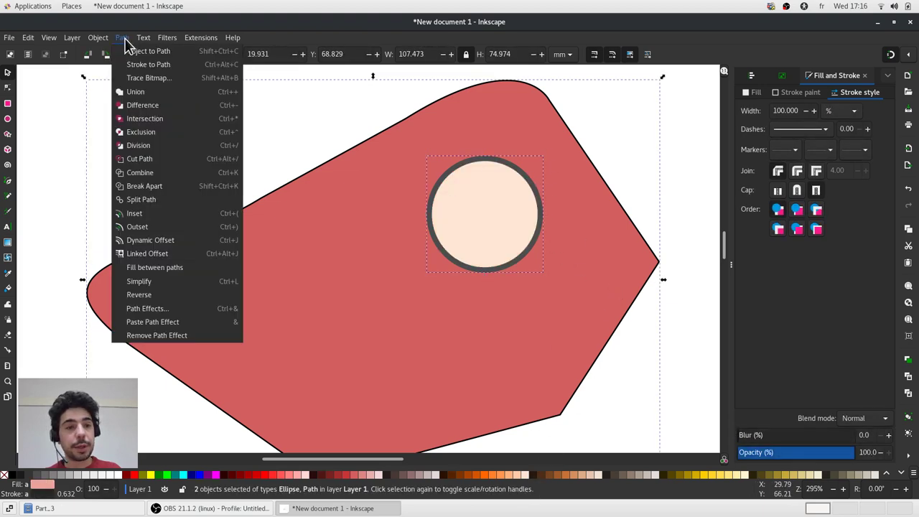
pyautogui.click(148, 107)
pyautogui.click(287, 129)
pyautogui.scroll(-1, 369, 134)
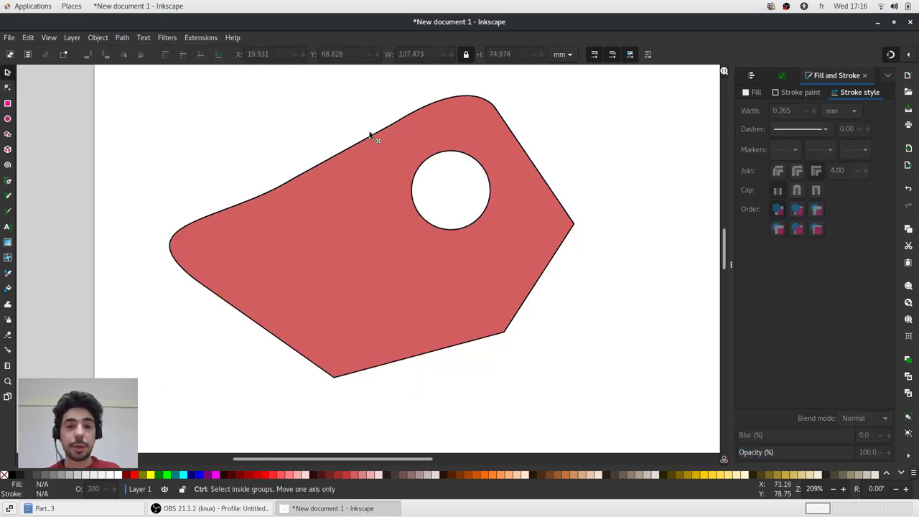
pyautogui.scroll(1, 489, 150)
# Drag the hole's top node down and bottom node up into a flattened crescent slot.
pyautogui.click(478, 176)
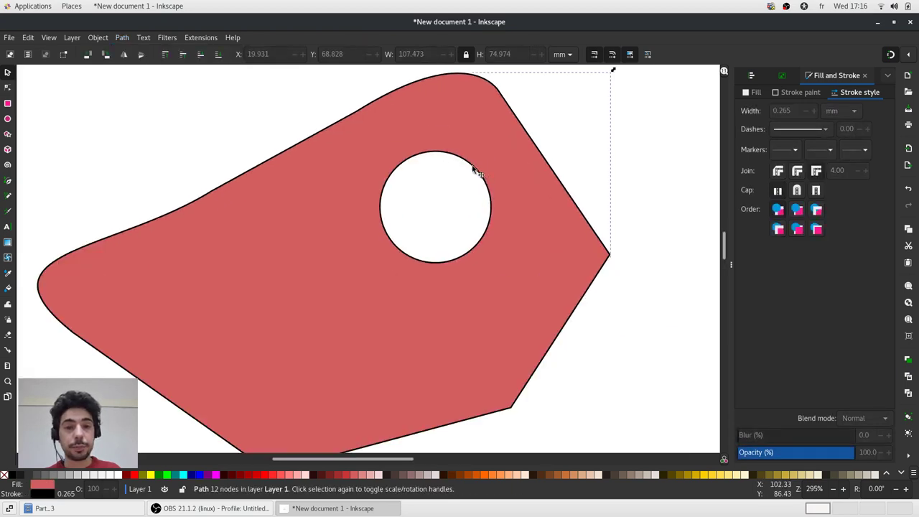
pyautogui.click(8, 87)
pyautogui.moveTo(435, 153); pyautogui.dragTo(439, 210)
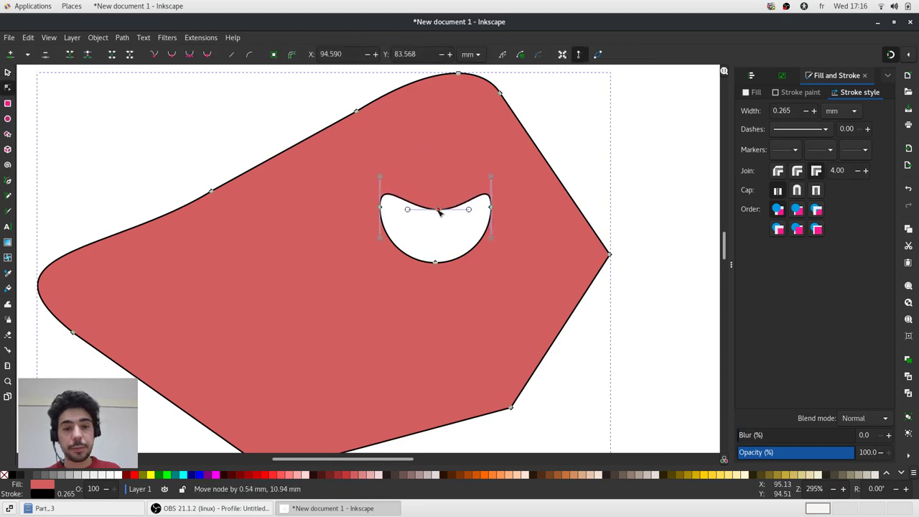
pyautogui.moveTo(438, 264); pyautogui.dragTo(439, 246)
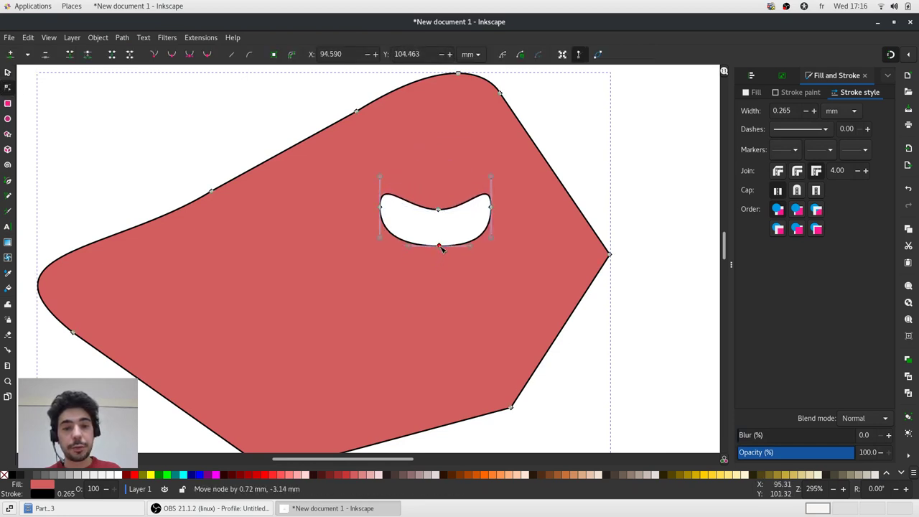
pyautogui.click(7, 73)
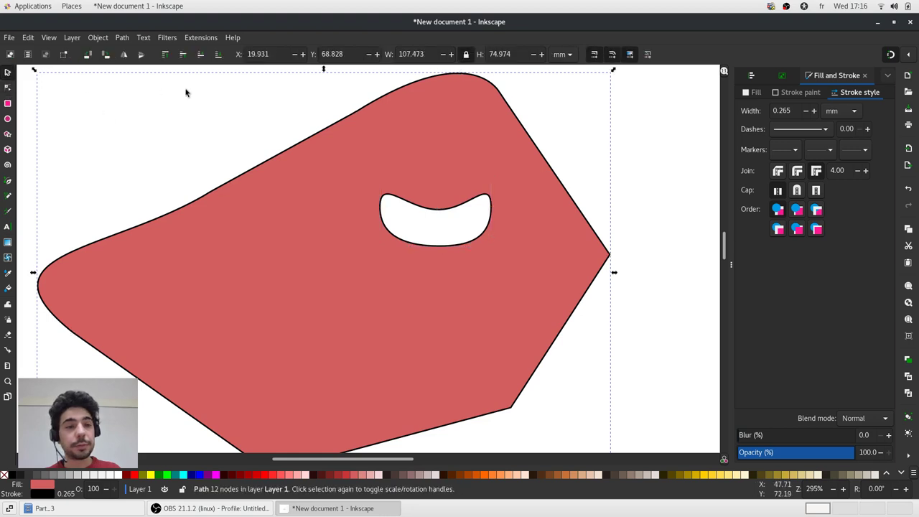
pyautogui.click(184, 90)
pyautogui.keyDown('ctrl'); pyautogui.scroll(-1, 308, 174); pyautogui.keyUp('ctrl')
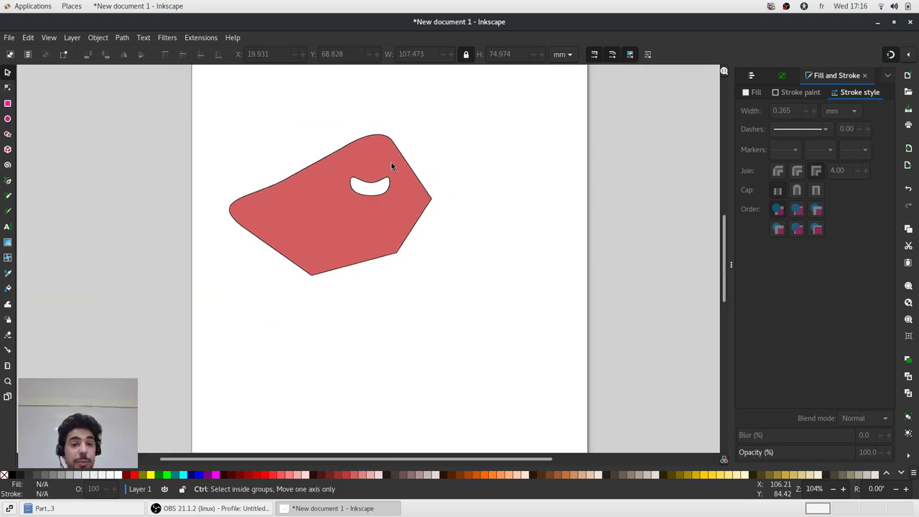
pyautogui.keyDown('ctrl'); pyautogui.scroll(-2, 391, 162); pyautogui.keyUp('ctrl')
# Break the red shape apart and raise the small slot piece to the top.
pyautogui.click(389, 151)
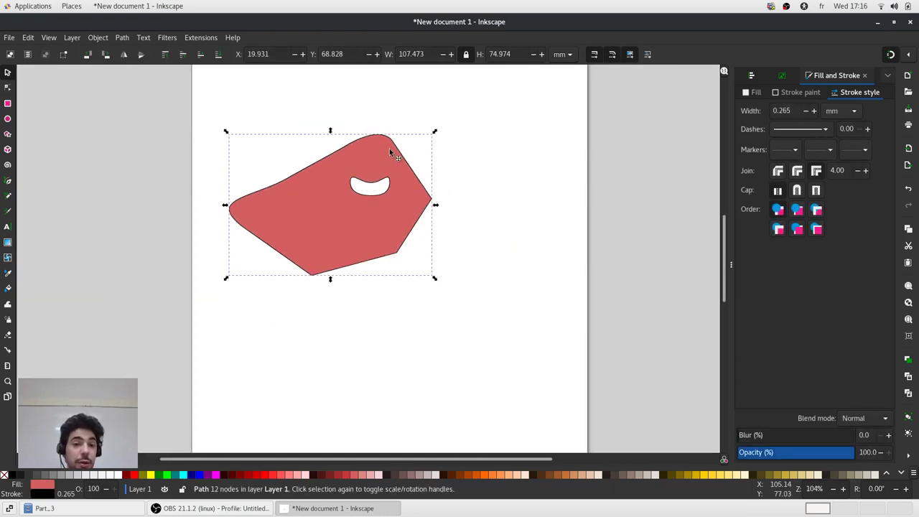
pyautogui.click(124, 37)
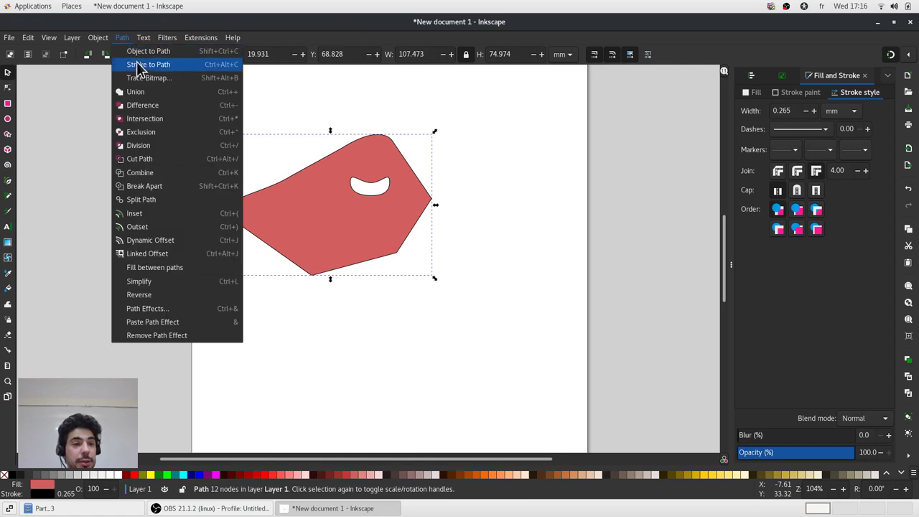
pyautogui.click(159, 188)
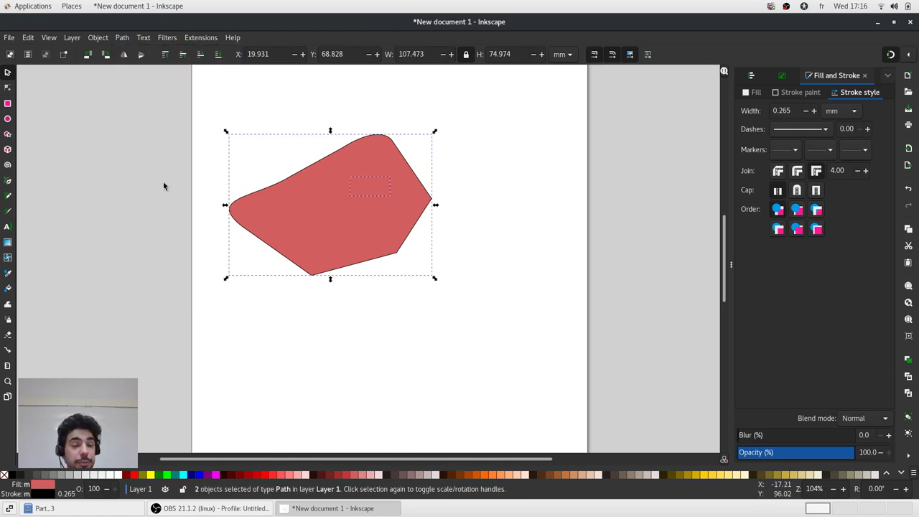
pyautogui.moveTo(477, 152); pyautogui.dragTo(303, 217)
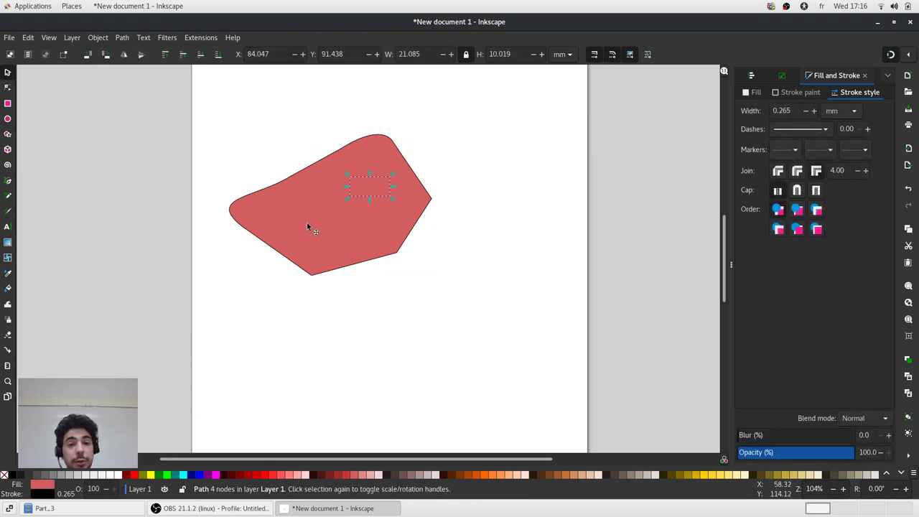
pyautogui.press('Home')
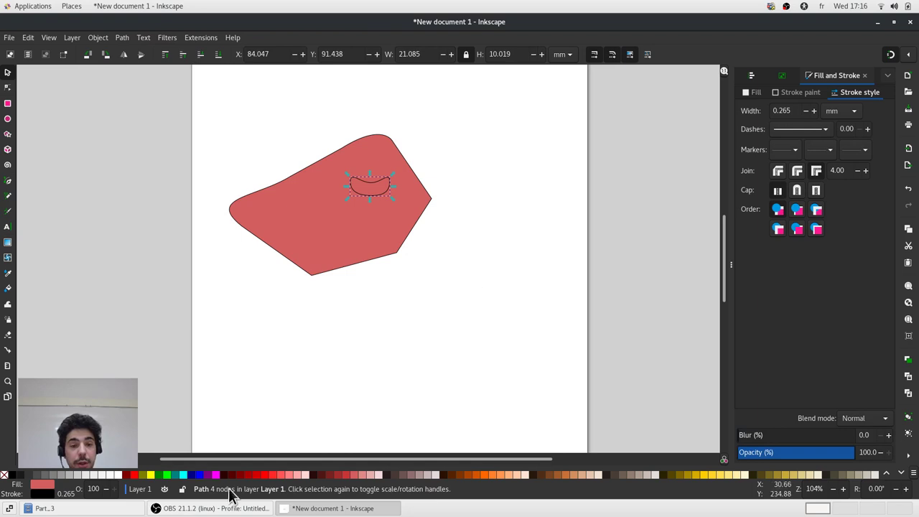
# Fill the small slot piece with red and move it up and to the right.
pyautogui.click(262, 483)
pyautogui.click(575, 205)
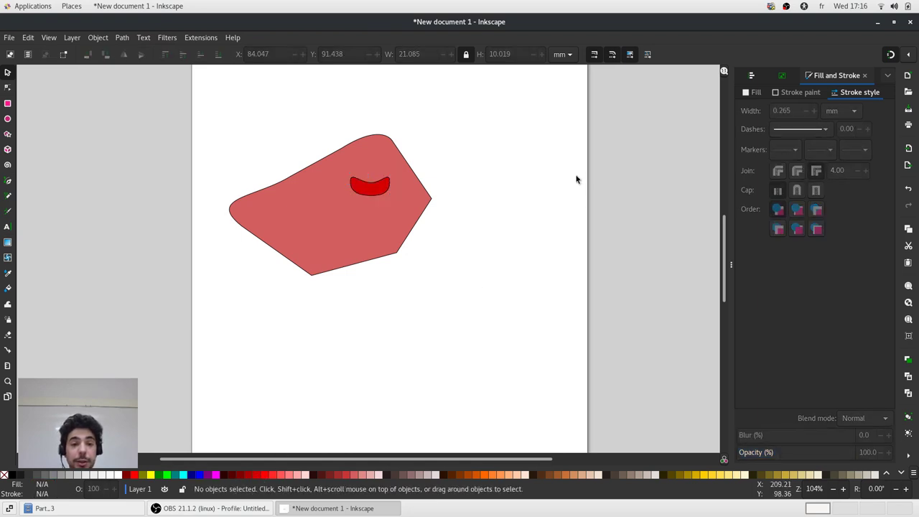
pyautogui.keyDown('ctrl'); pyautogui.scroll(1, 451, 185); pyautogui.keyUp('ctrl')
pyautogui.moveTo(336, 185); pyautogui.dragTo(525, 150)
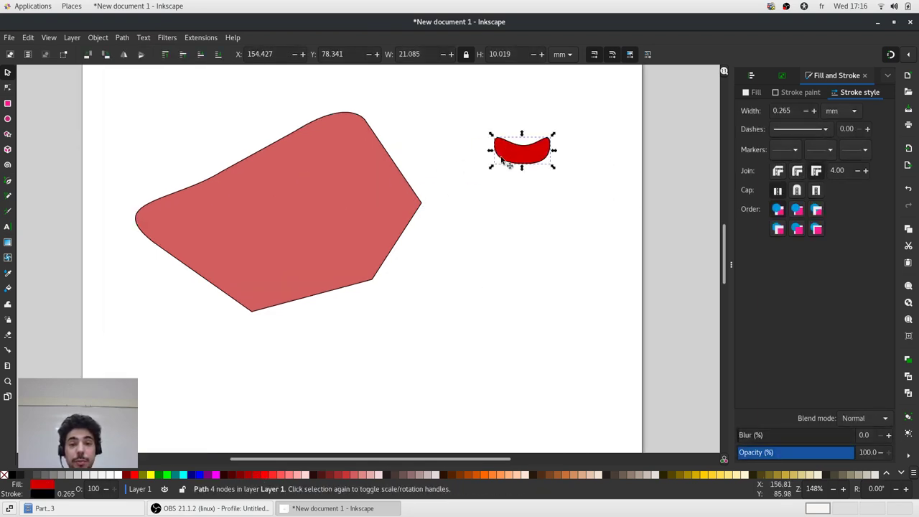
# Drag the red piece back onto the upper part of the pink shape.
pyautogui.keyDown('ctrl'); pyautogui.scroll(2, 543, 150); pyautogui.keyUp('ctrl')
pyautogui.keyDown('ctrl'); pyautogui.scroll(1, 544, 150); pyautogui.keyUp('ctrl')
pyautogui.keyDown('ctrl'); pyautogui.scroll(-1, 544, 150); pyautogui.keyUp('ctrl')
pyautogui.keyDown('ctrl'); pyautogui.scroll(-1, 544, 155); pyautogui.keyUp('ctrl')
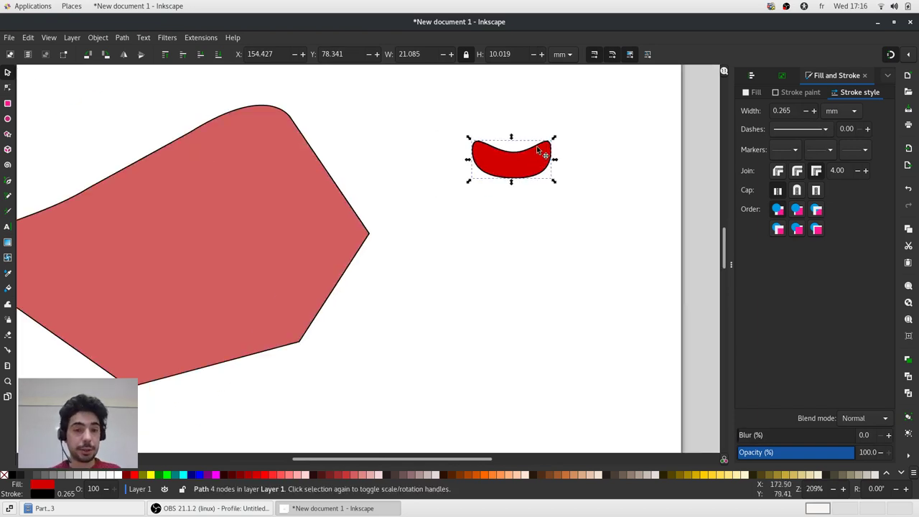
pyautogui.moveTo(534, 163); pyautogui.dragTo(267, 214)
pyautogui.click(410, 162)
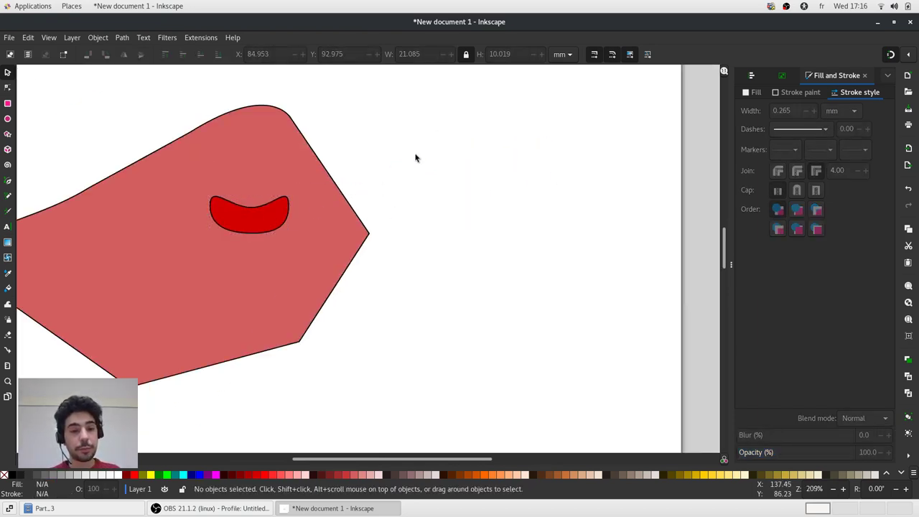
pyautogui.keyDown('ctrl'); pyautogui.scroll(-2, 421, 143); pyautogui.keyUp('ctrl')
pyautogui.keyDown('ctrl'); pyautogui.scroll(-1, 428, 134); pyautogui.keyUp('ctrl')
# Delete all three objects, then draw a red 2:1 rectangle near the top of the page.
pyautogui.hotkey('ctrl', 'a')
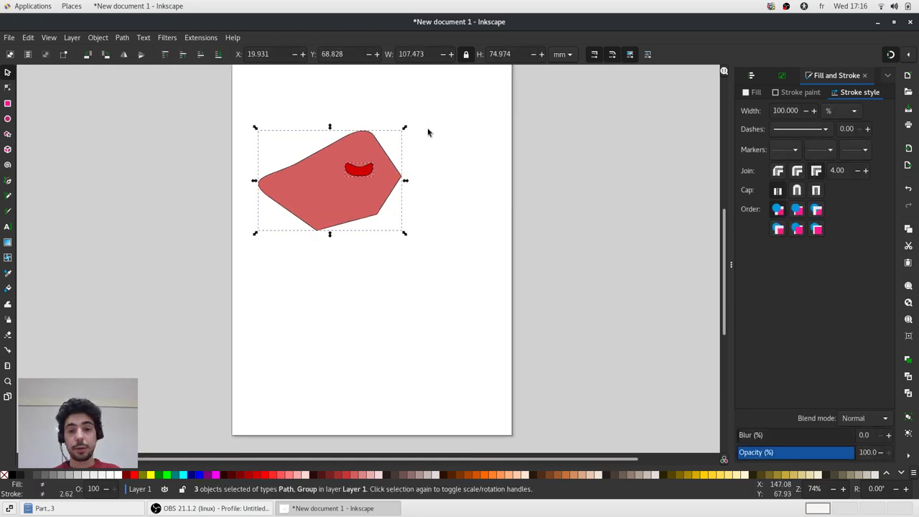
pyautogui.press('Delete')
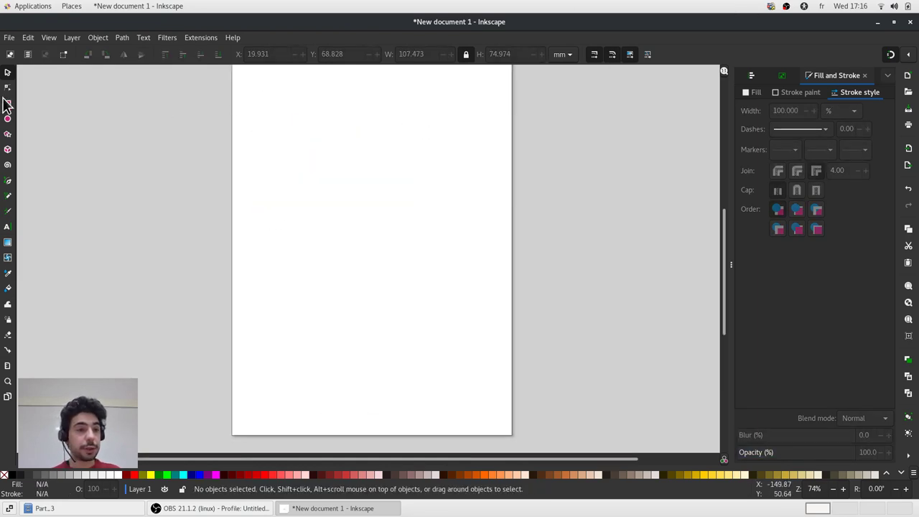
pyautogui.click(8, 102)
pyautogui.moveTo(233, 110); pyautogui.dragTo(415, 196)
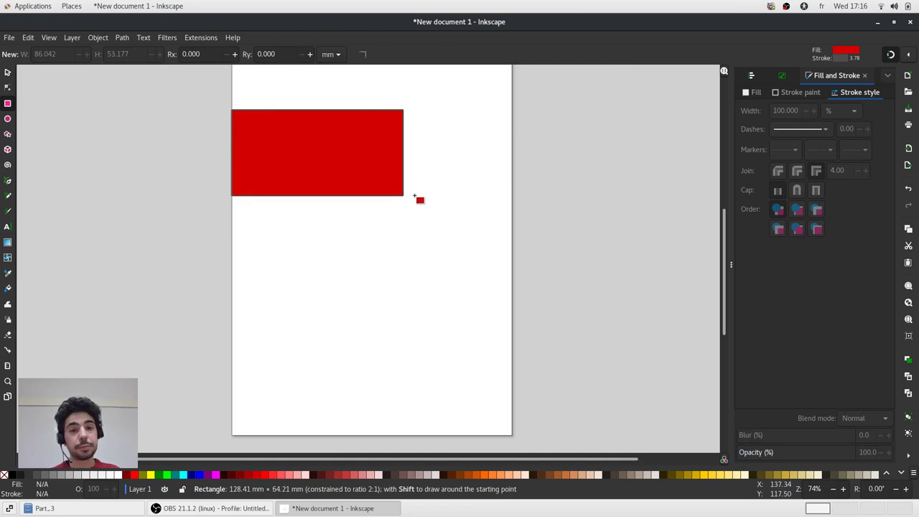
pyautogui.click(8, 72)
pyautogui.moveTo(344, 136); pyautogui.dragTo(396, 161)
pyautogui.click(342, 132)
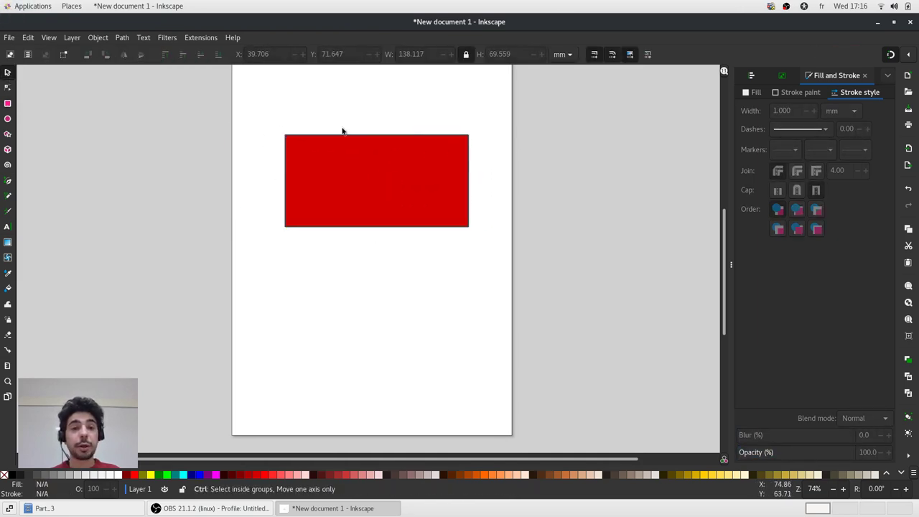
# Convert the red rectangle into a 4-node path and select its top edge for node editing.
pyautogui.keyDown('ctrl'); pyautogui.scroll(2, 357, 131); pyautogui.keyUp('ctrl')
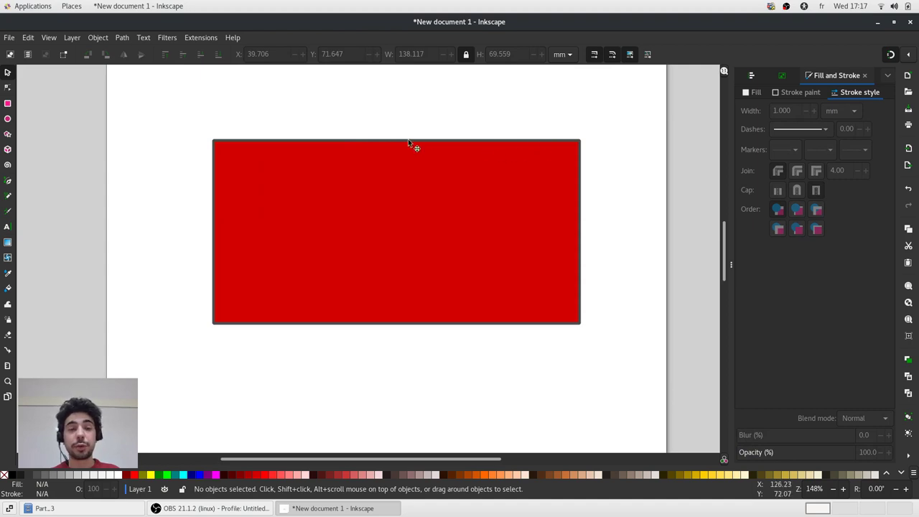
pyautogui.click(392, 197)
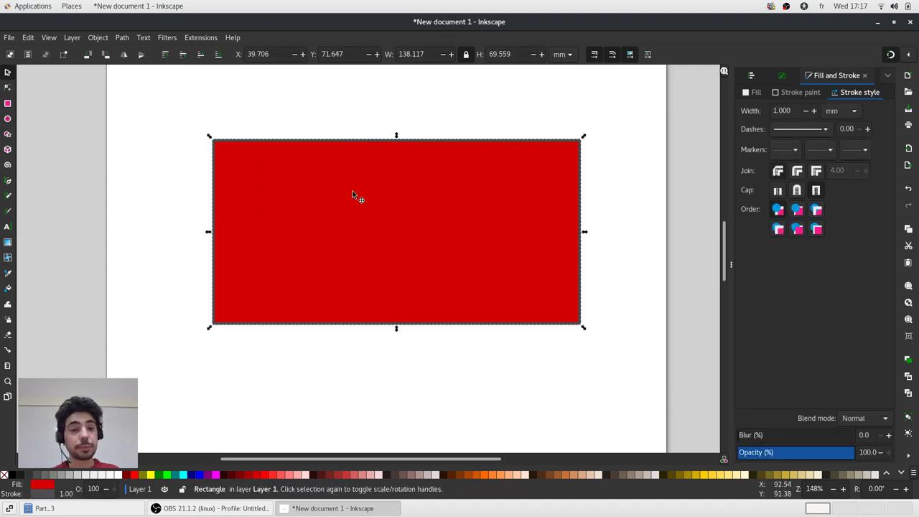
pyautogui.click(122, 37)
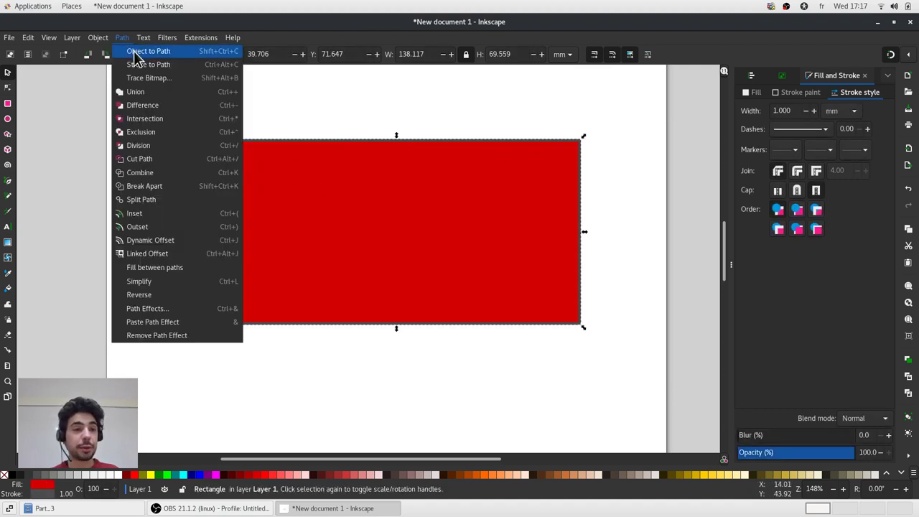
pyautogui.click(134, 51)
pyautogui.click(7, 87)
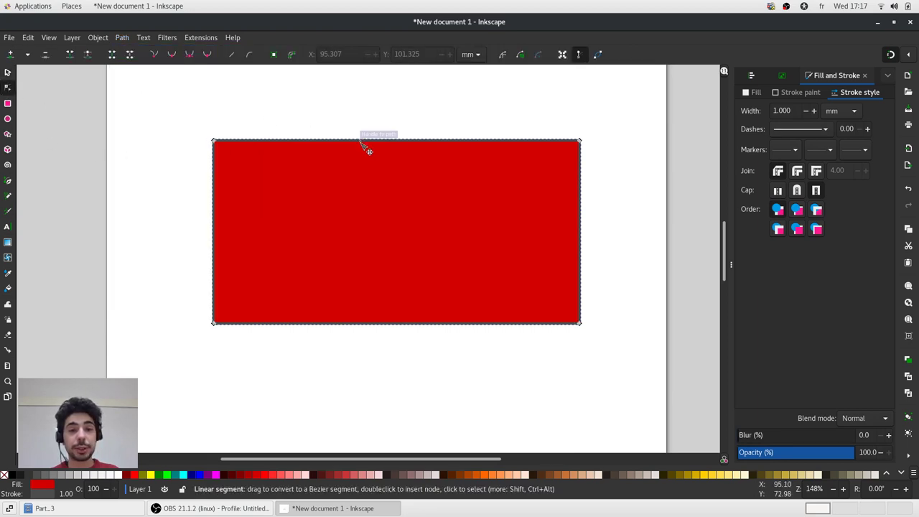
pyautogui.click(363, 143)
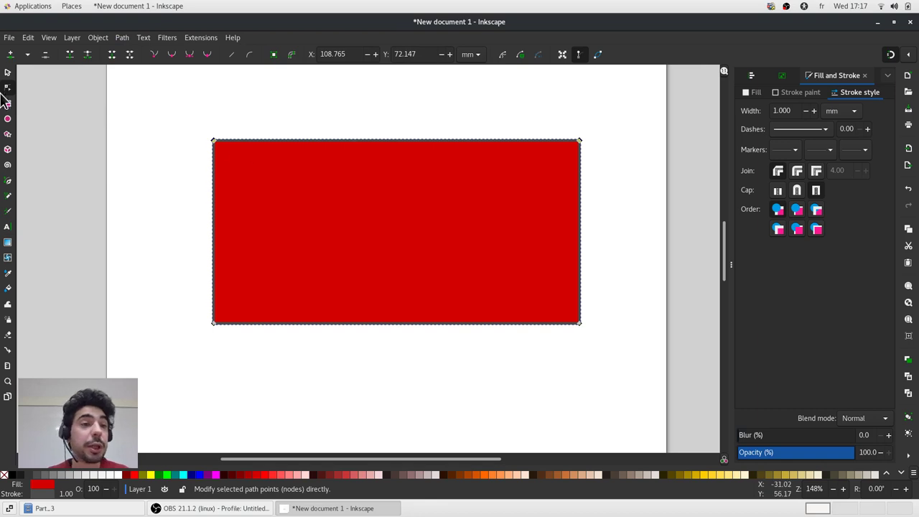
# Subdivide the rectangle's top edge repeatedly to add extra nodes along it.
pyautogui.click(11, 55)
pyautogui.doubleClick(11, 54)
pyautogui.click(11, 55)
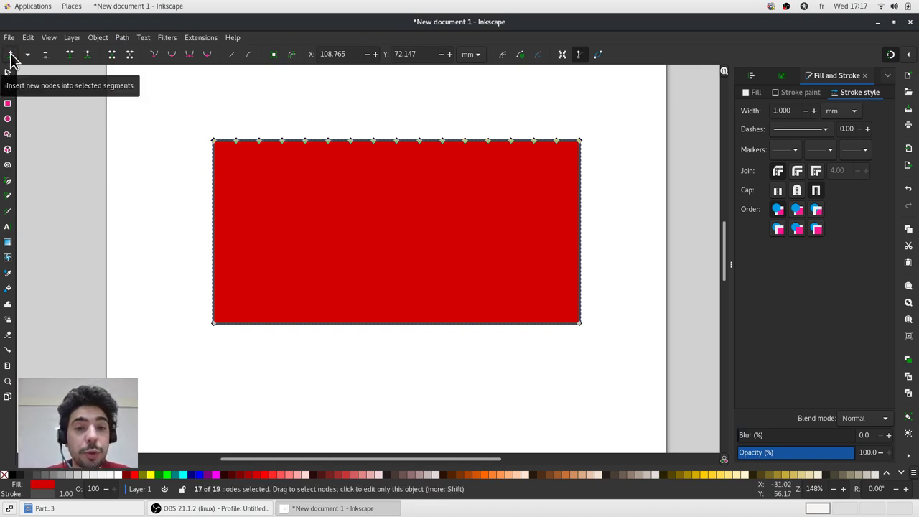
pyautogui.press('Escape')
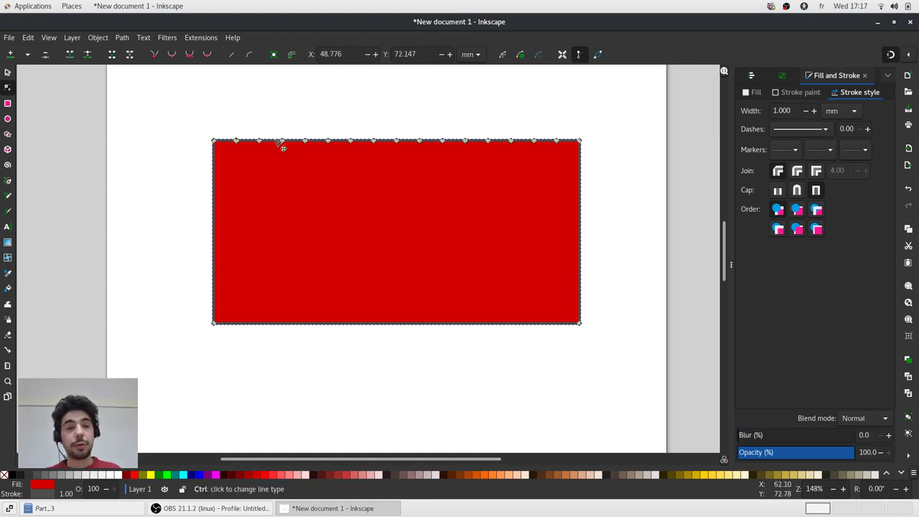
pyautogui.hotkey('ctrl', 'a')
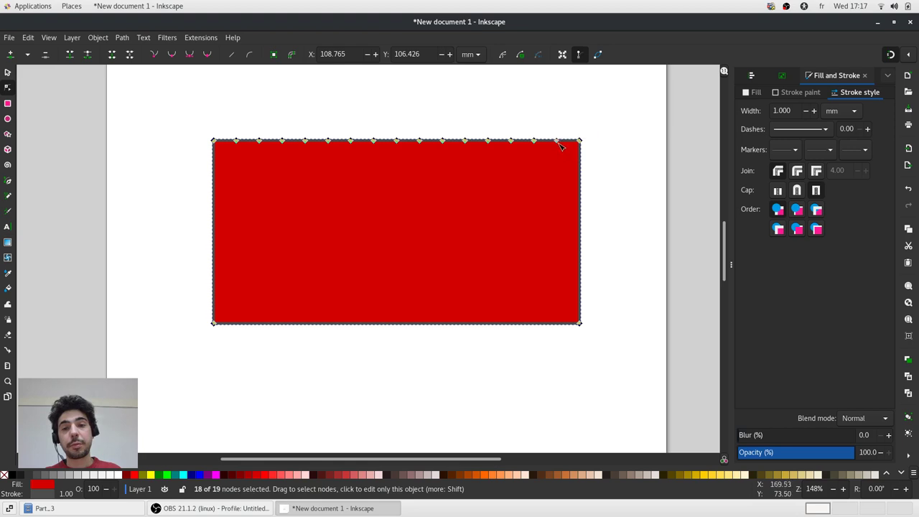
# Select alternate top-edge nodes for the peaks, then select every node of the path.
pyautogui.moveTo(557, 140); pyautogui.dragTo(558, 127)
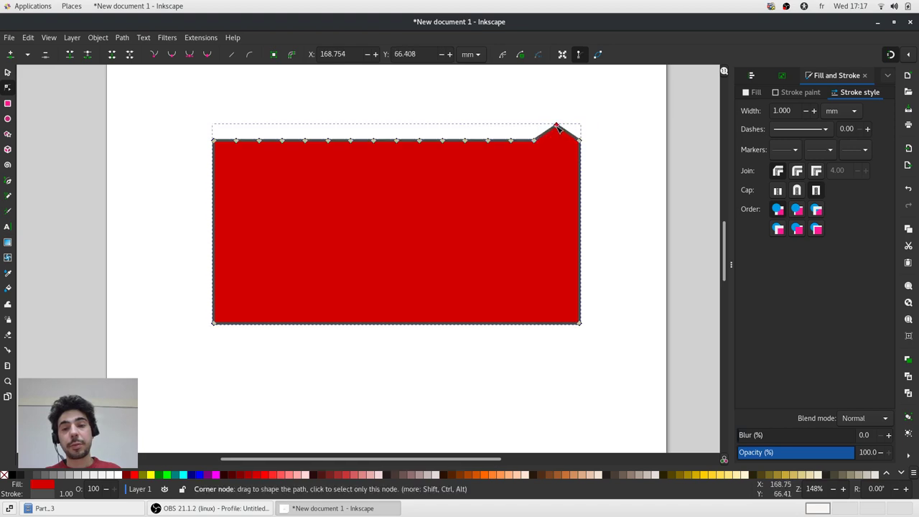
pyautogui.hotkey('ctrl', 'z')
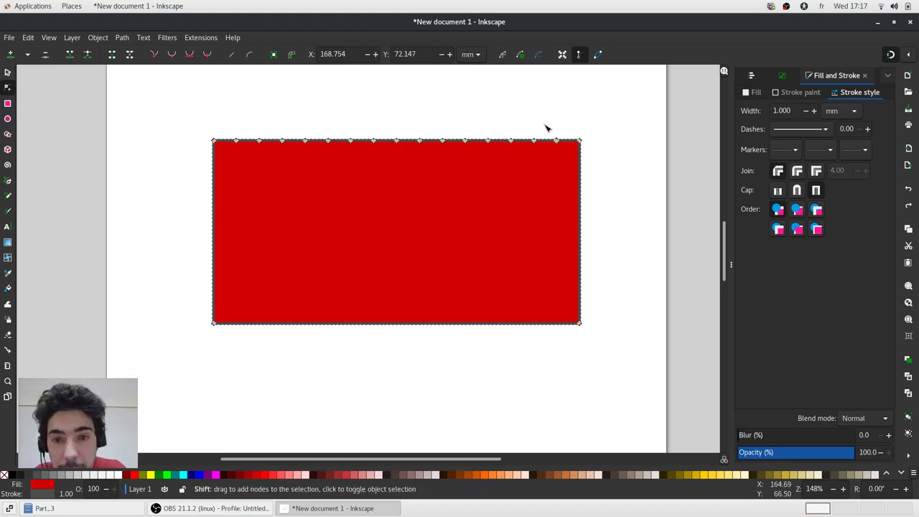
pyautogui.moveTo(522, 125); pyautogui.dragTo(505, 150)
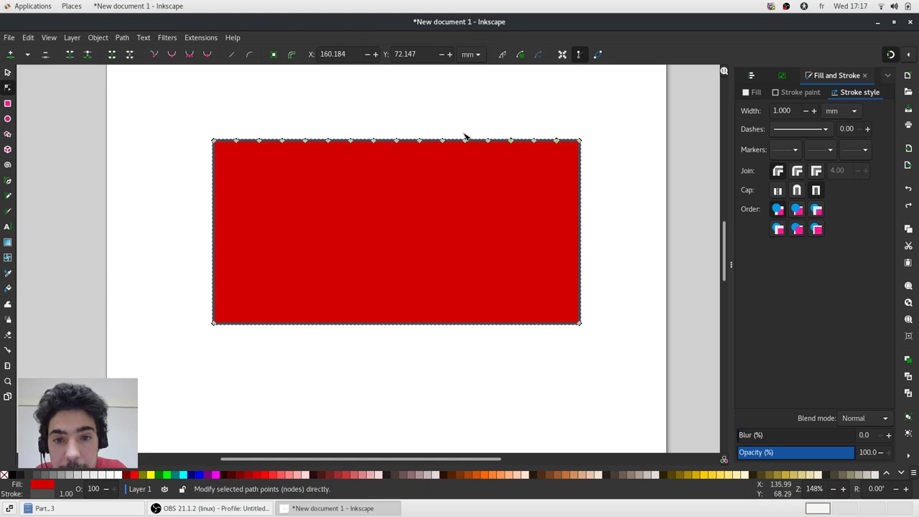
pyautogui.moveTo(431, 137)
pyautogui.mouseDown()
pyautogui.moveTo(402, 148)
pyautogui.moveTo(362, 146)
pyautogui.mouseUp()
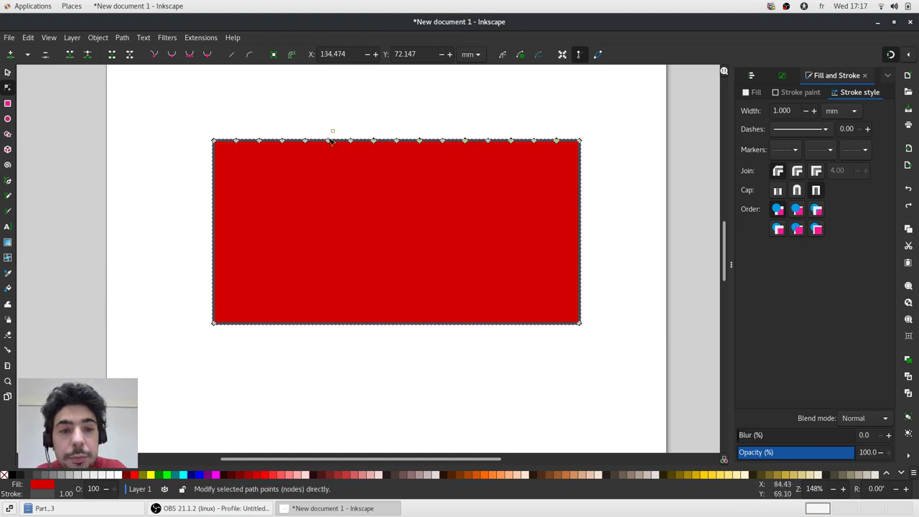
pyautogui.moveTo(289, 133)
pyautogui.mouseDown()
pyautogui.moveTo(277, 149)
pyautogui.moveTo(241, 124)
pyautogui.mouseUp()
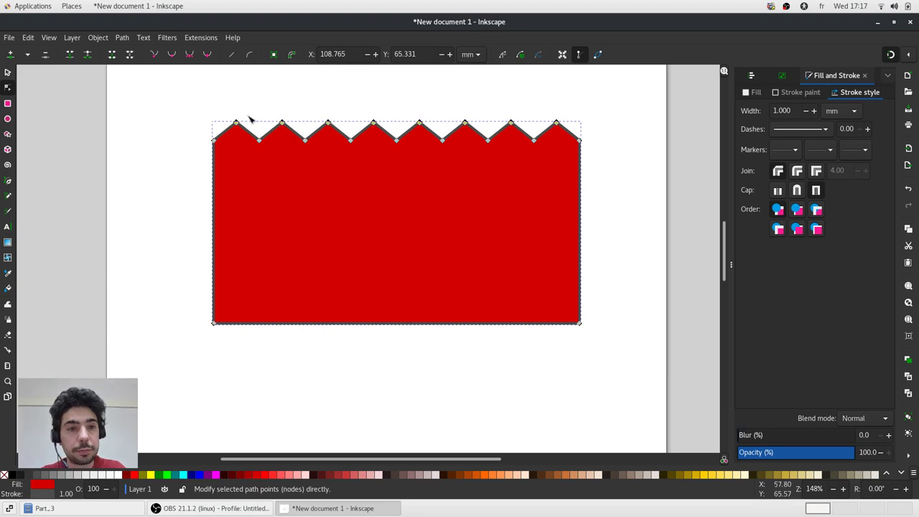
pyautogui.hotkey('ctrl', 'a')
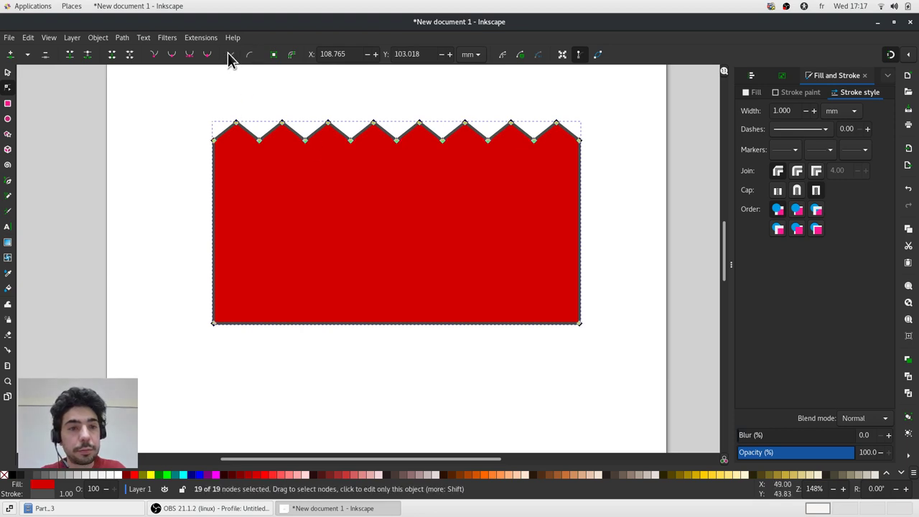
# Make all nodes smooth so the zigzag top becomes rounded waves.
pyautogui.click(210, 55)
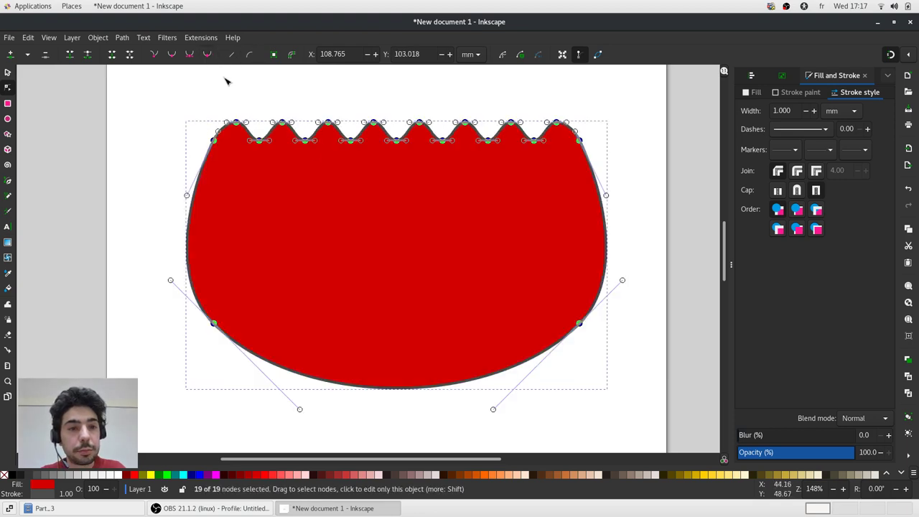
pyautogui.press('Escape')
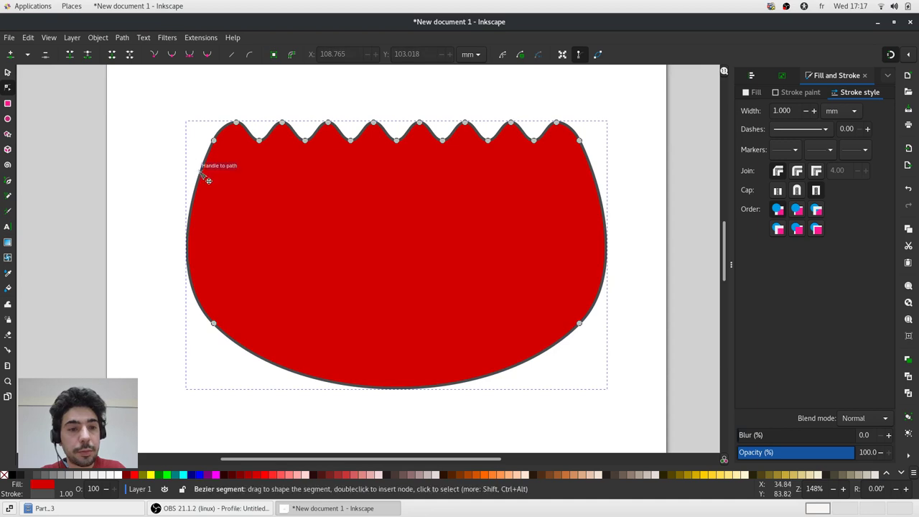
pyautogui.click(331, 103)
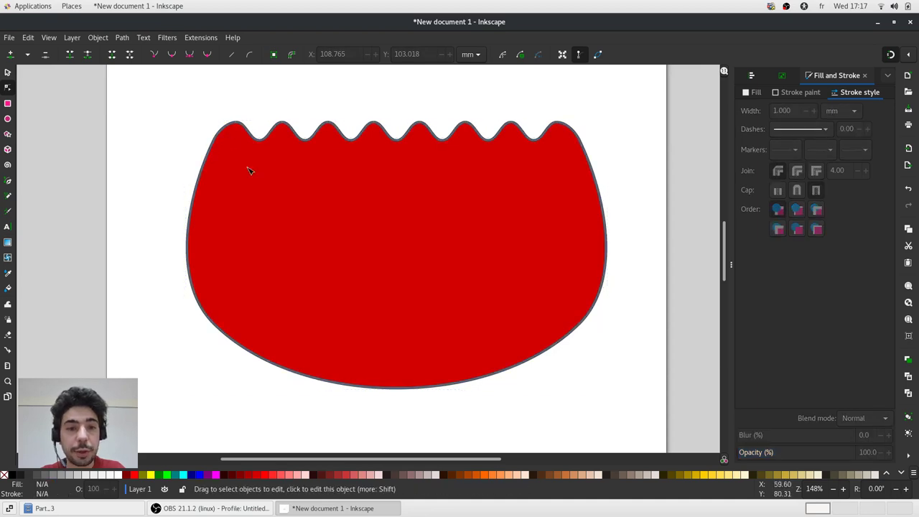
pyautogui.click(202, 185)
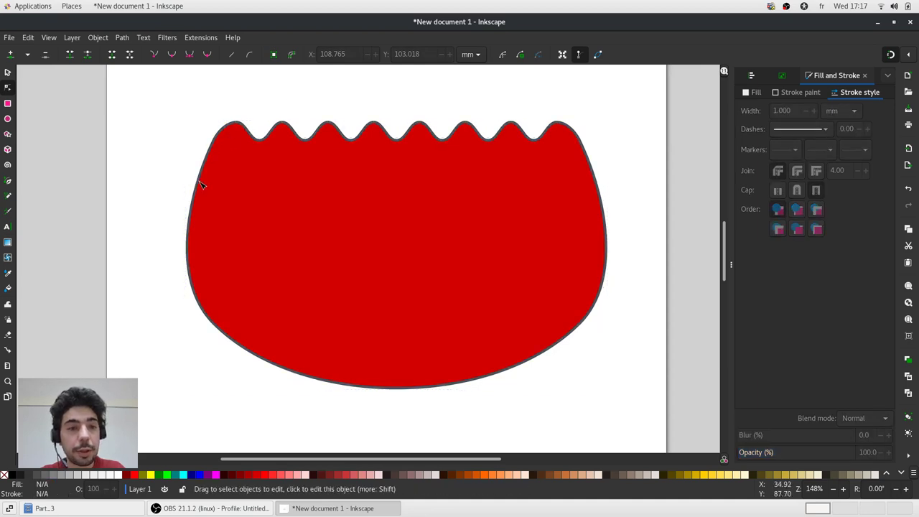
# Straighten the bottom, right and left sides into line segments.
pyautogui.click(359, 388)
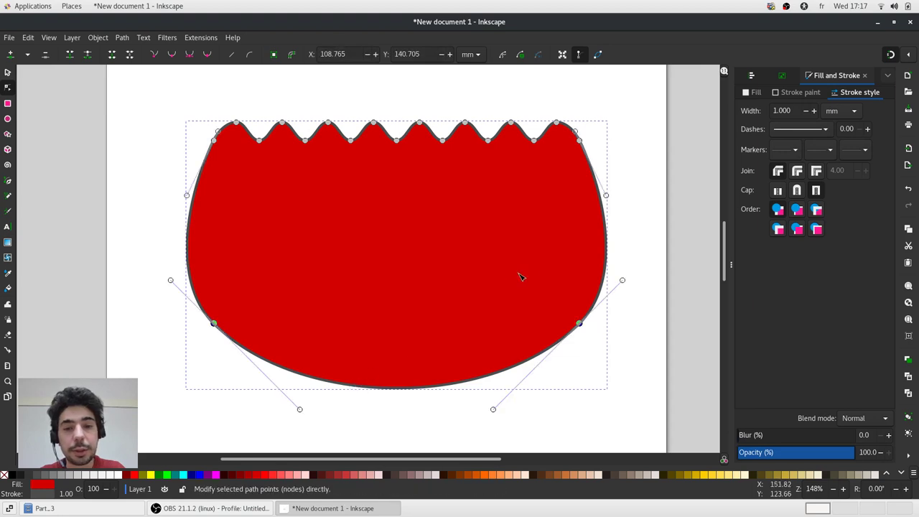
pyautogui.keyDown('shift'); pyautogui.click(610, 243); pyautogui.keyUp('shift')
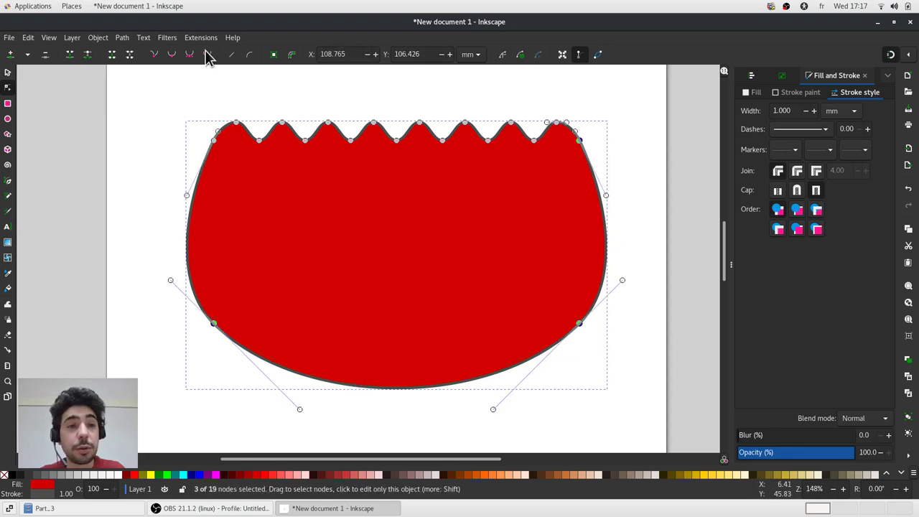
pyautogui.click(232, 57)
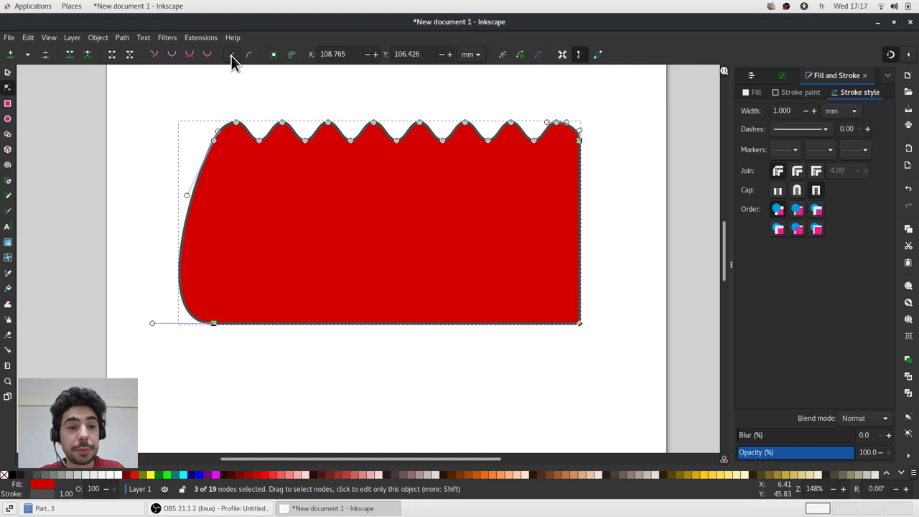
pyautogui.click(212, 136)
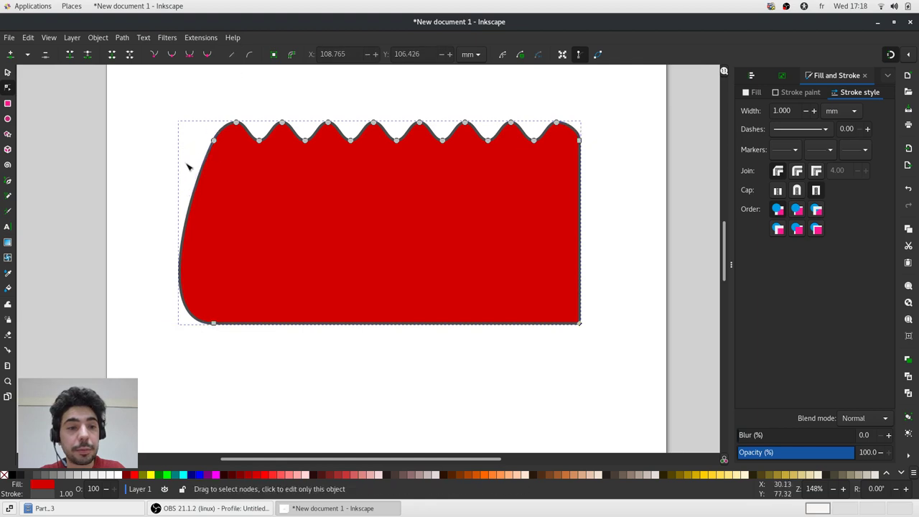
pyautogui.click(229, 56)
pyautogui.click(216, 97)
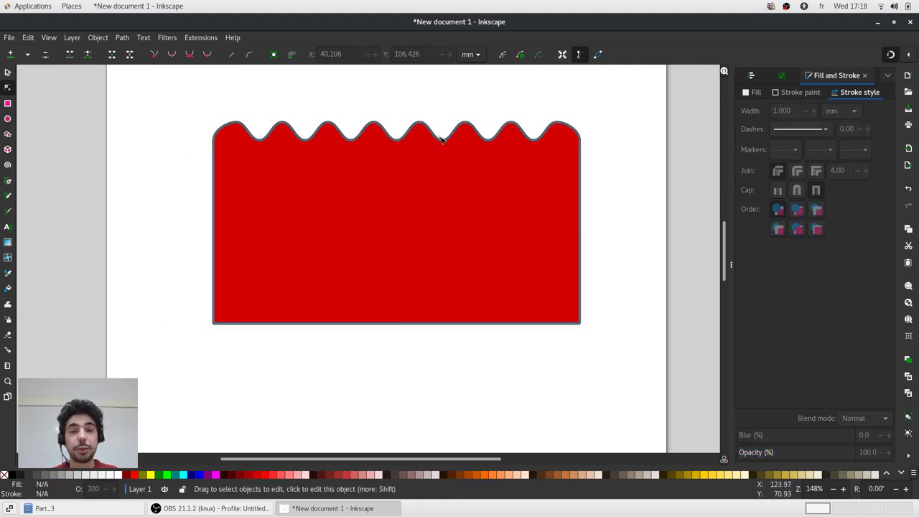
# Duplicate the wavy shape, flip the copy vertically and move it 20 mm lower.
pyautogui.scroll(-1, 513, 213)
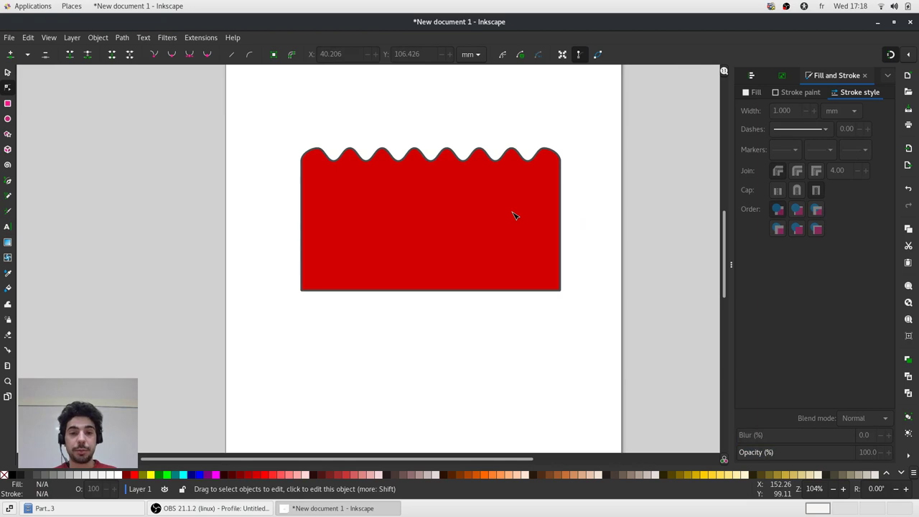
pyautogui.click(13, 76)
pyautogui.scroll(-1, 423, 156)
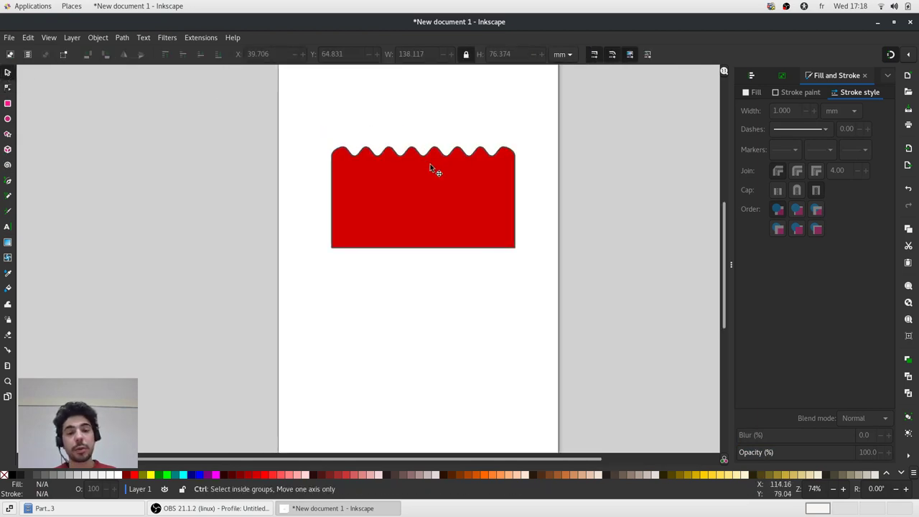
pyautogui.scroll(1, 467, 230)
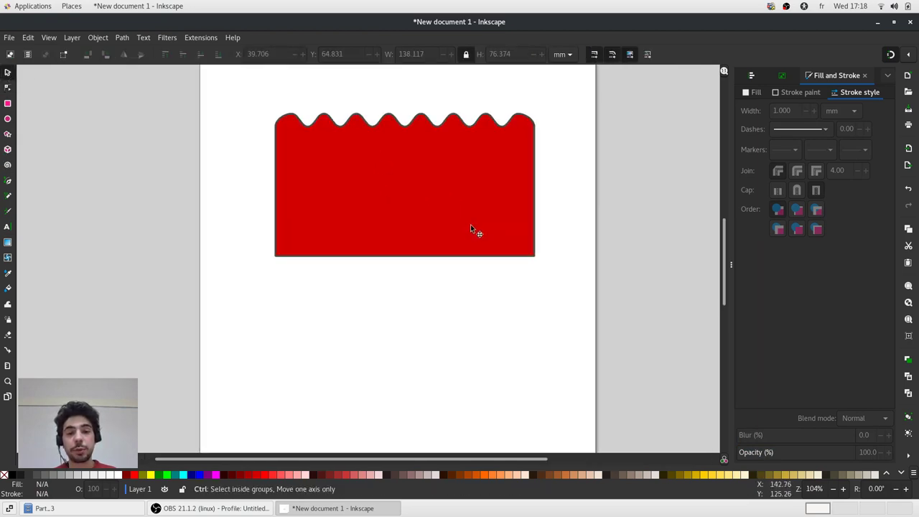
pyautogui.click(472, 167)
pyautogui.press('ctrl')
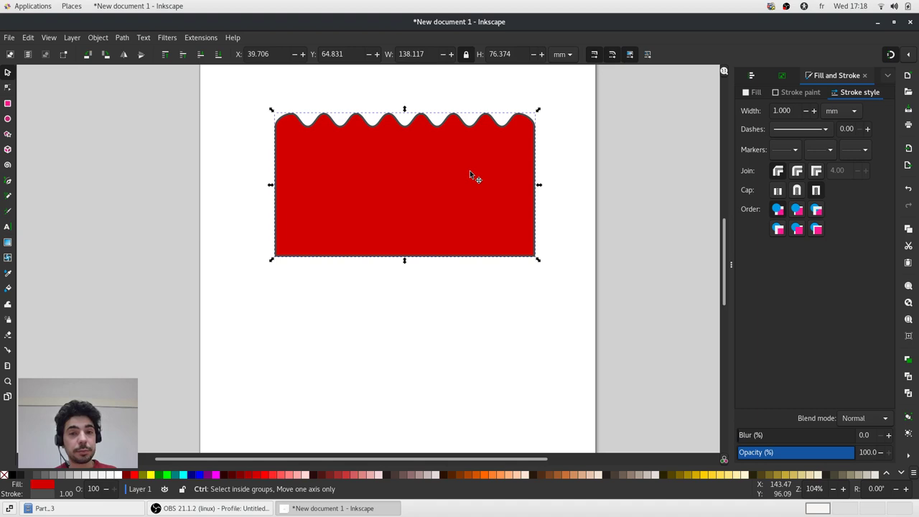
pyautogui.click(141, 55)
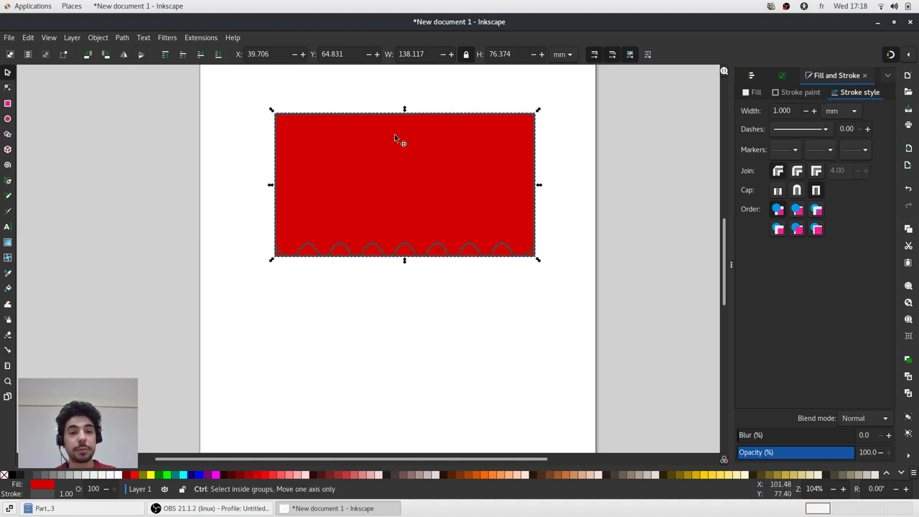
pyautogui.moveTo(396, 137); pyautogui.dragTo(400, 177)
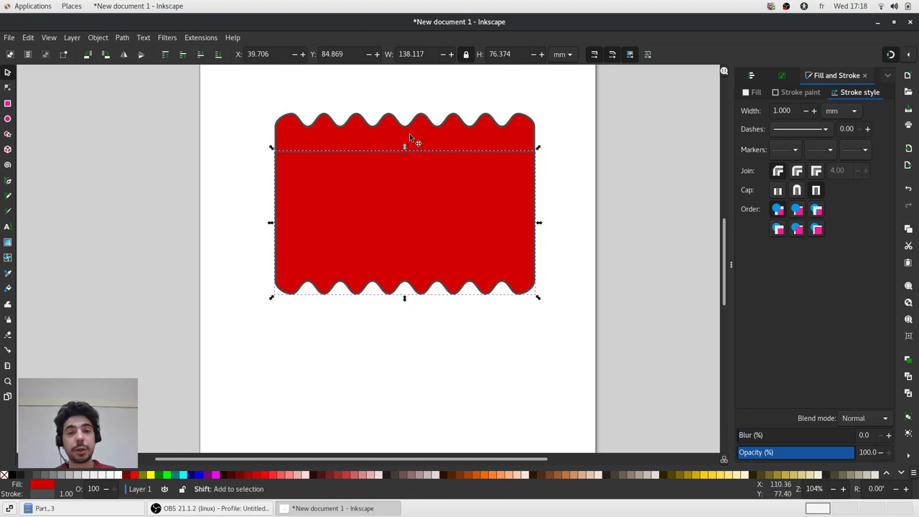
# Union both shapes into one 38-node path and show its nodes for editing.
pyautogui.keyDown('shift'); pyautogui.click(410, 140); pyautogui.keyUp('shift')
pyautogui.click(124, 37)
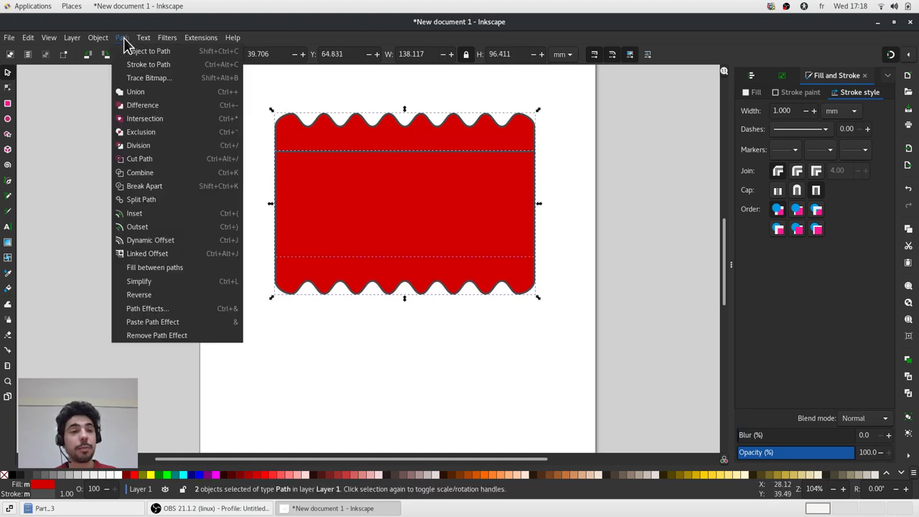
pyautogui.click(148, 95)
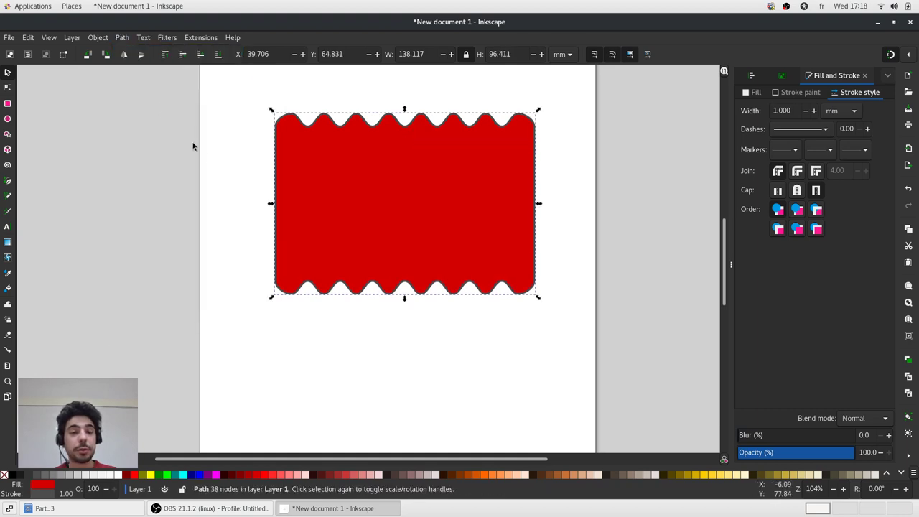
pyautogui.click(213, 159)
pyautogui.keyDown('ctrl'); pyautogui.scroll(-1, 421, 148); pyautogui.keyUp('ctrl')
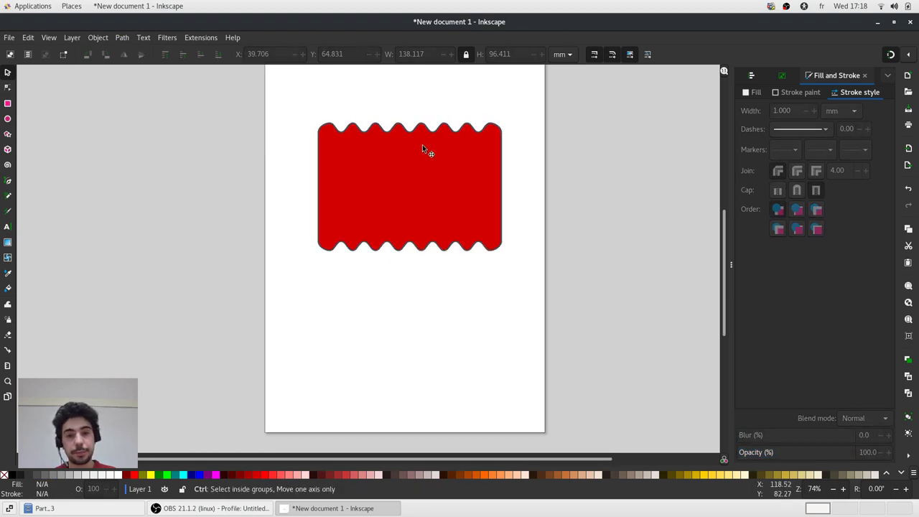
pyautogui.keyDown('ctrl'); pyautogui.scroll(1, 423, 147); pyautogui.keyUp('ctrl')
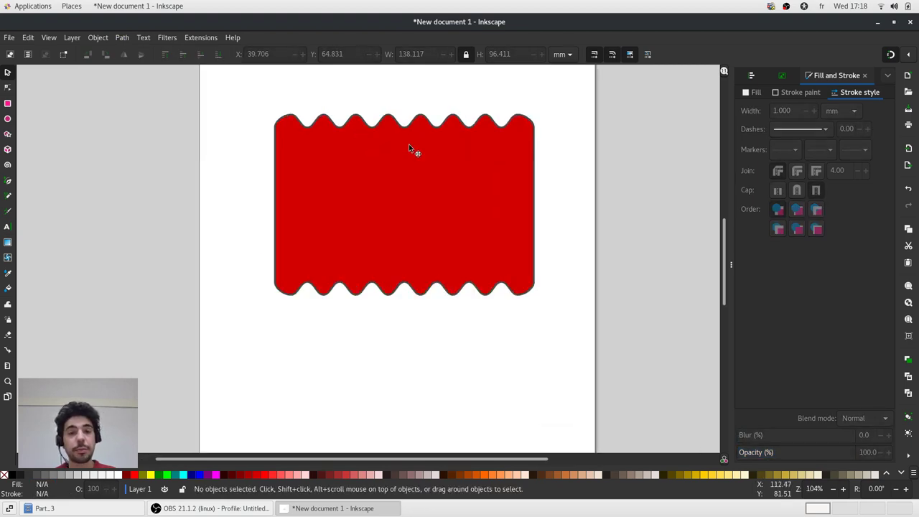
pyautogui.keyDown('ctrl'); pyautogui.scroll(-1, 147, 135); pyautogui.keyUp('ctrl')
pyautogui.keyDown('ctrl'); pyautogui.scroll(-1, 152, 143); pyautogui.keyUp('ctrl')
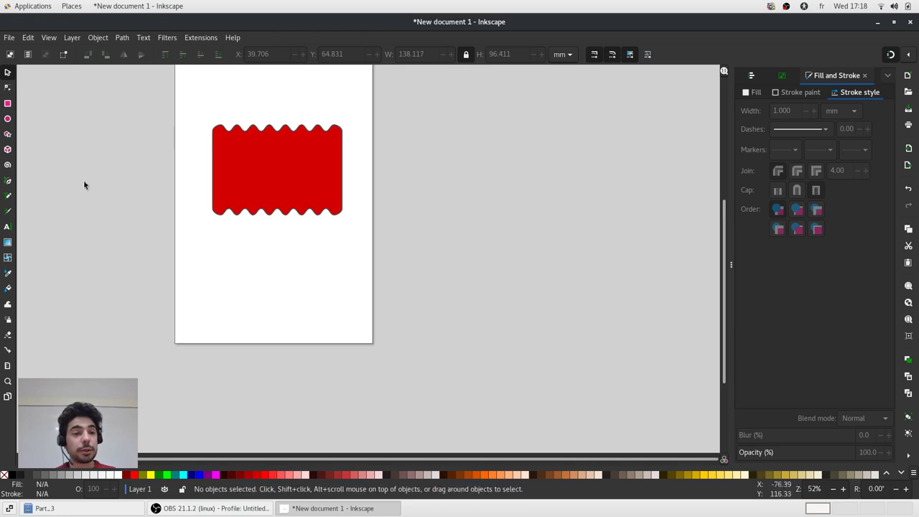
pyautogui.keyDown('ctrl'); pyautogui.scroll(2, 267, 132); pyautogui.keyUp('ctrl')
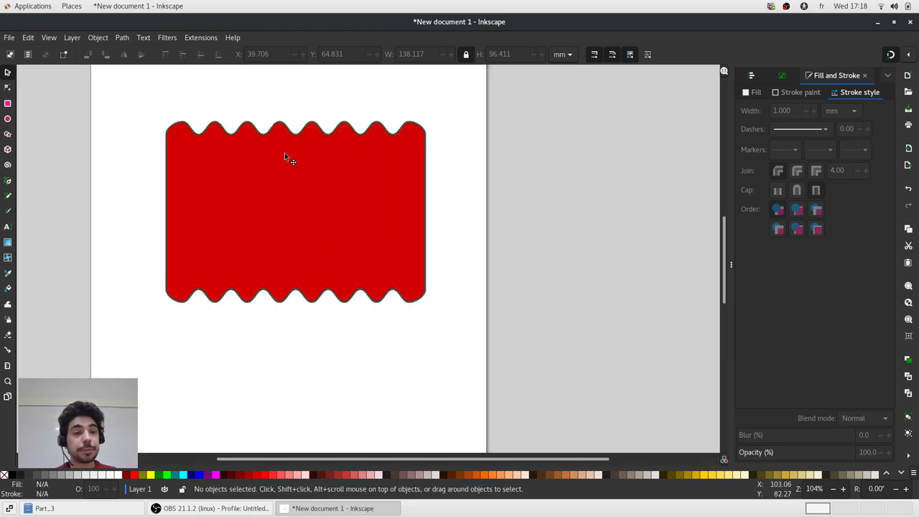
pyautogui.click(271, 155)
pyautogui.click(7, 87)
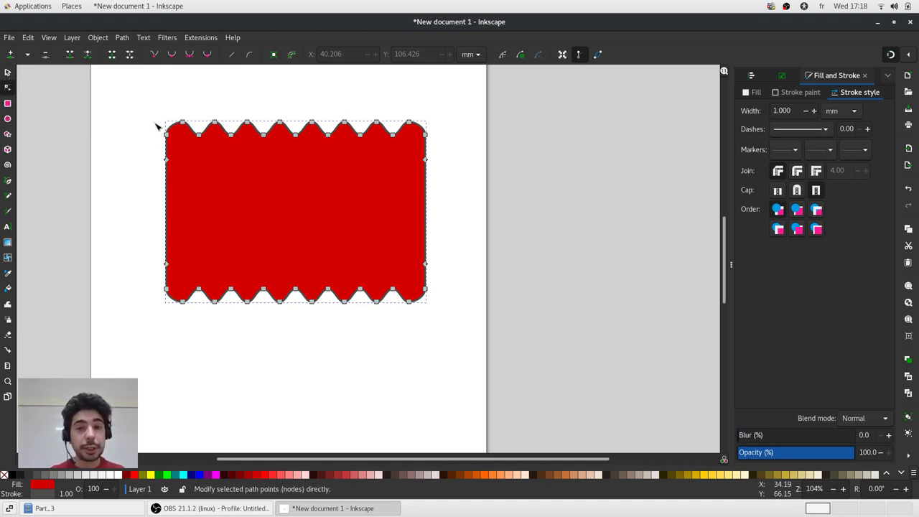
pyautogui.scroll(-2, 241, 140)
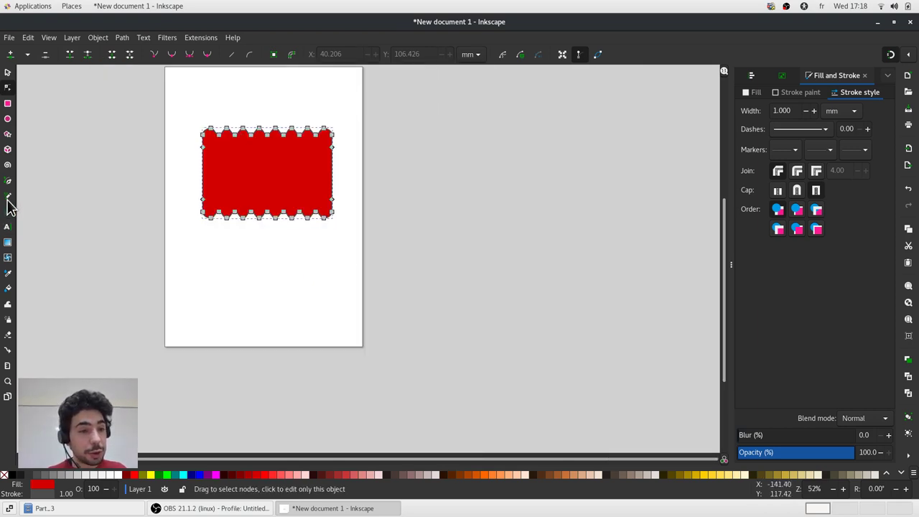
# Draw an eight-point zigzag line beneath the red shape with the Pen tool.
pyautogui.click(7, 181)
pyautogui.scroll(1, 157, 257)
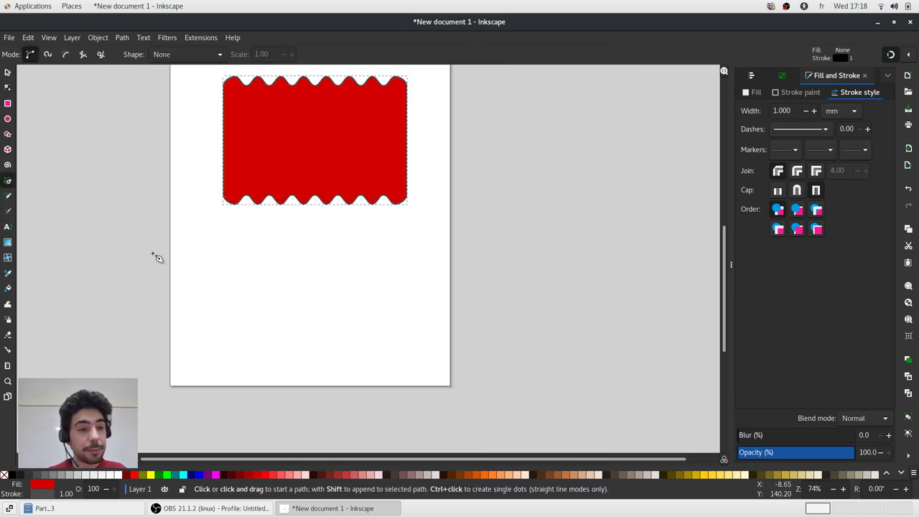
pyautogui.click(213, 269)
pyautogui.click(251, 251)
pyautogui.click(284, 268)
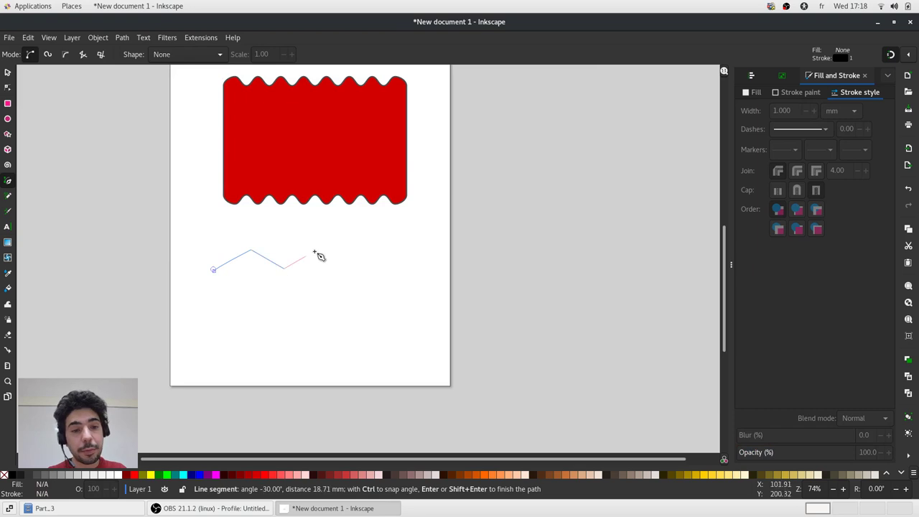
pyautogui.click(315, 252)
pyautogui.click(349, 270)
pyautogui.click(374, 244)
pyautogui.click(395, 263)
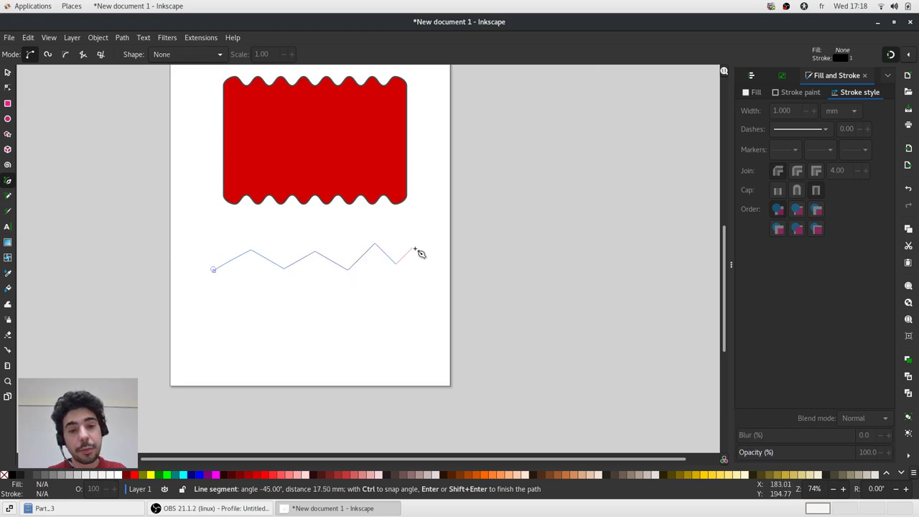
pyautogui.doubleClick(421, 244)
# Give the zigzag line a triangle arrowhead end marker.
pyautogui.scroll(2, 474, 255)
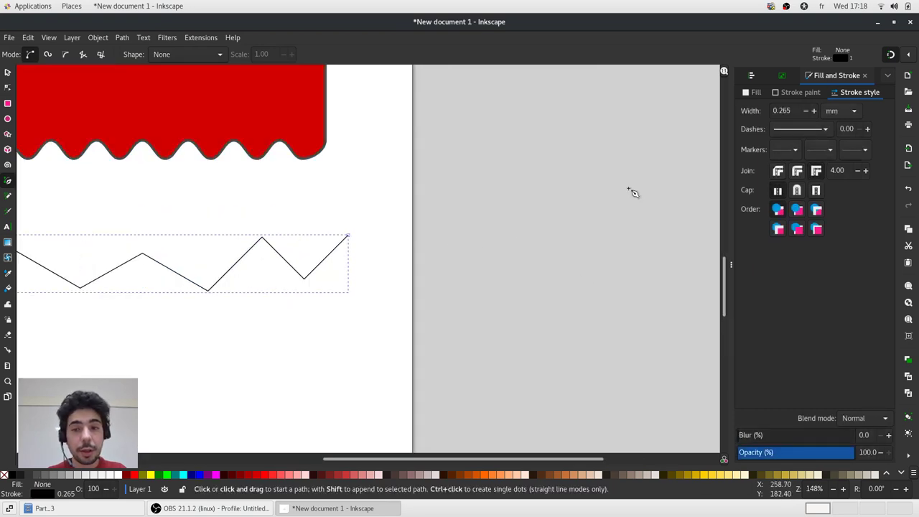
pyautogui.click(868, 149)
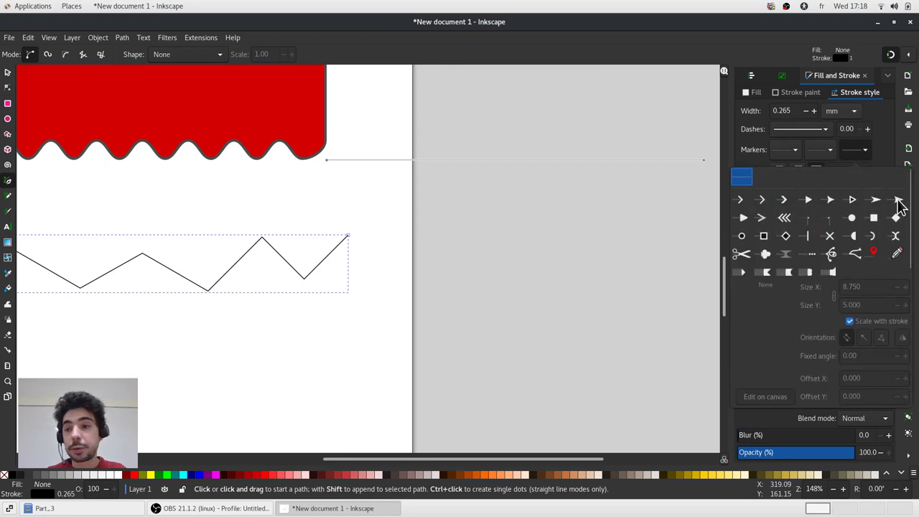
pyautogui.click(808, 199)
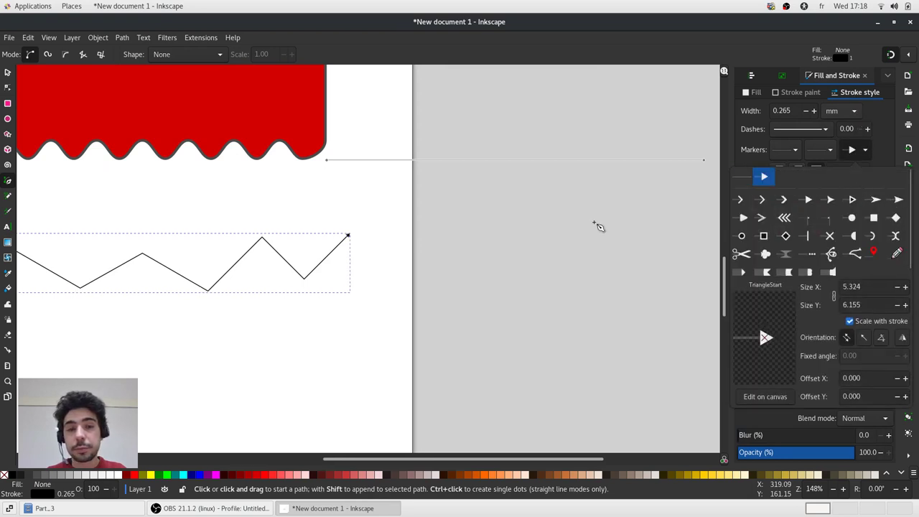
# Set the zigzag arrow line's stroke width to 1 mm.
pyautogui.press('s')
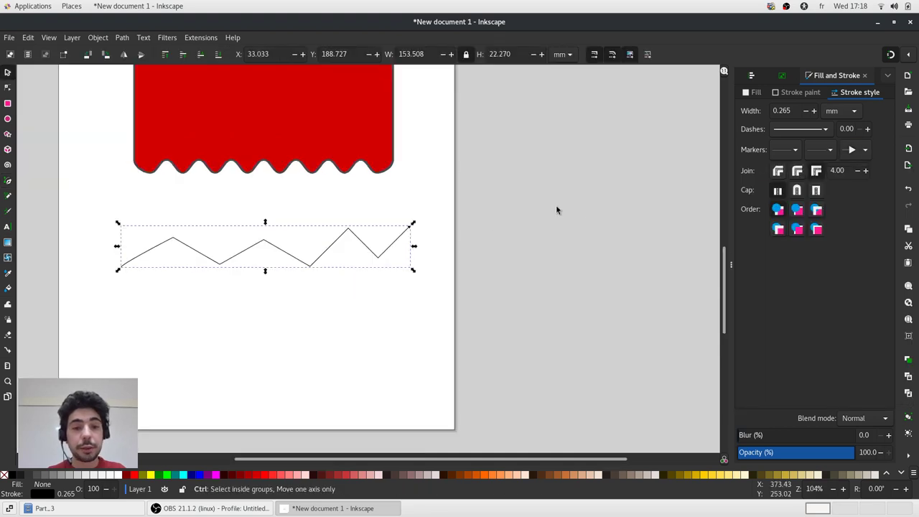
pyautogui.scroll(2, 492, 229)
pyautogui.click(491, 229)
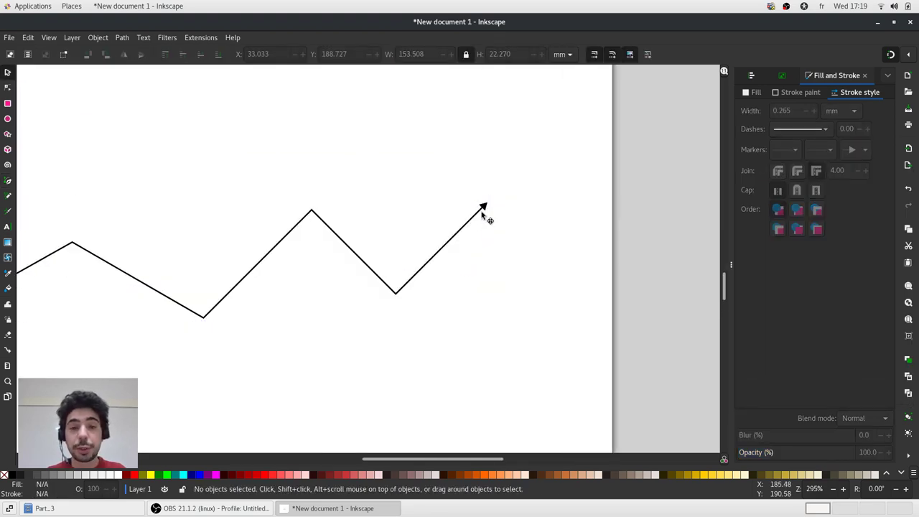
pyautogui.click(487, 216)
pyautogui.doubleClick(778, 109)
pyautogui.write('1')
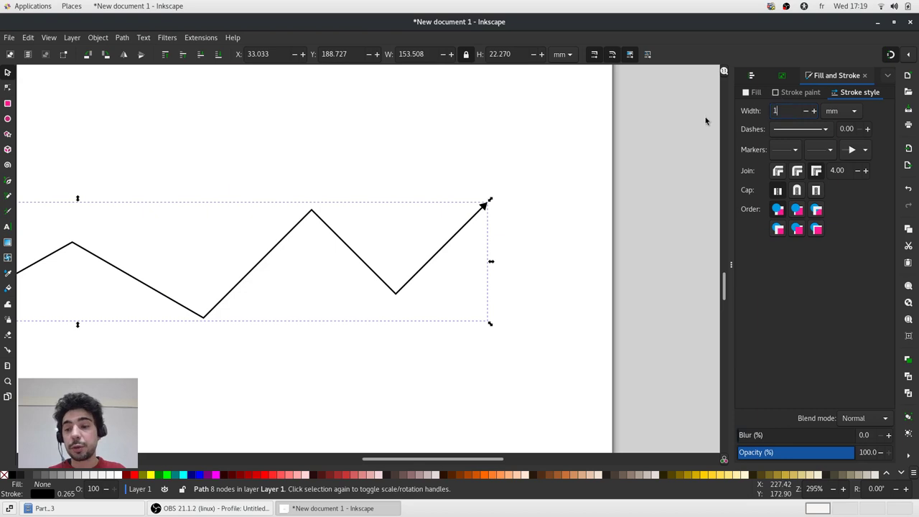
pyautogui.press('Return')
pyautogui.click(568, 126)
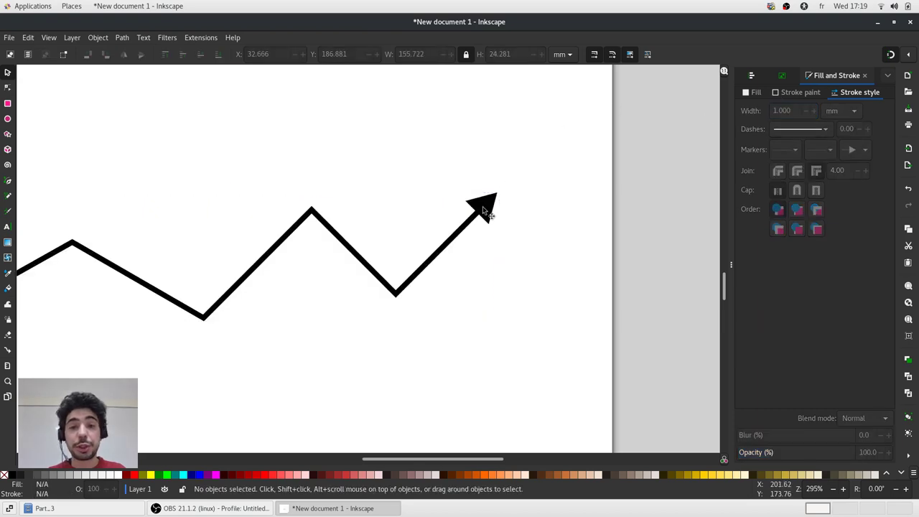
# Add Arrow4 chevron mid-markers at every corner of the zigzag line.
pyautogui.scroll(-2, 564, 189)
pyautogui.scroll(1, 481, 230)
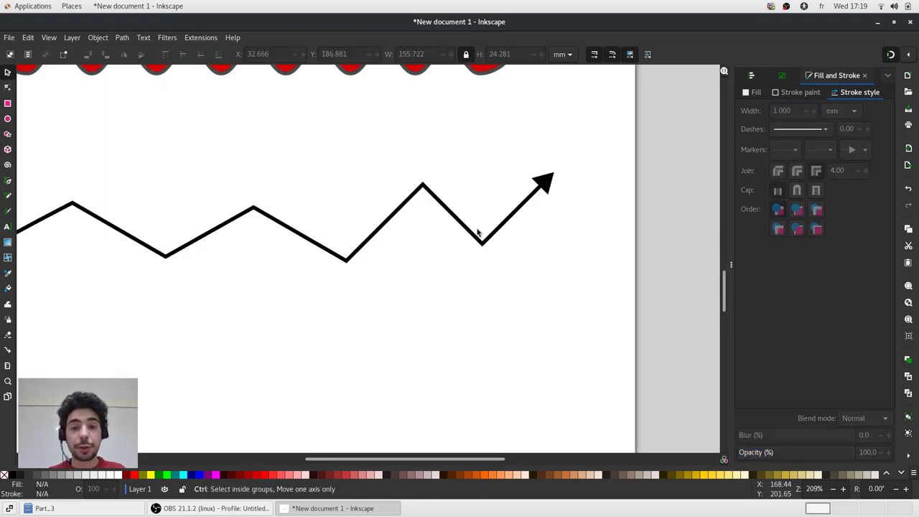
pyautogui.click(495, 233)
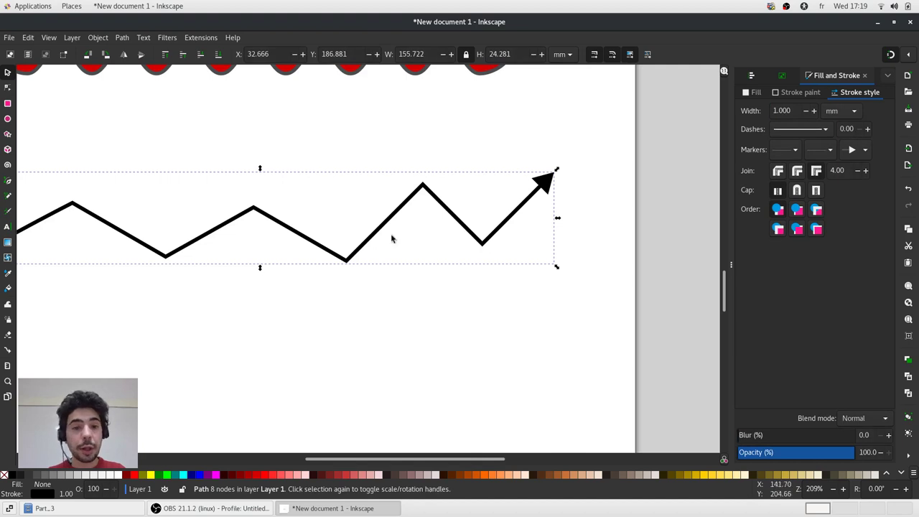
pyautogui.scroll(-1, 417, 228)
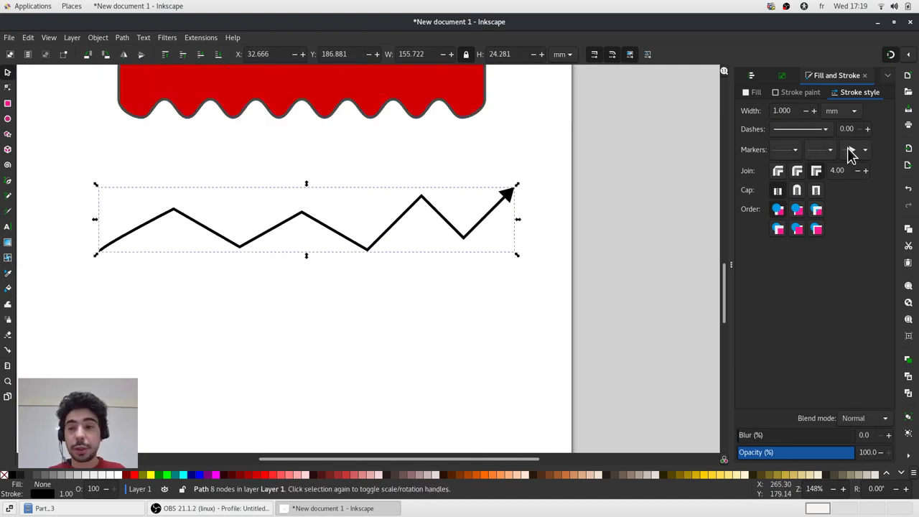
pyautogui.click(830, 153)
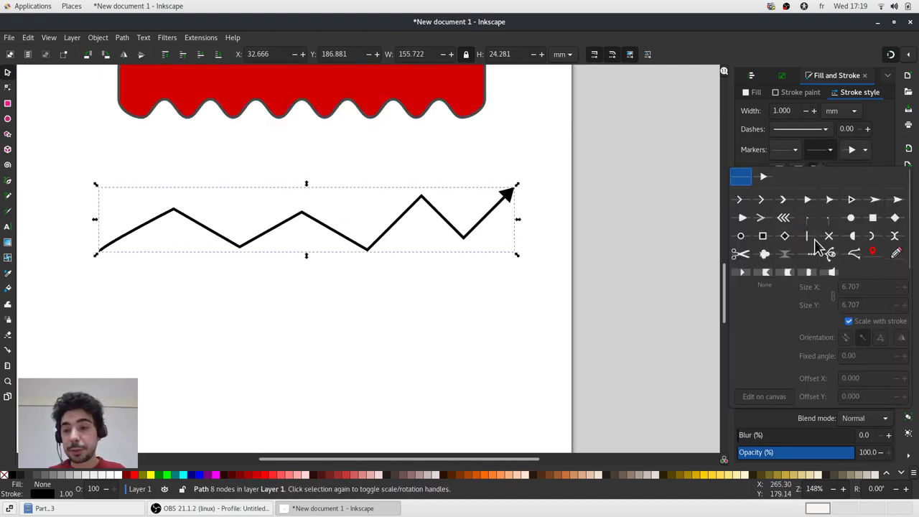
pyautogui.click(785, 201)
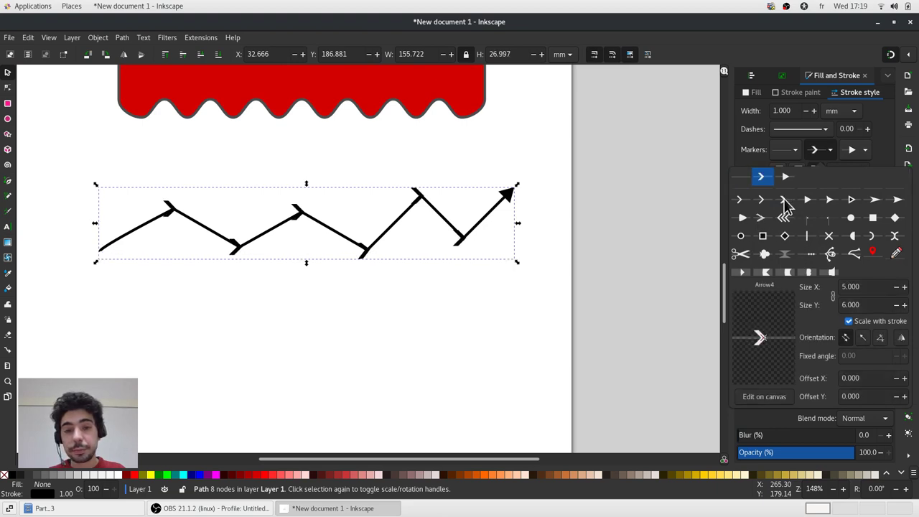
pyautogui.click(117, 169)
pyautogui.hotkey('ctrl', 'a')
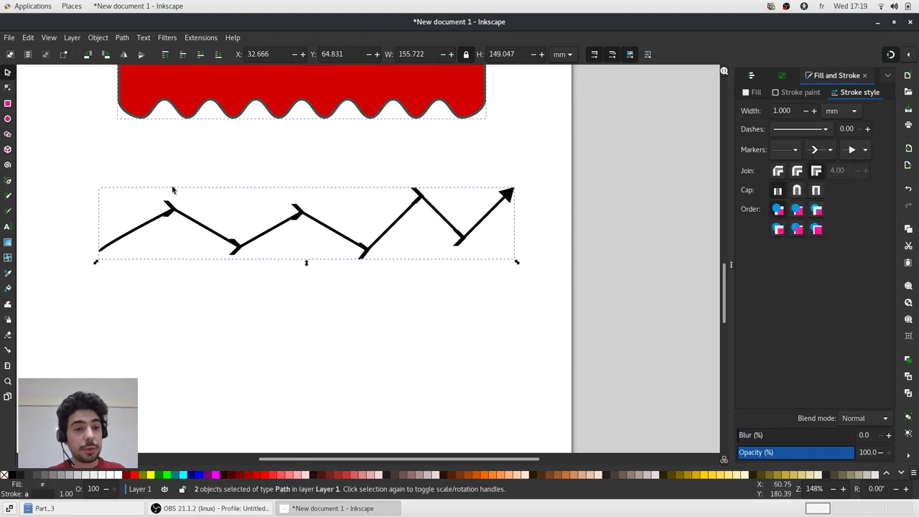
# Make all of the zigzag's nodes auto-smooth so it becomes a wavy curve.
pyautogui.press('n')
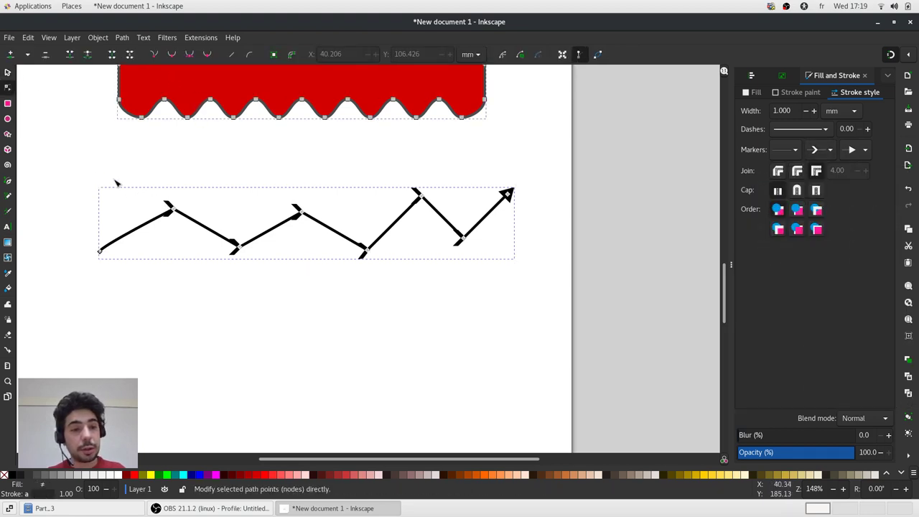
pyautogui.moveTo(73, 168); pyautogui.dragTo(553, 310)
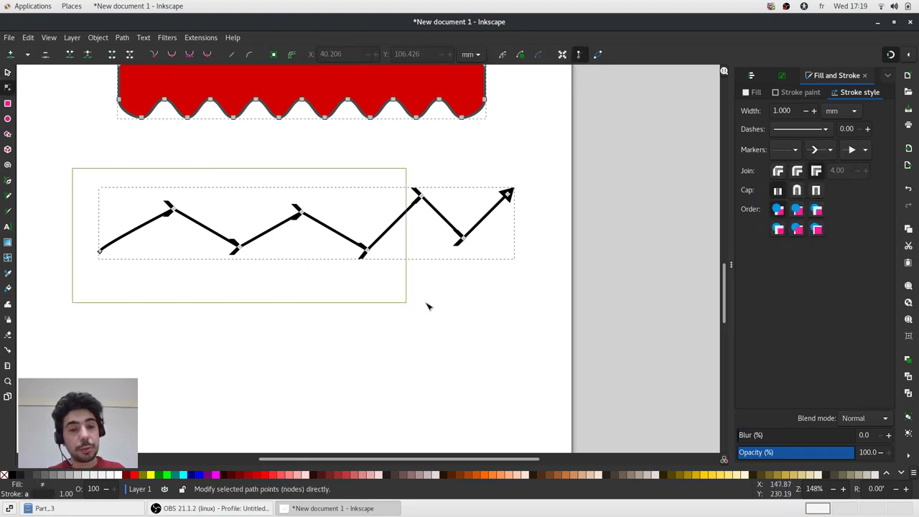
pyautogui.click(207, 54)
pyautogui.click(316, 198)
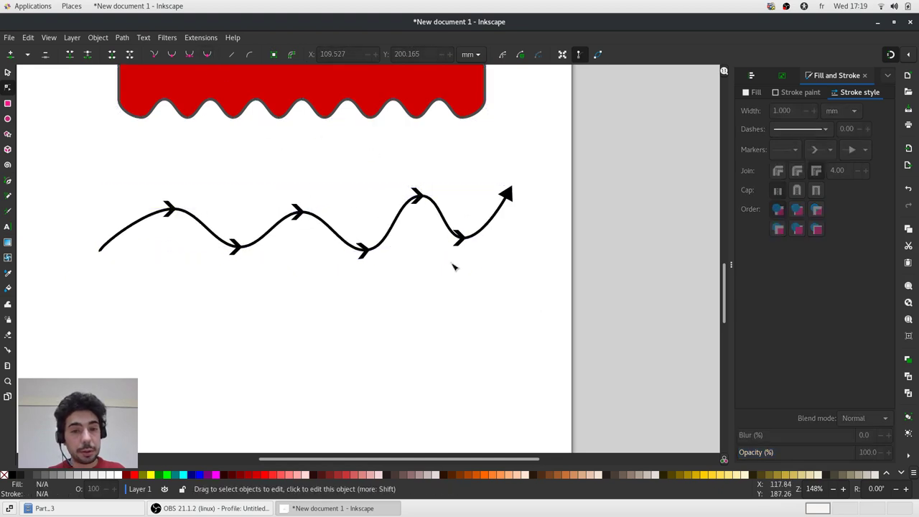
pyautogui.scroll(-2, 455, 281)
pyautogui.scroll(2, 481, 241)
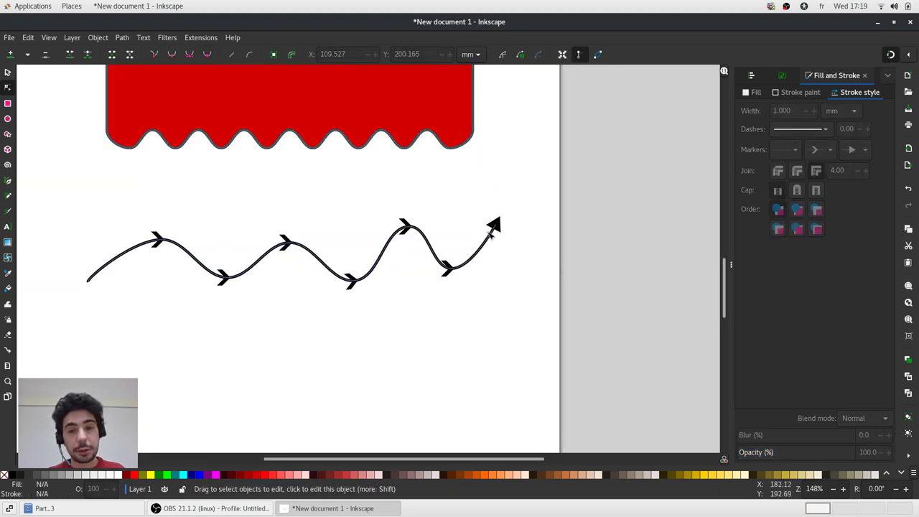
# Drag the arrowhead end node down and to the right, stretching the final segment.
pyautogui.click(497, 232)
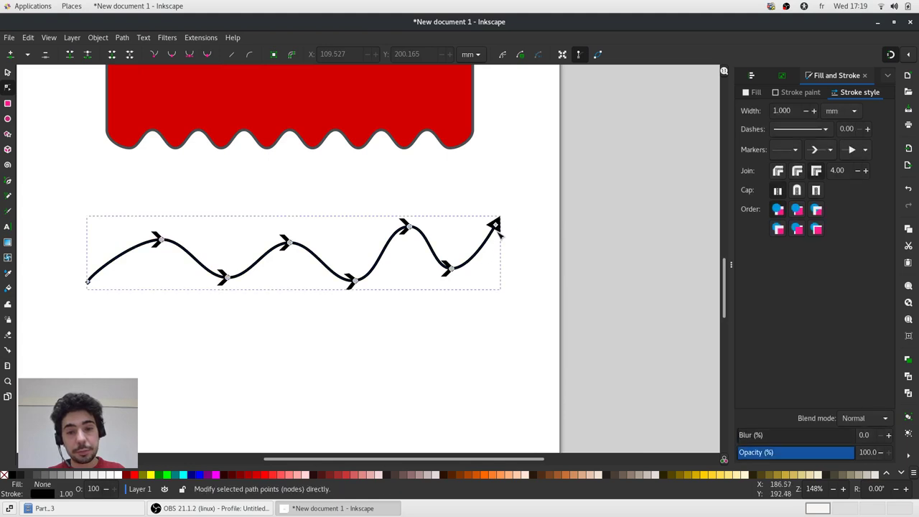
pyautogui.moveTo(495, 225); pyautogui.dragTo(523, 299)
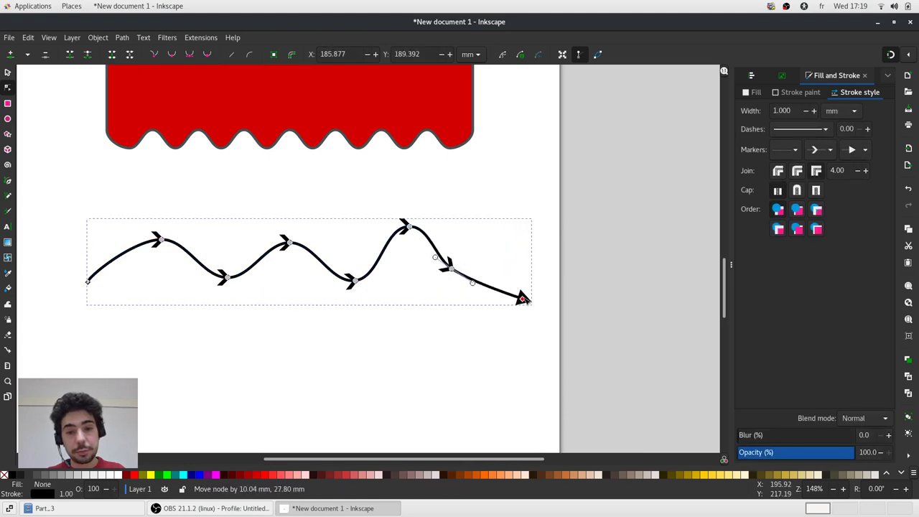
pyautogui.click(541, 239)
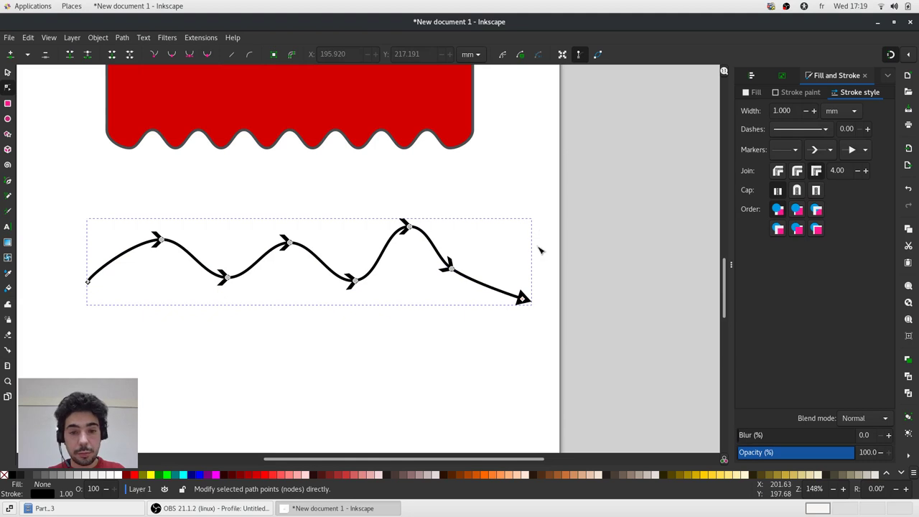
pyautogui.click(541, 247)
pyautogui.press('s')
pyautogui.scroll(-2, 532, 224)
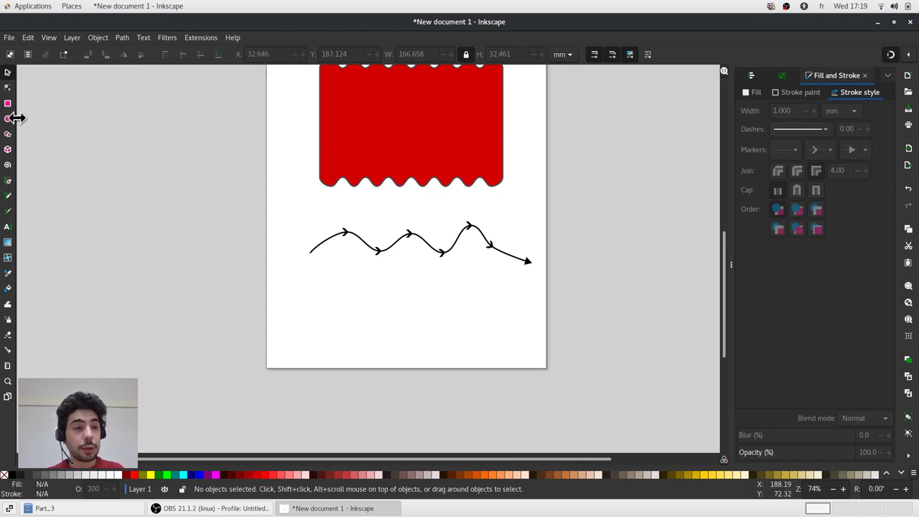
# Draw a four-point angular hook below the wavy arrow, redrawing the misplaced points.
pyautogui.click(9, 181)
pyautogui.scroll(2, 406, 287)
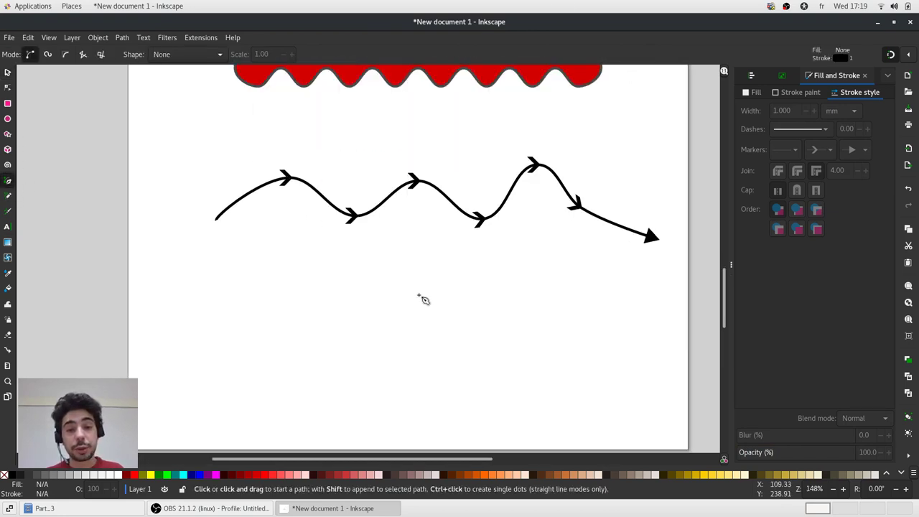
pyautogui.click(413, 291)
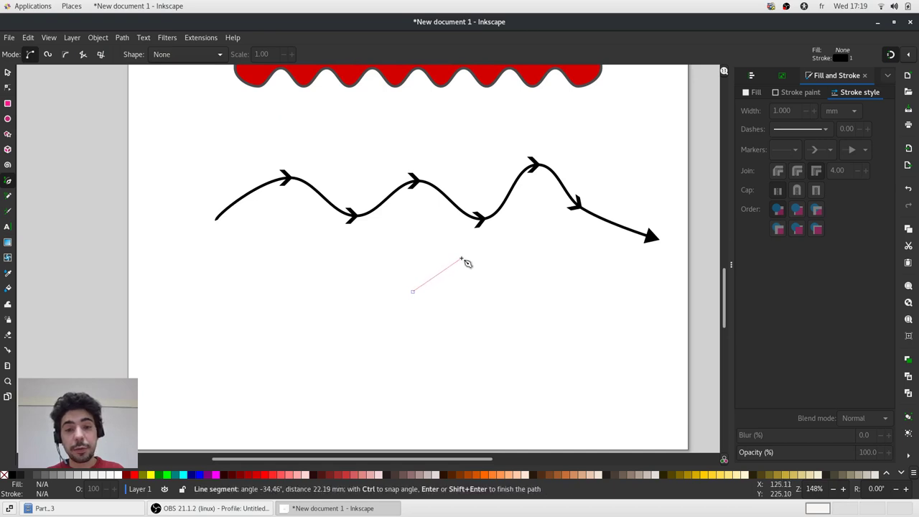
pyautogui.click(461, 259)
pyautogui.click(509, 297)
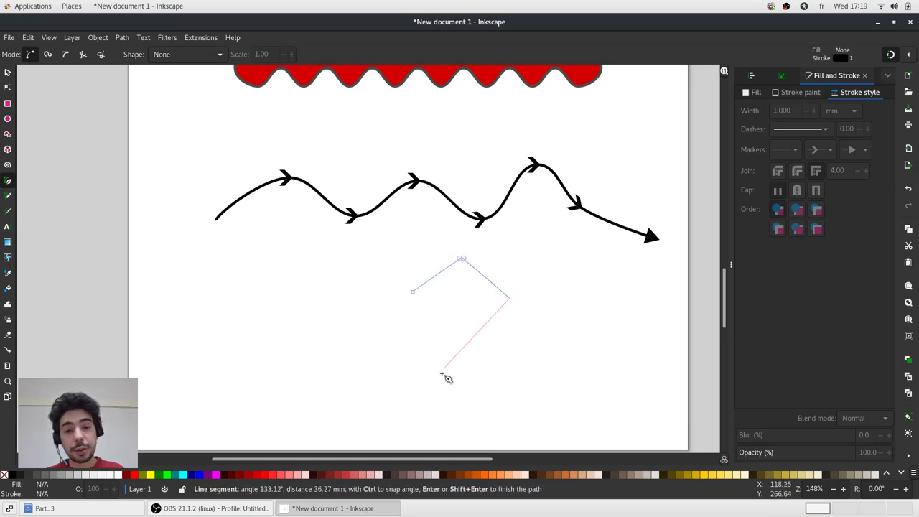
pyautogui.click(418, 410)
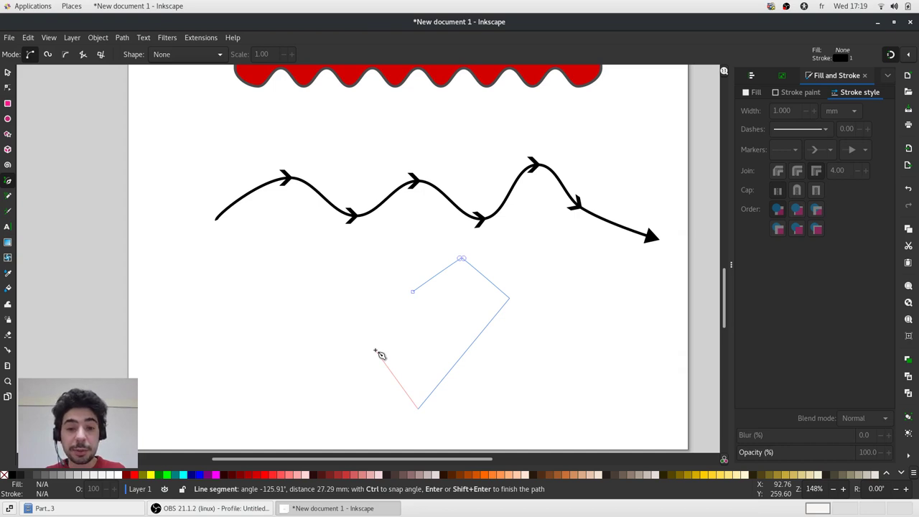
pyautogui.press('BackSpace')
pyautogui.press('BackSpace')
pyautogui.press('BackSpace')
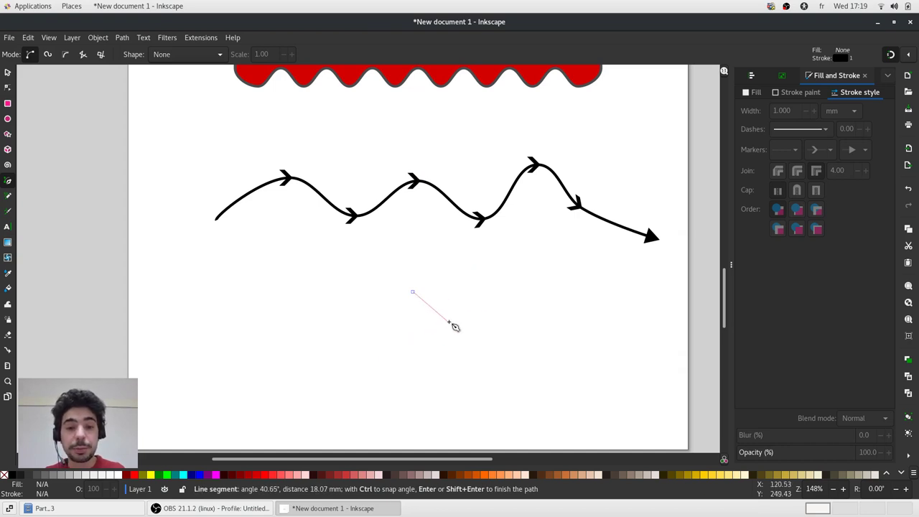
pyautogui.click(460, 262)
pyautogui.click(505, 302)
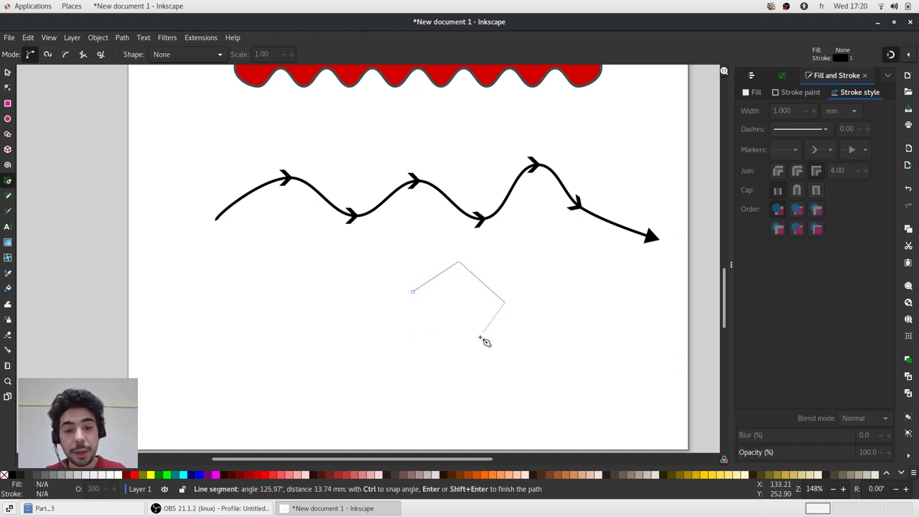
pyautogui.click(432, 406)
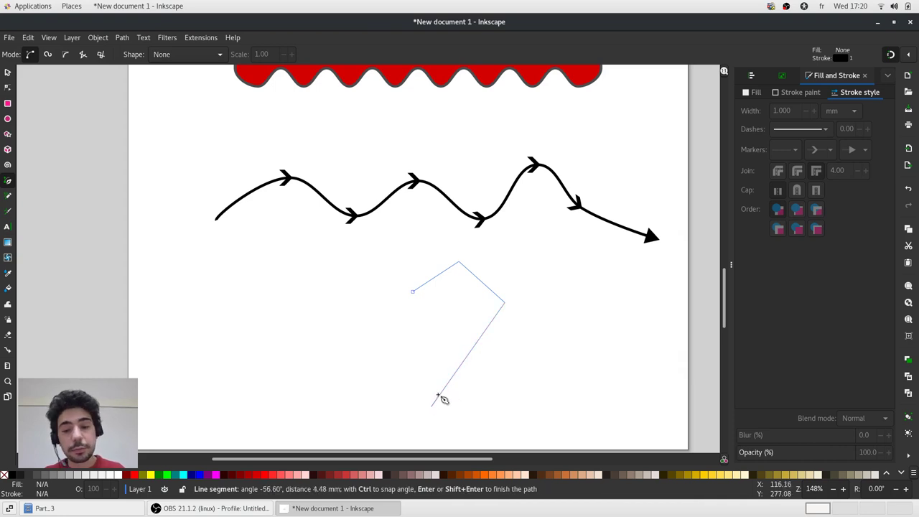
pyautogui.click(433, 407)
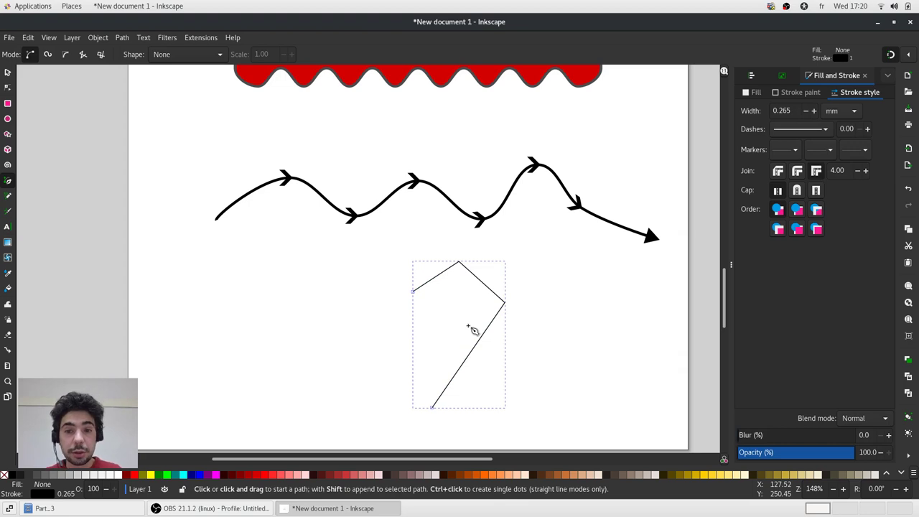
# Align the outline's bottom tip node vertically under its start node.
pyautogui.press('n')
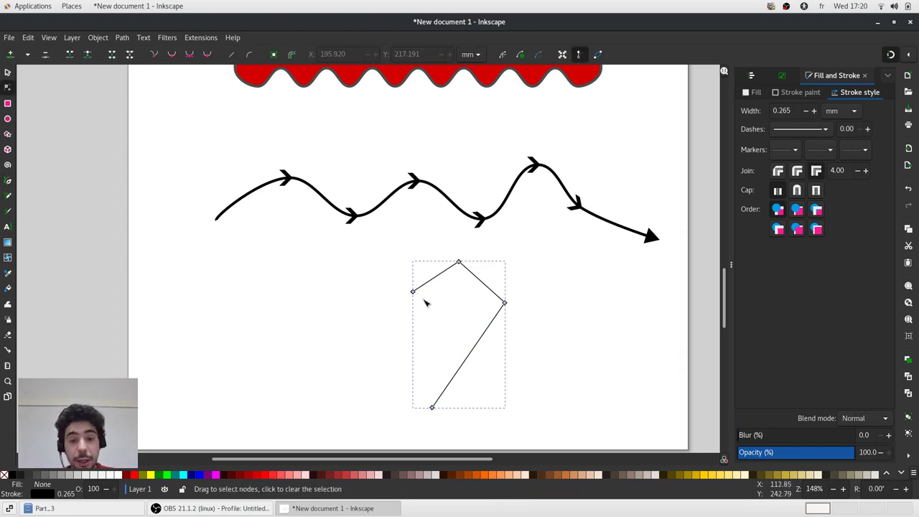
pyautogui.keyDown('ctrl'); pyautogui.scroll(-1, 424, 302); pyautogui.keyUp('ctrl')
pyautogui.keyDown('ctrl'); pyautogui.scroll(1, 413, 309); pyautogui.keyUp('ctrl')
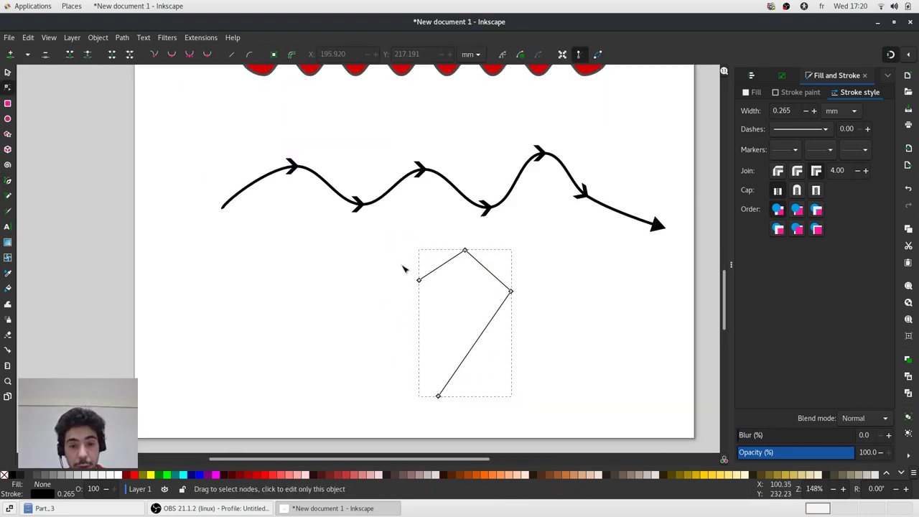
pyautogui.moveTo(401, 265); pyautogui.dragTo(449, 413)
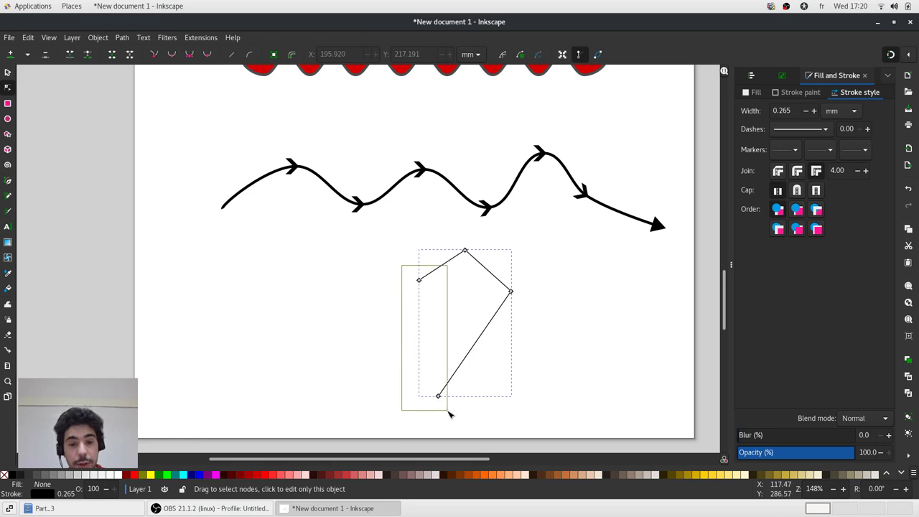
pyautogui.moveTo(449, 413); pyautogui.dragTo(449, 414)
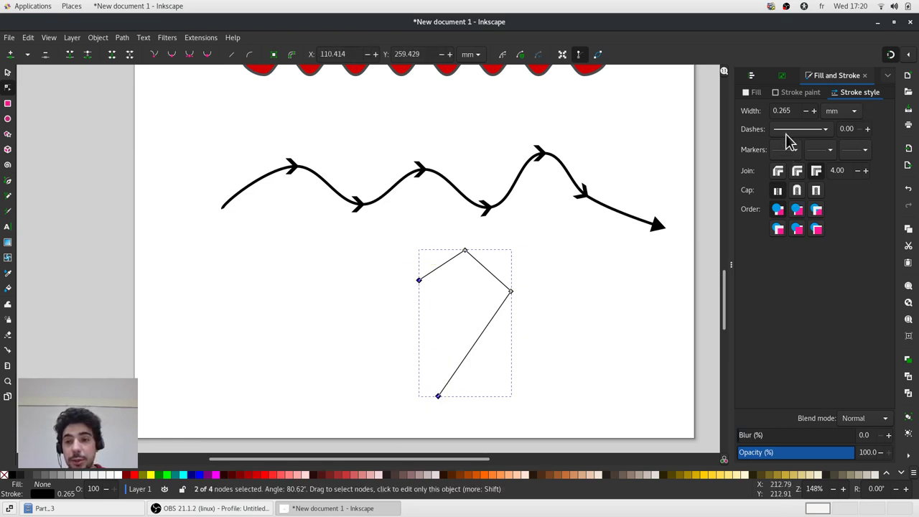
pyautogui.click(751, 75)
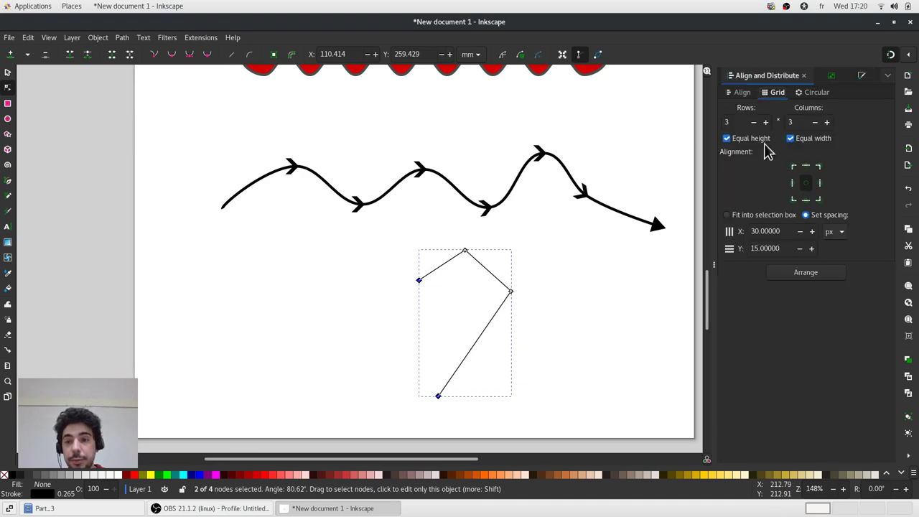
pyautogui.click(742, 92)
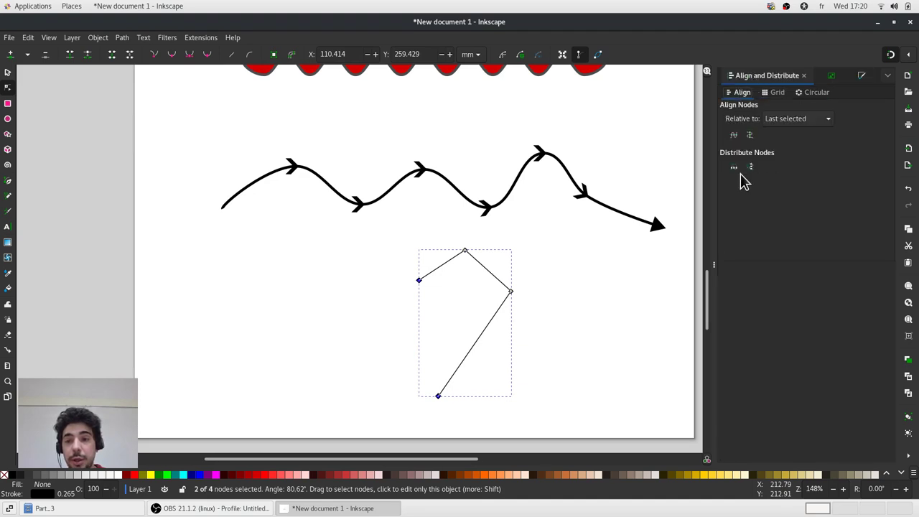
pyautogui.click(751, 136)
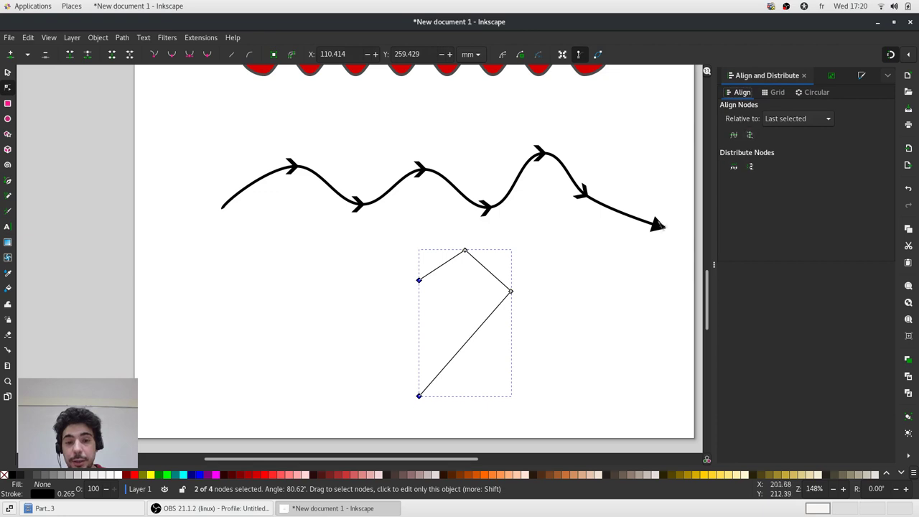
pyautogui.click(550, 296)
pyautogui.keyDown('ctrl'); pyautogui.scroll(-1, 538, 262); pyautogui.keyUp('ctrl')
pyautogui.keyDown('ctrl'); pyautogui.scroll(-1, 539, 258); pyautogui.keyUp('ctrl')
pyautogui.keyDown('ctrl'); pyautogui.scroll(2, 538, 257); pyautogui.keyUp('ctrl')
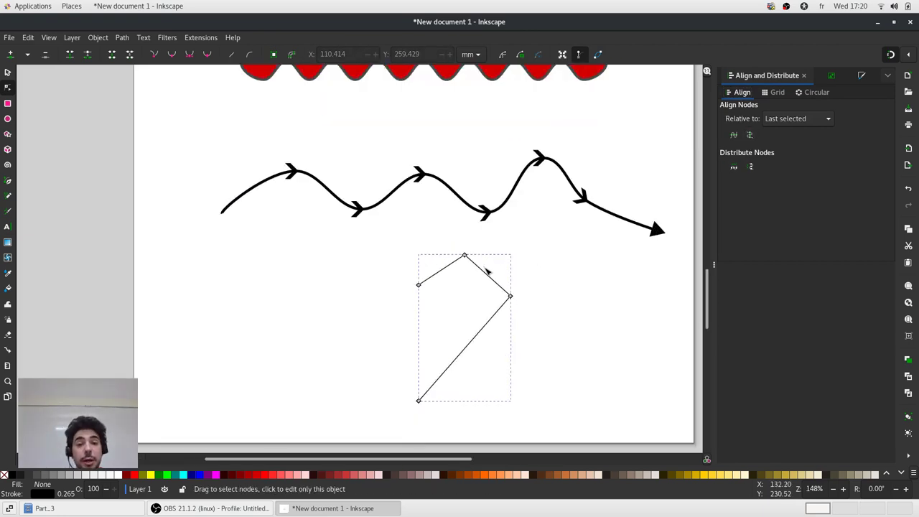
# Smooth the top and right nodes and pull a bottom handle into an S-curve.
pyautogui.keyDown('ctrl'); pyautogui.click(464, 255); pyautogui.keyUp('ctrl')
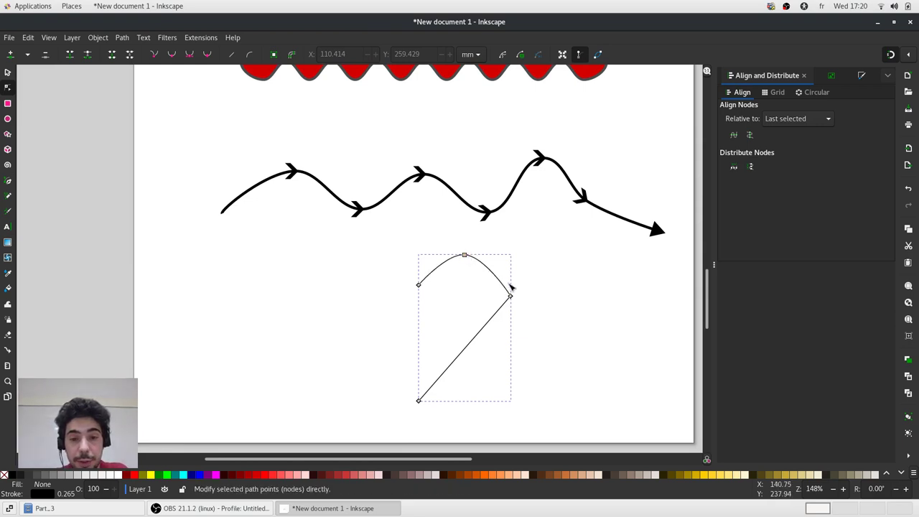
pyautogui.keyDown('ctrl'); pyautogui.click(511, 295); pyautogui.keyUp('ctrl')
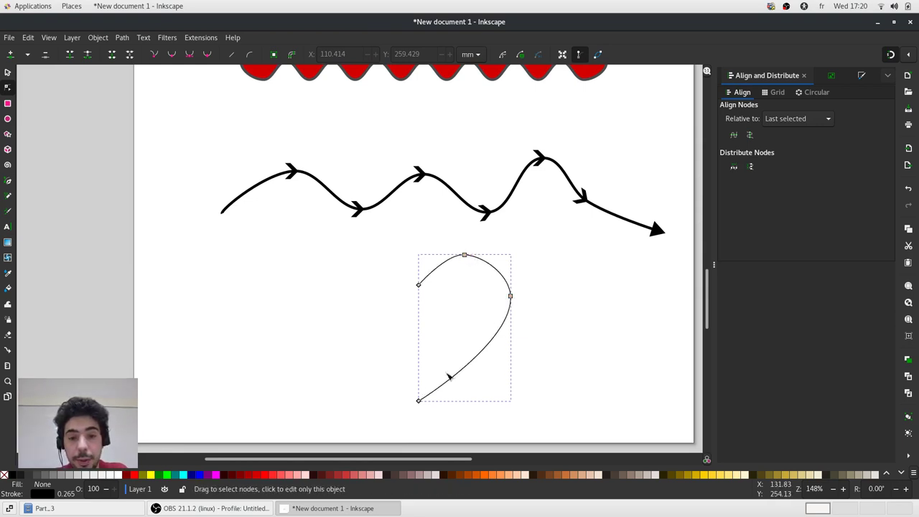
pyautogui.moveTo(419, 400); pyautogui.dragTo(420, 350)
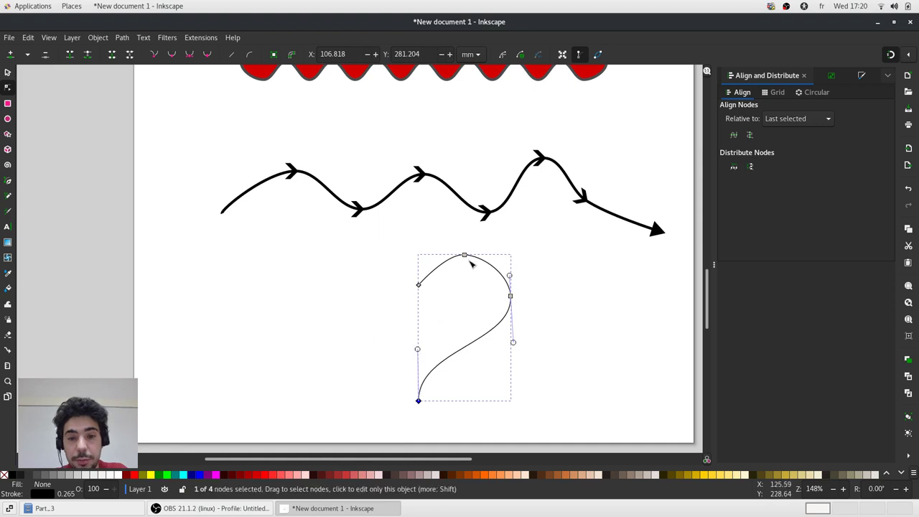
pyautogui.moveTo(467, 257); pyautogui.dragTo(471, 260)
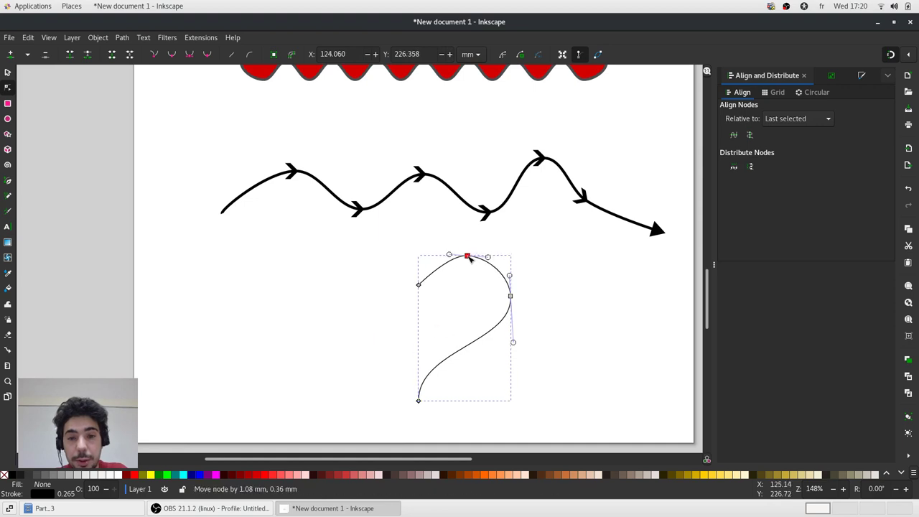
pyautogui.click(304, 238)
pyautogui.press('s')
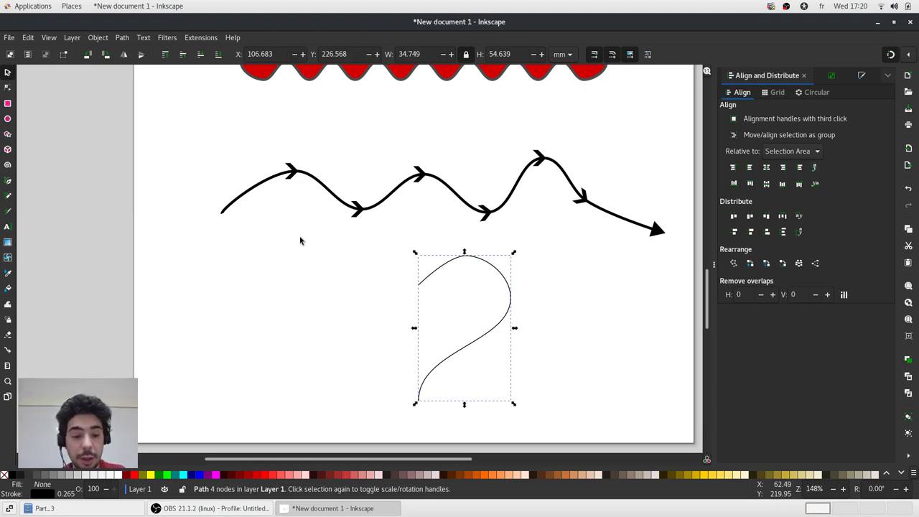
# Duplicate the half-heart curve, flip it horizontally and move it left to meet the original.
pyautogui.press('ctrl')
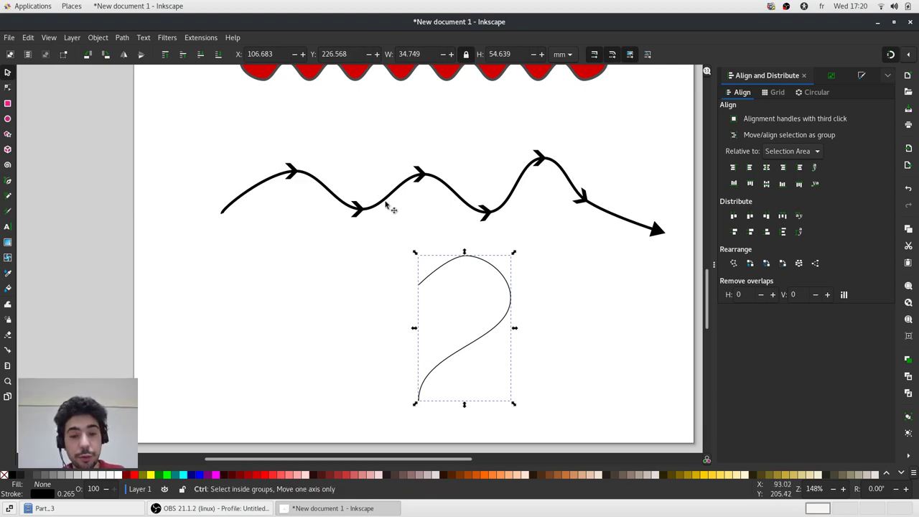
pyautogui.hotkey('ctrl', 'd')
pyautogui.click(125, 56)
pyautogui.moveTo(426, 308); pyautogui.dragTo(331, 321)
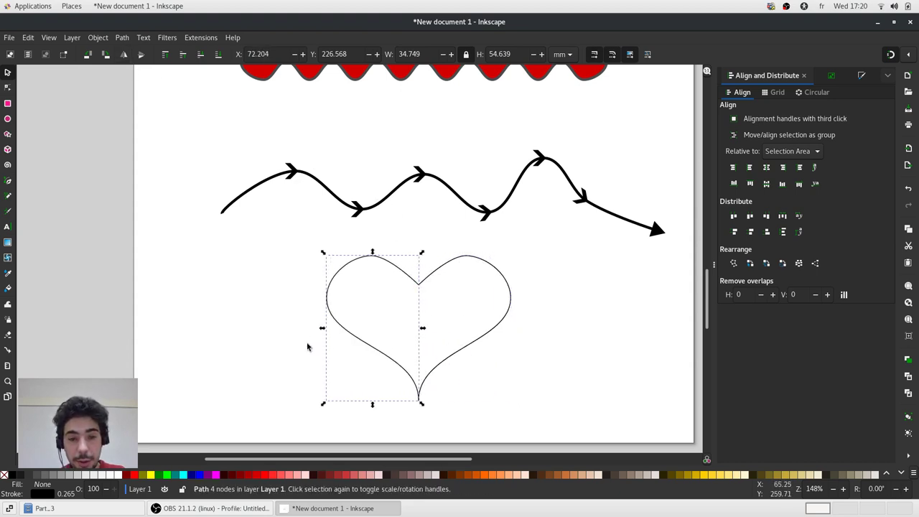
pyautogui.click(328, 343)
# Combine both heart halves into a single 8-node path.
pyautogui.keyDown('ctrl'); pyautogui.scroll(1, 413, 296); pyautogui.keyUp('ctrl')
pyautogui.click(424, 276)
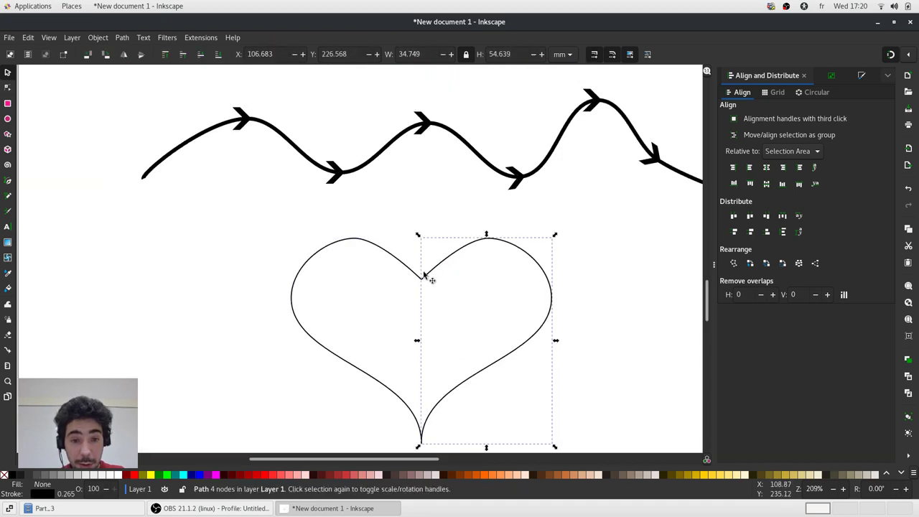
pyautogui.keyDown('shift'); pyautogui.click(402, 266); pyautogui.keyUp('shift')
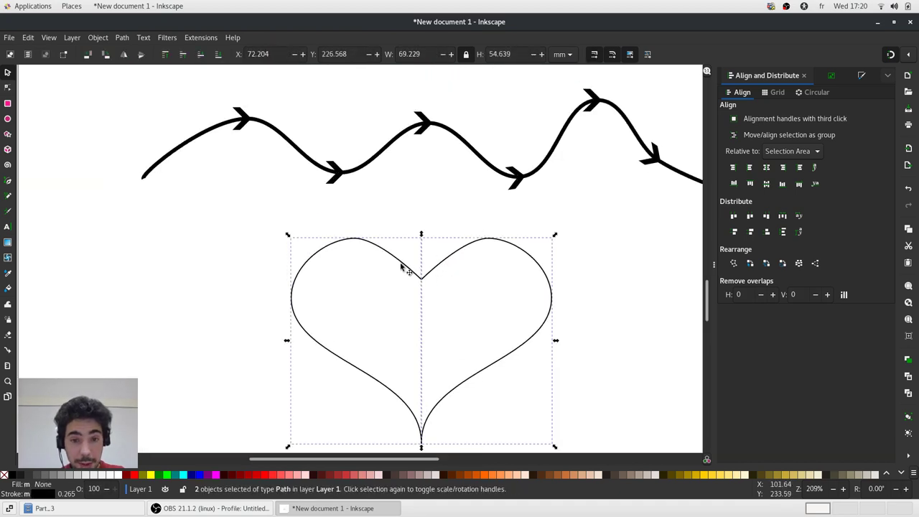
pyautogui.click(122, 39)
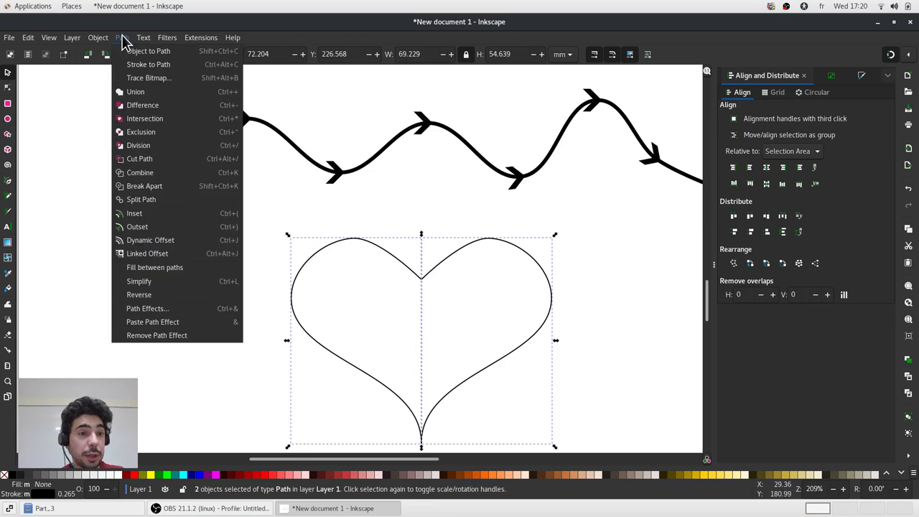
pyautogui.click(149, 180)
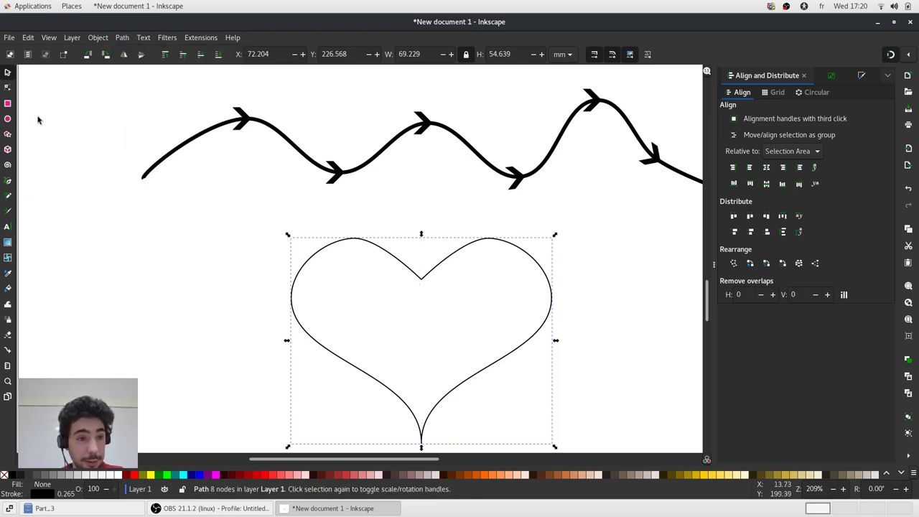
# Join the heart's two notch nodes, then its two bottom-tip nodes, into single nodes.
pyautogui.click(8, 88)
pyautogui.scroll(1, 444, 307)
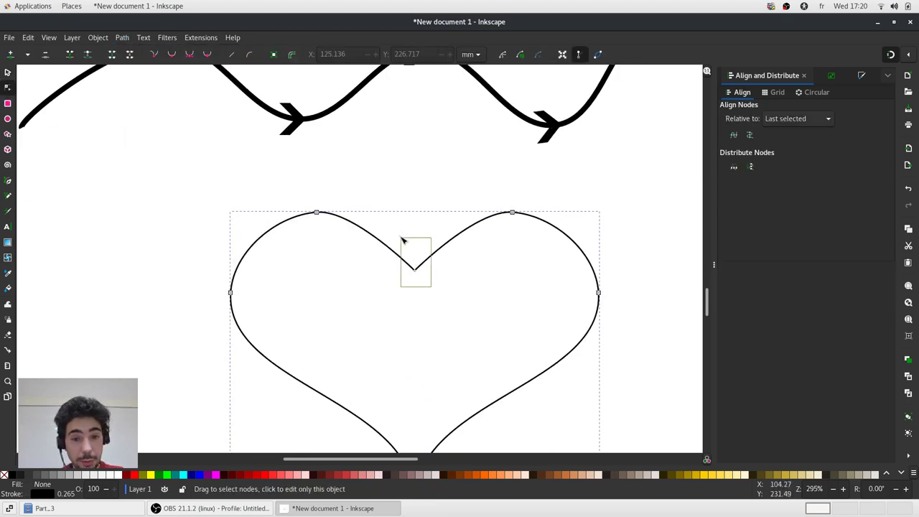
pyautogui.moveTo(431, 287); pyautogui.dragTo(403, 236)
pyautogui.click(70, 54)
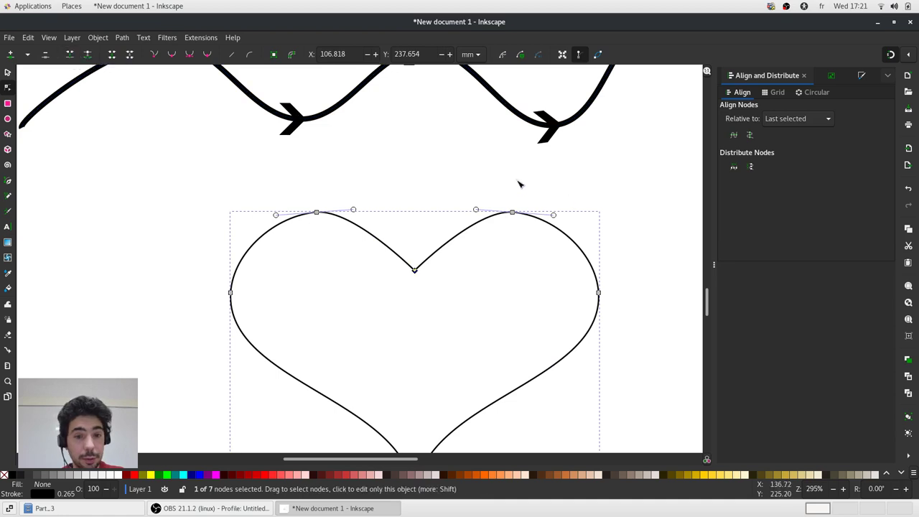
pyautogui.scroll(-3, 467, 162)
pyautogui.scroll(3, 460, 281)
pyautogui.moveTo(464, 304); pyautogui.dragTo(422, 262)
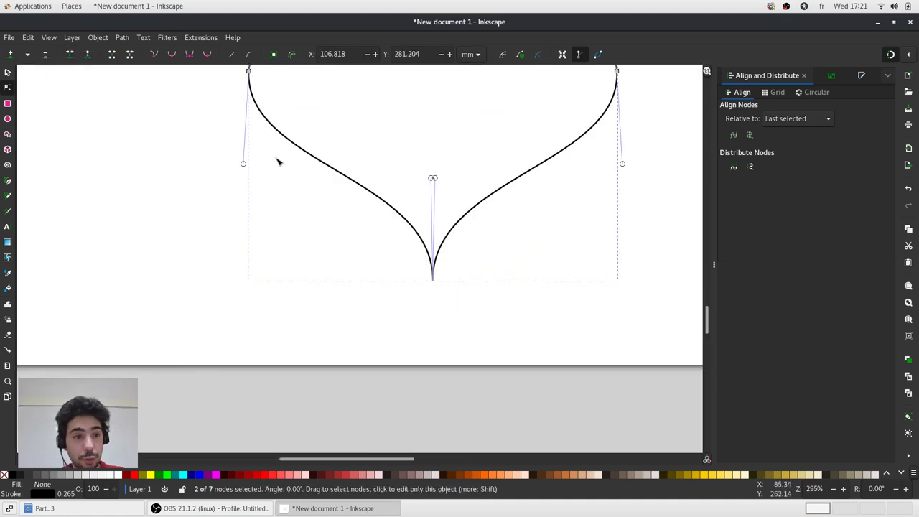
pyautogui.click(72, 54)
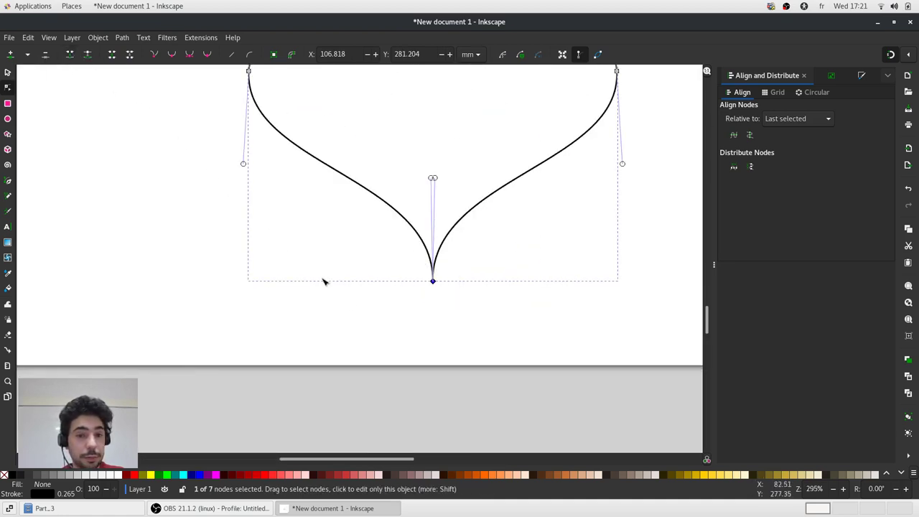
pyautogui.click(364, 314)
pyautogui.scroll(-3, 401, 313)
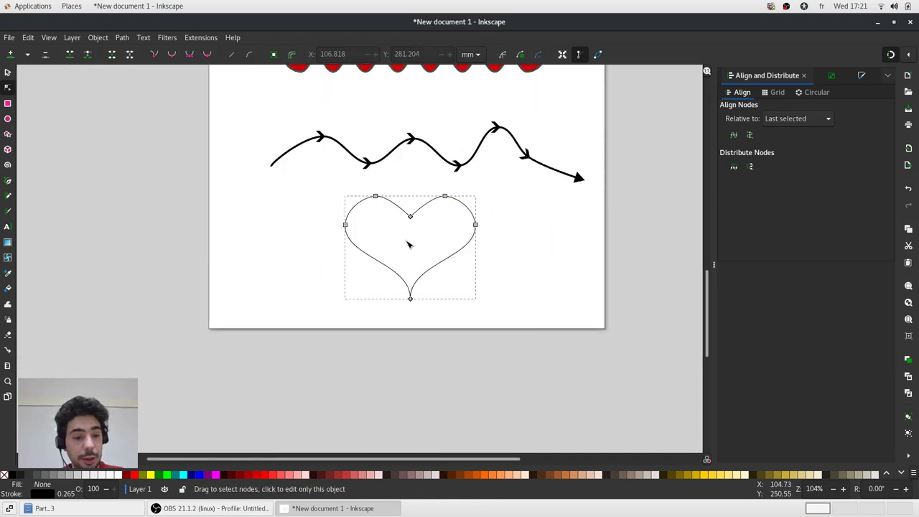
# Fill the heart outline with red.
pyautogui.press('s')
pyautogui.press('Escape')
pyautogui.scroll(2, 484, 213)
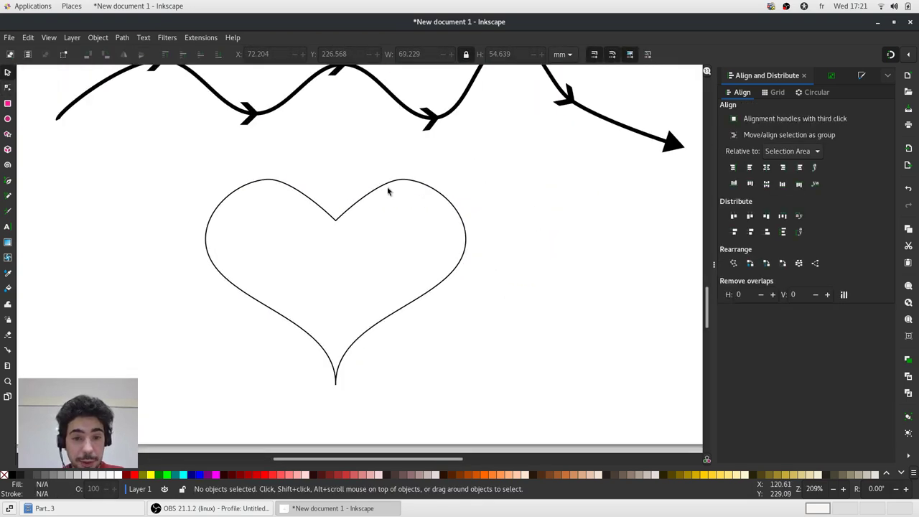
pyautogui.click(388, 188)
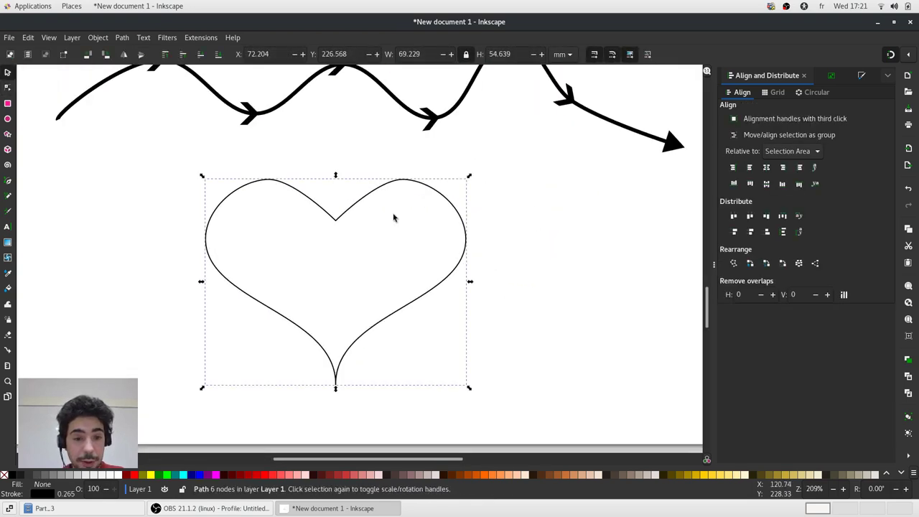
pyautogui.click(273, 475)
pyautogui.click(501, 308)
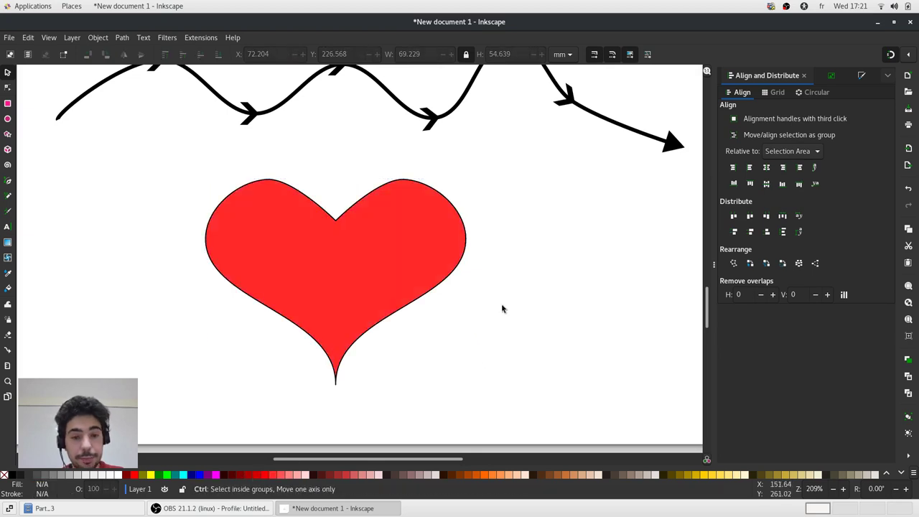
pyautogui.scroll(-2, 495, 302)
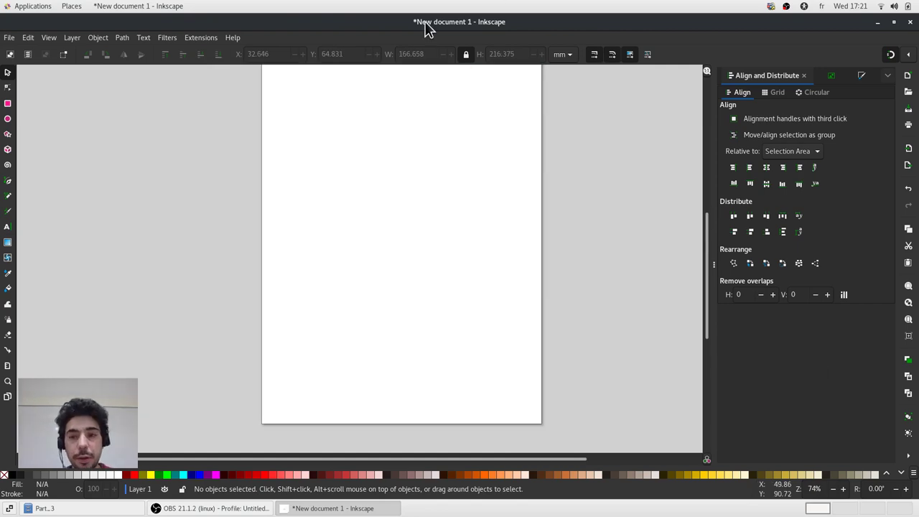
# Drag 12_curves.png from the file manager onto the empty Inkscape page.
pyautogui.press('5')
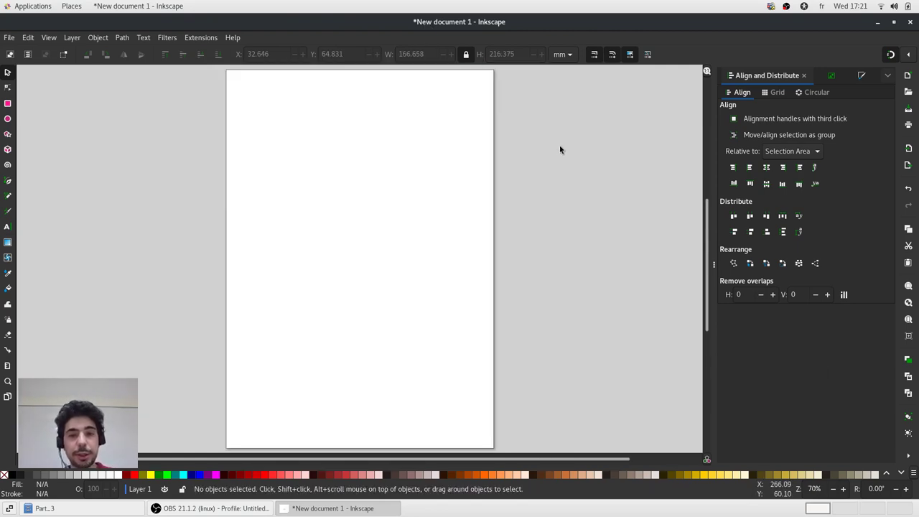
pyautogui.hotkey('alt', 'Tab')
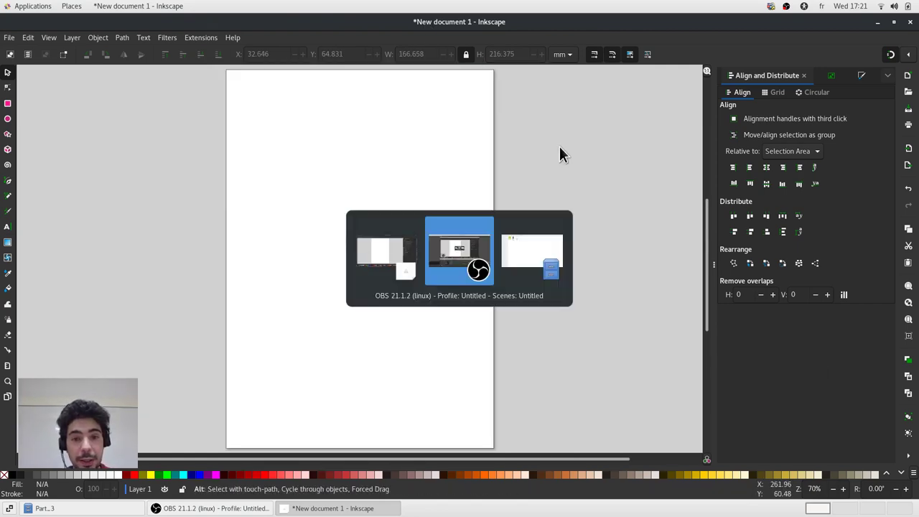
pyautogui.hotkey('alt', 'Tab')
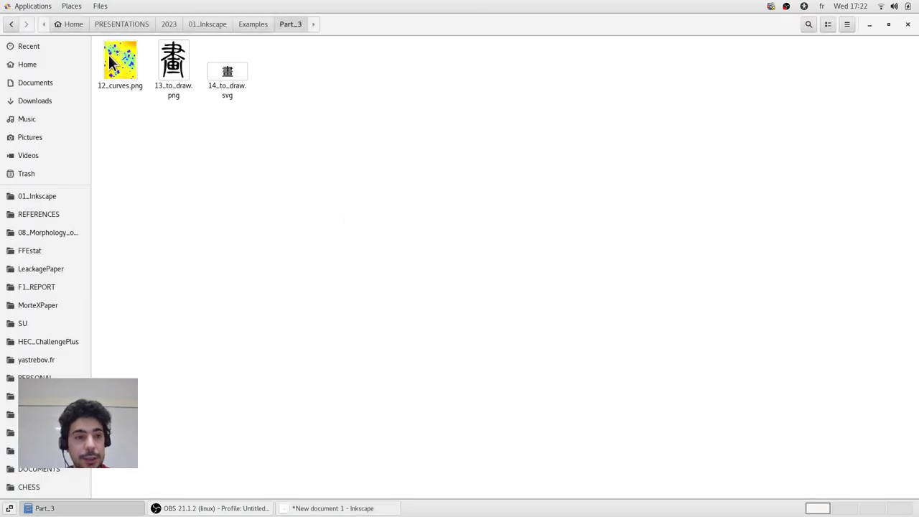
pyautogui.moveTo(111, 61); pyautogui.dragTo(413, 220)
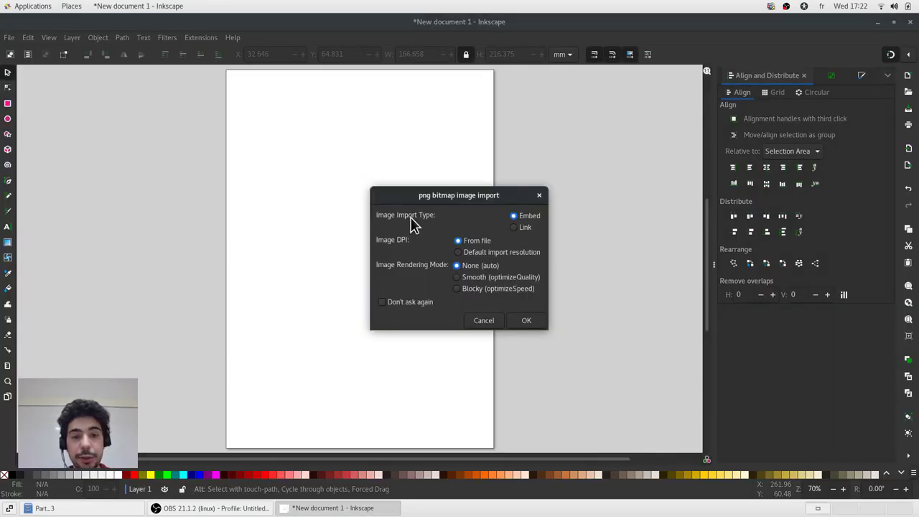
# Embed the imported 12_curves.png and line it up with the page.
pyautogui.click(529, 321)
pyautogui.scroll(-2, 471, 225)
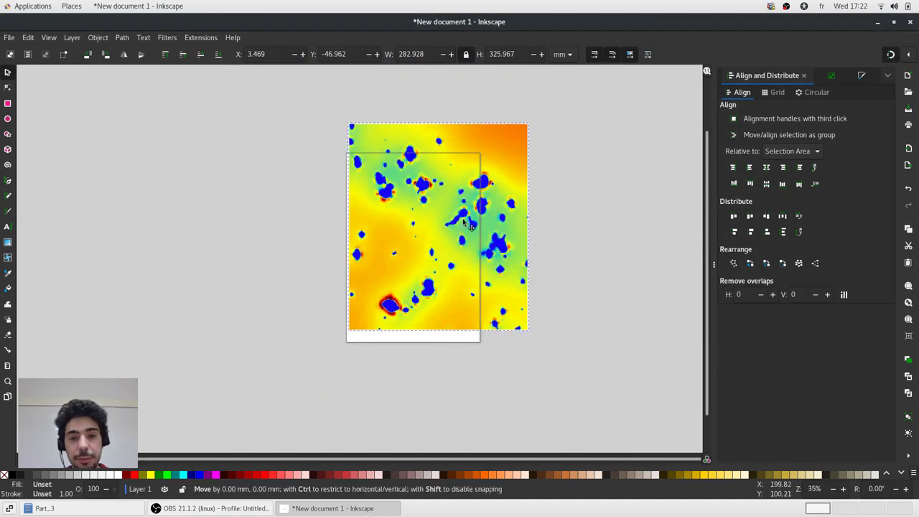
pyautogui.moveTo(471, 224); pyautogui.dragTo(438, 235)
# Resize the page to the 282.928 × 325.967 mm image and fit it in view.
pyautogui.hotkey('ctrl', 'shift', 'd')
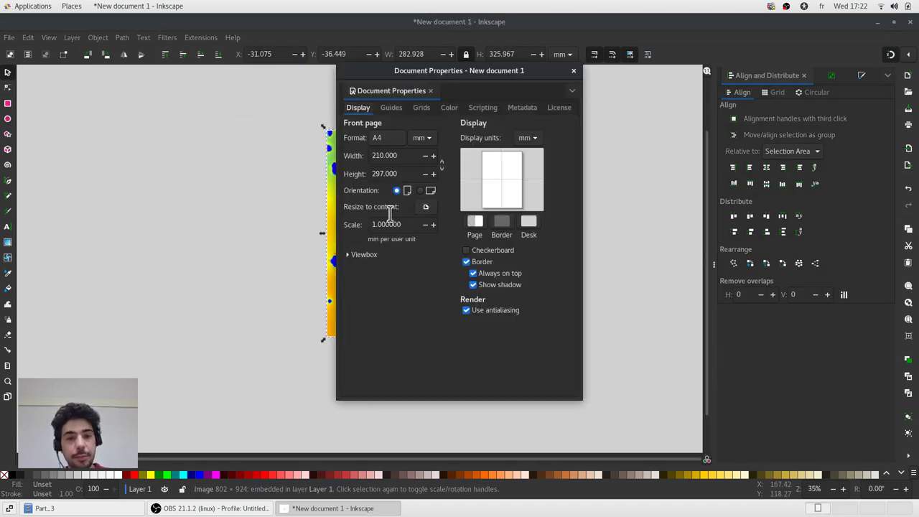
pyautogui.click(426, 207)
pyautogui.click(574, 70)
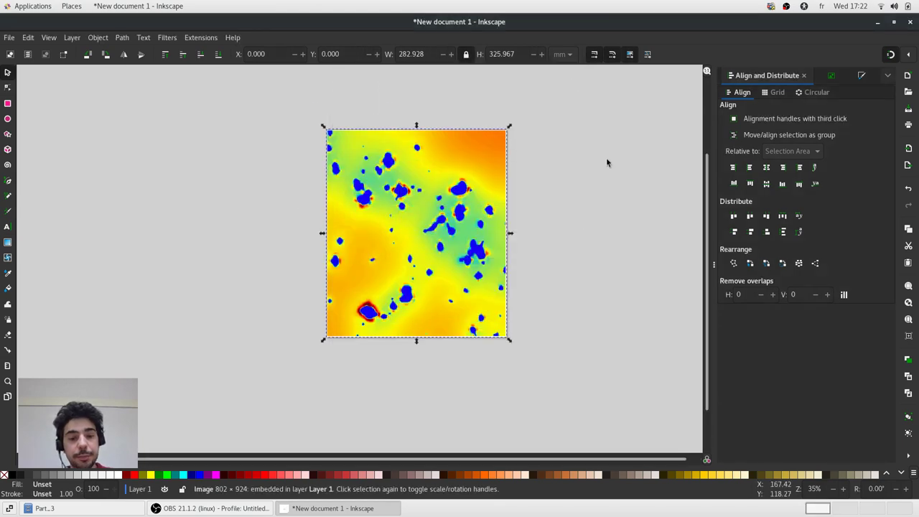
pyautogui.press('5')
pyautogui.click(572, 176)
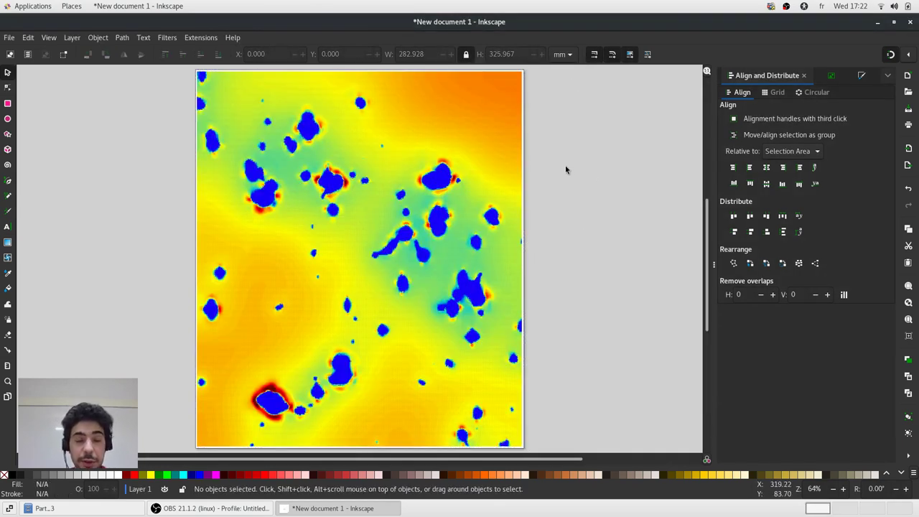
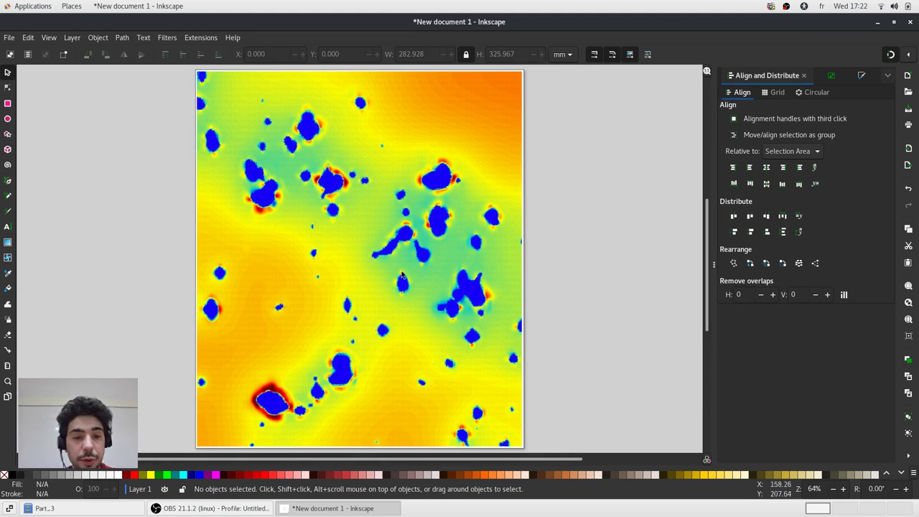
# Trace the heat-map image as a Multicolor trace by Colors with 3 scans.
pyautogui.click(485, 161)
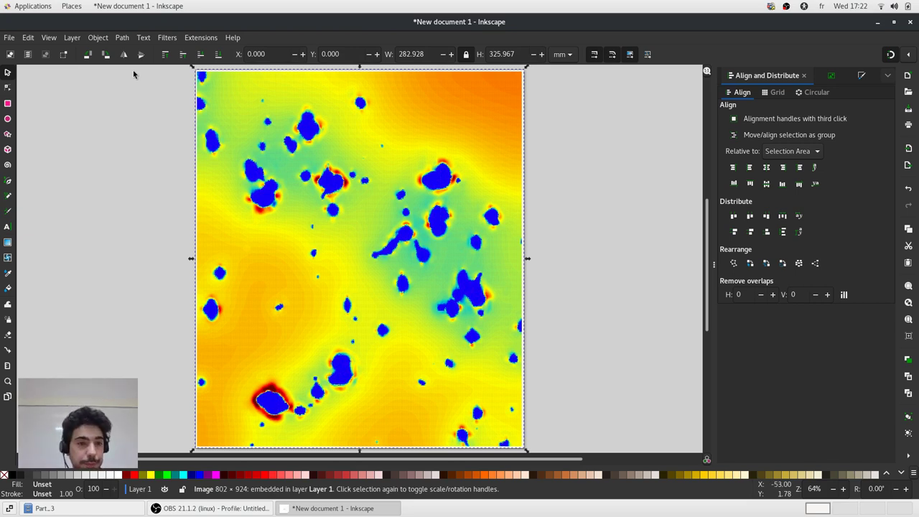
pyautogui.click(122, 37)
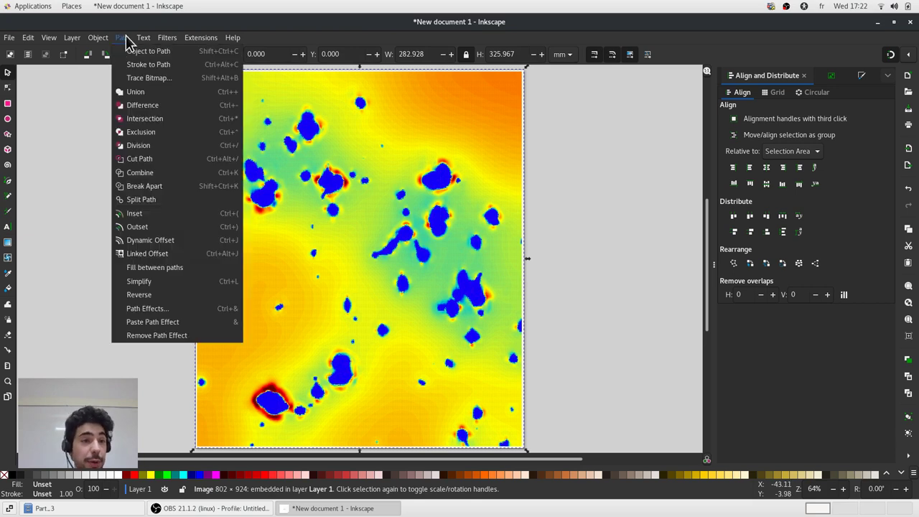
pyautogui.click(142, 79)
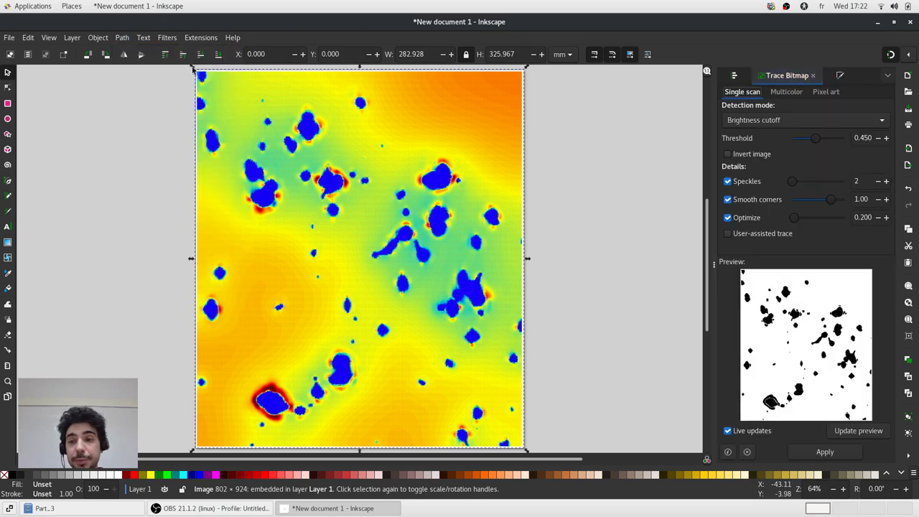
pyautogui.click(788, 92)
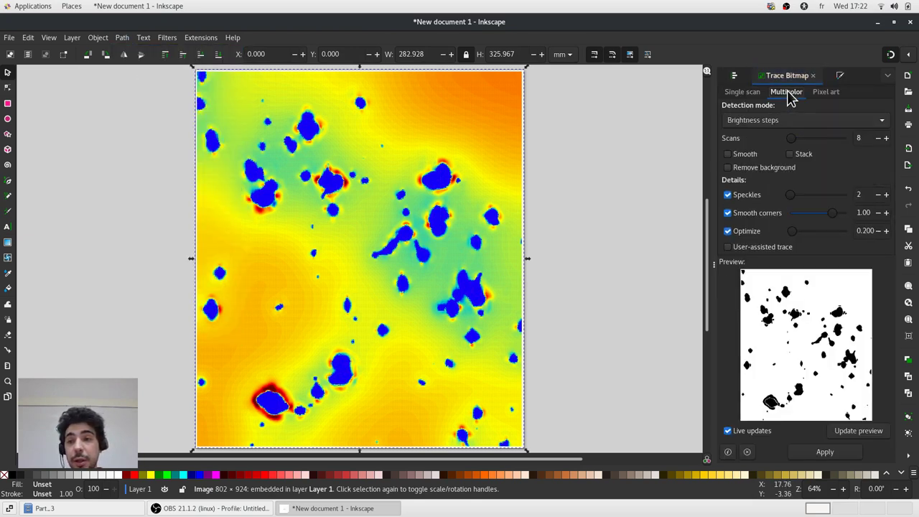
pyautogui.click(796, 121)
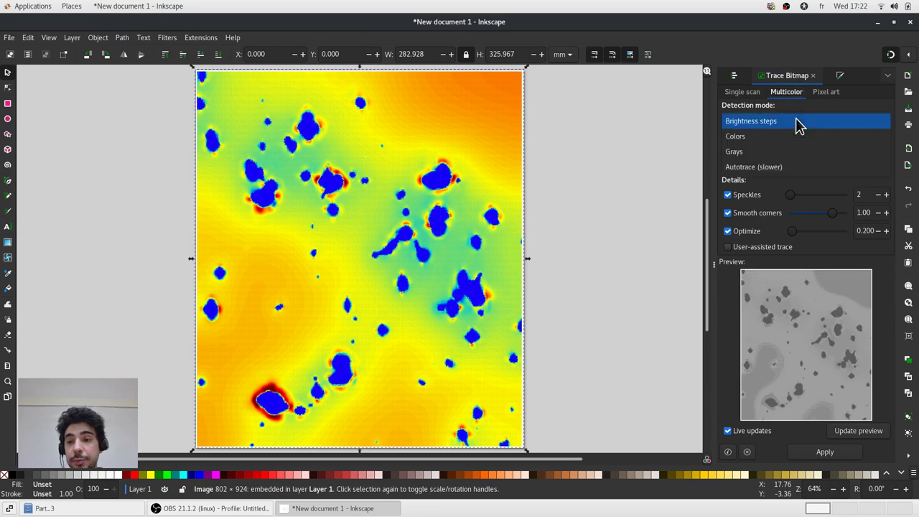
pyautogui.click(790, 143)
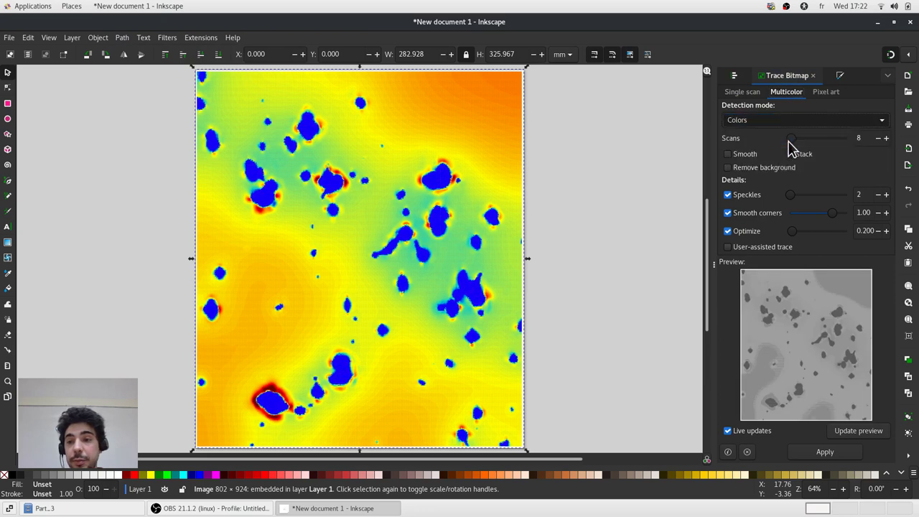
pyautogui.click(879, 138)
pyautogui.click(879, 138)
pyautogui.click(878, 138)
pyautogui.click(878, 139)
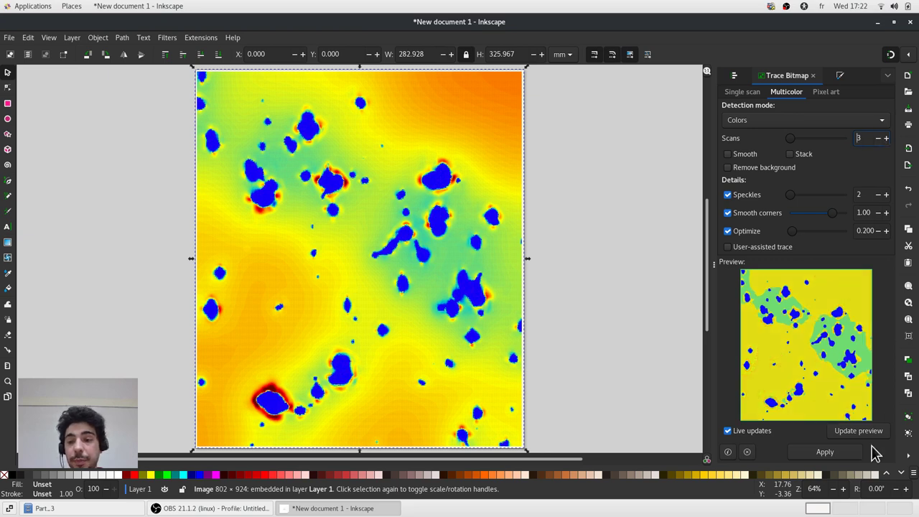
pyautogui.click(841, 453)
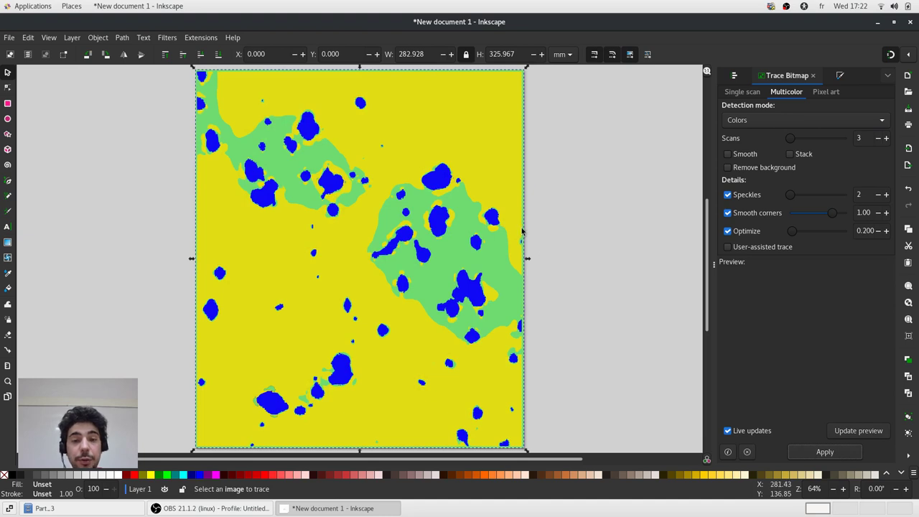
# Select the traced colour layers and ungroup them.
pyautogui.click(543, 207)
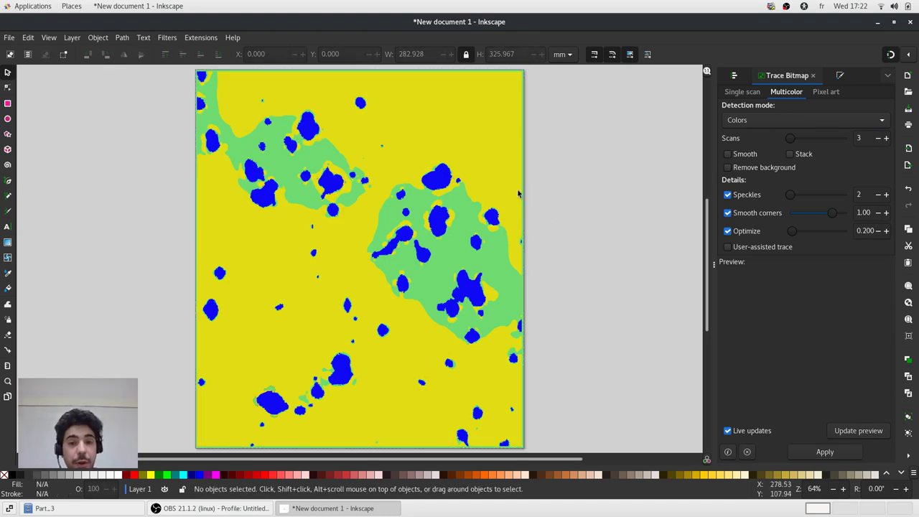
pyautogui.click(433, 136)
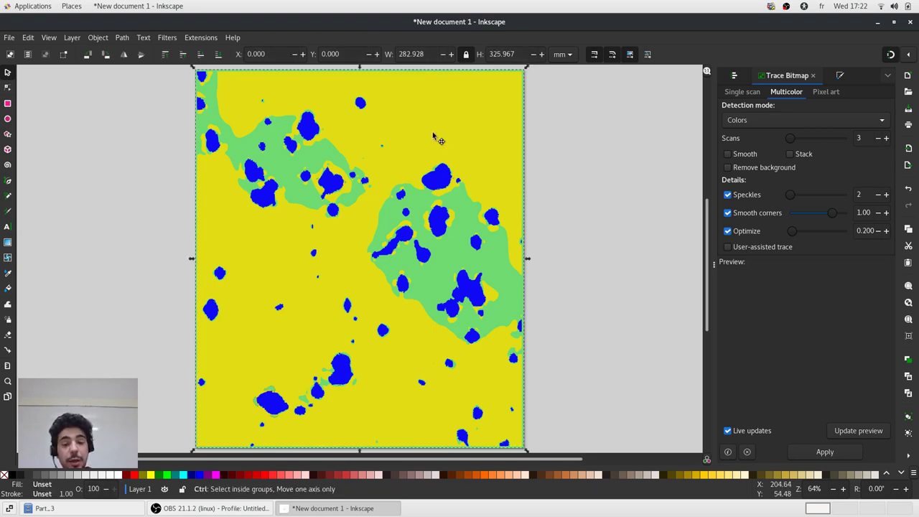
pyautogui.hotkey('ctrl', 'shift', 'g')
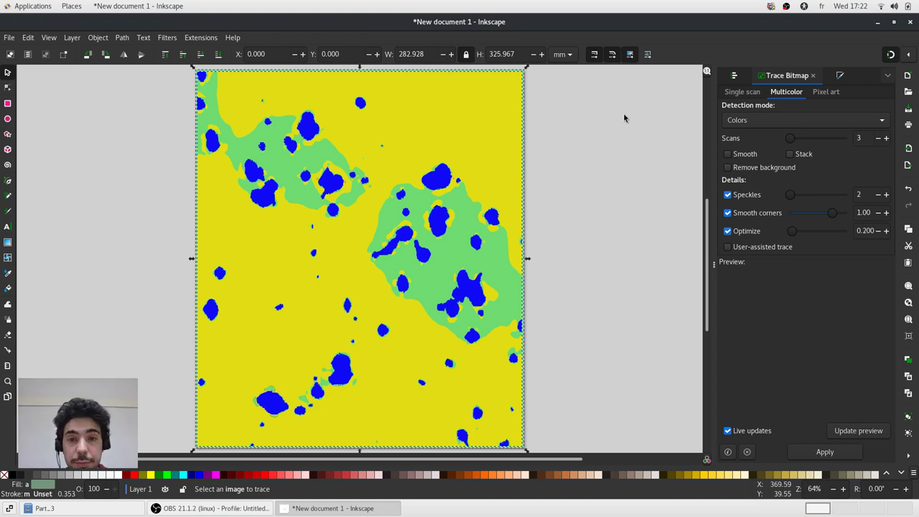
# Delete the yellow and green traced layers, leaving the blue blob path selected.
pyautogui.click(624, 118)
pyautogui.click(511, 105)
pyautogui.press('Delete')
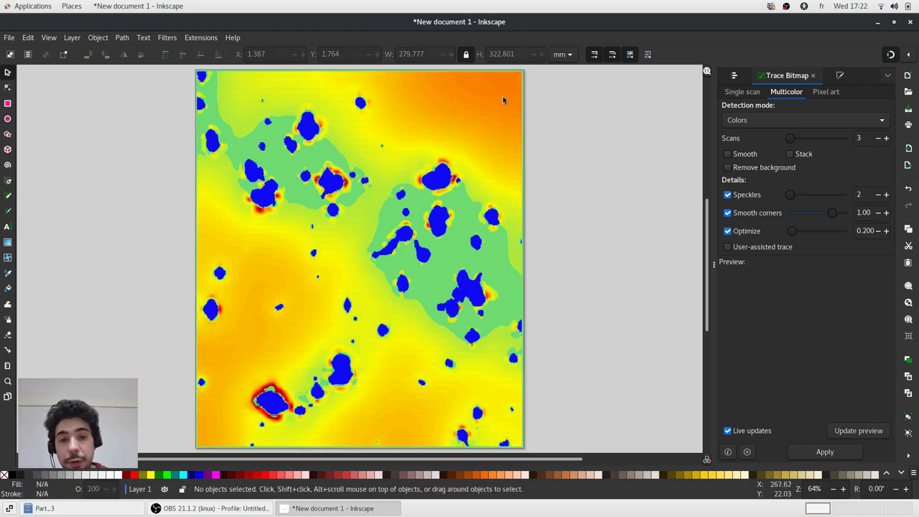
pyautogui.click(471, 216)
pyautogui.press('Delete')
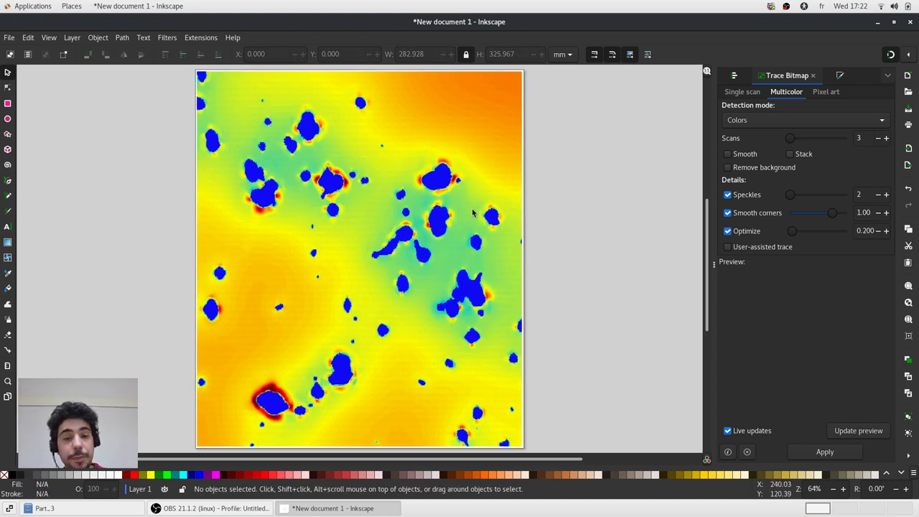
pyautogui.click(440, 220)
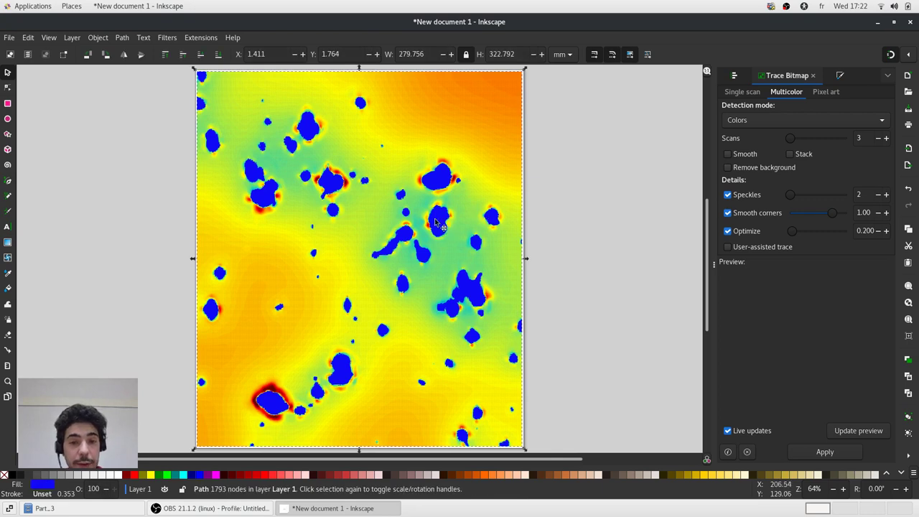
# Set a black stroke on the blue blob path from the palette.
pyautogui.moveTo(436, 223); pyautogui.dragTo(563, 195)
pyautogui.hotkey('ctrl', 'z')
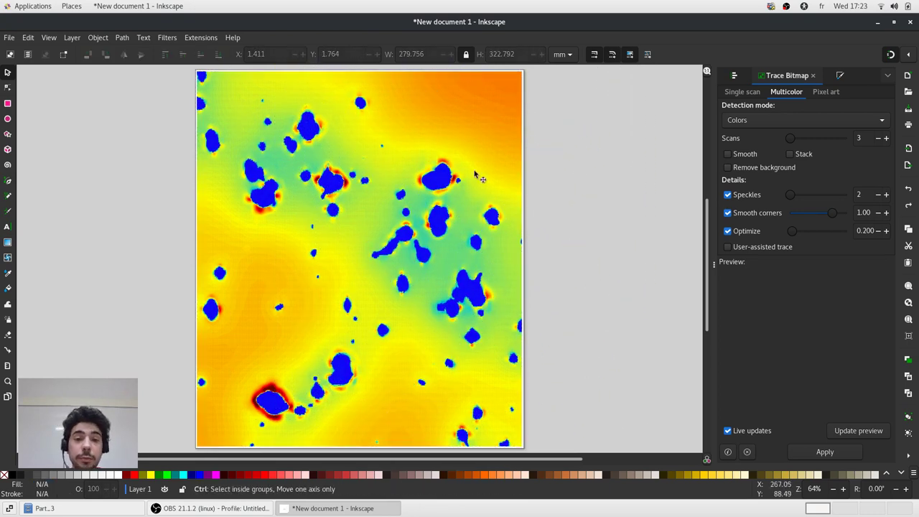
pyautogui.scroll(2, 440, 180)
pyautogui.scroll(1, 440, 180)
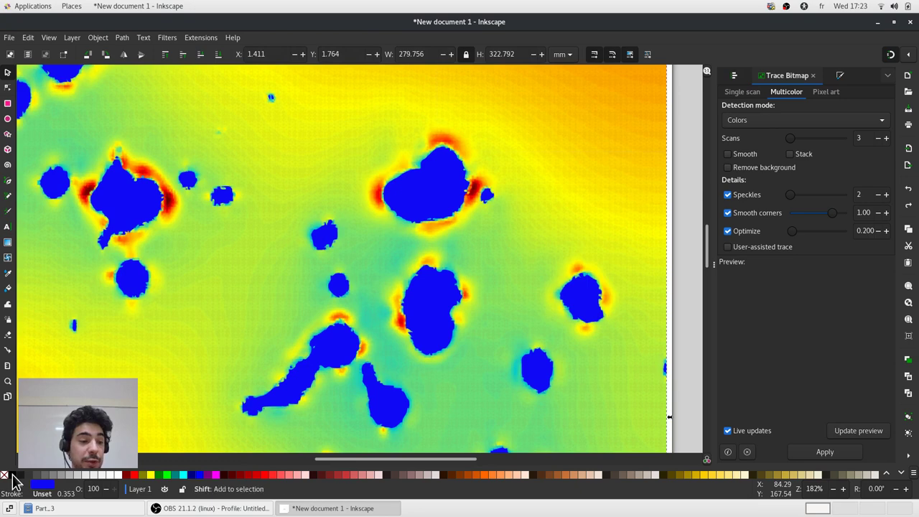
pyautogui.keyDown('shift'); pyautogui.click(13, 475); pyautogui.keyUp('shift')
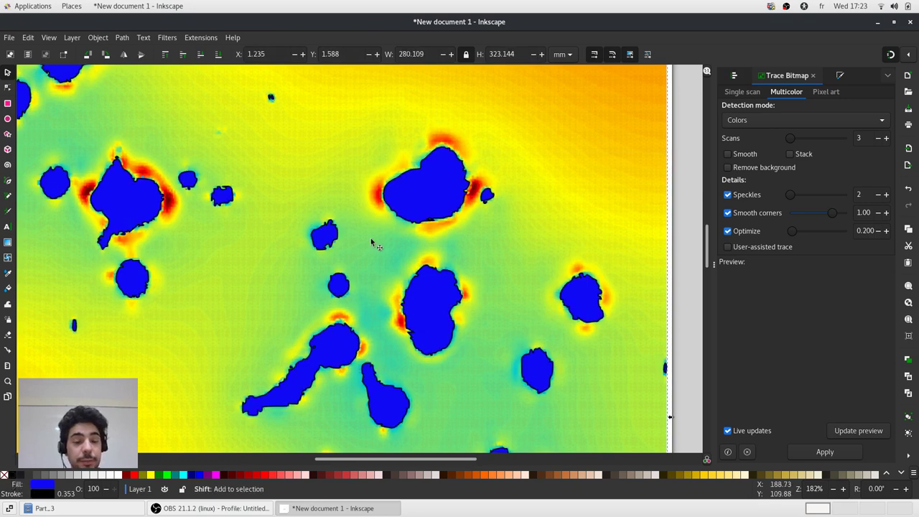
# Zoom in to inspect the outlined edges, then reselect the blue blob path.
pyautogui.keyDown('ctrl'); pyautogui.scroll(-2, 372, 241); pyautogui.keyUp('ctrl')
pyautogui.click(568, 150)
pyautogui.keyDown('ctrl'); pyautogui.scroll(2, 292, 228); pyautogui.keyUp('ctrl')
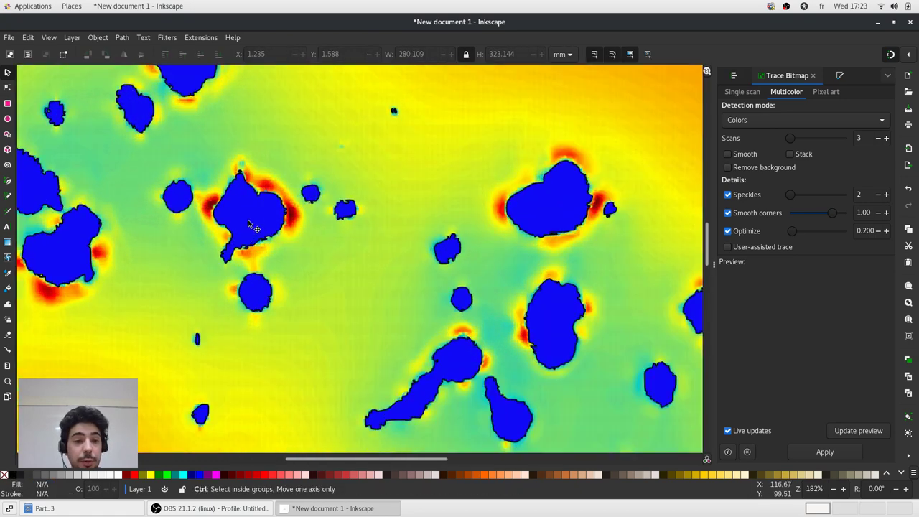
pyautogui.keyDown('ctrl'); pyautogui.scroll(2, 293, 228); pyautogui.keyUp('ctrl')
pyautogui.keyDown('ctrl'); pyautogui.scroll(2, 292, 229); pyautogui.keyUp('ctrl')
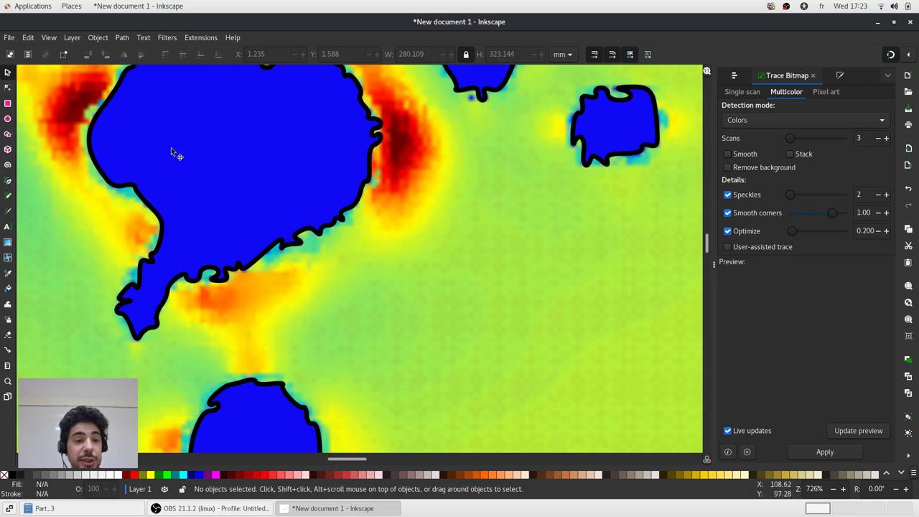
pyautogui.keyDown('ctrl'); pyautogui.scroll(-2, 405, 233); pyautogui.keyUp('ctrl')
pyautogui.keyDown('ctrl'); pyautogui.scroll(2, 330, 117); pyautogui.keyUp('ctrl')
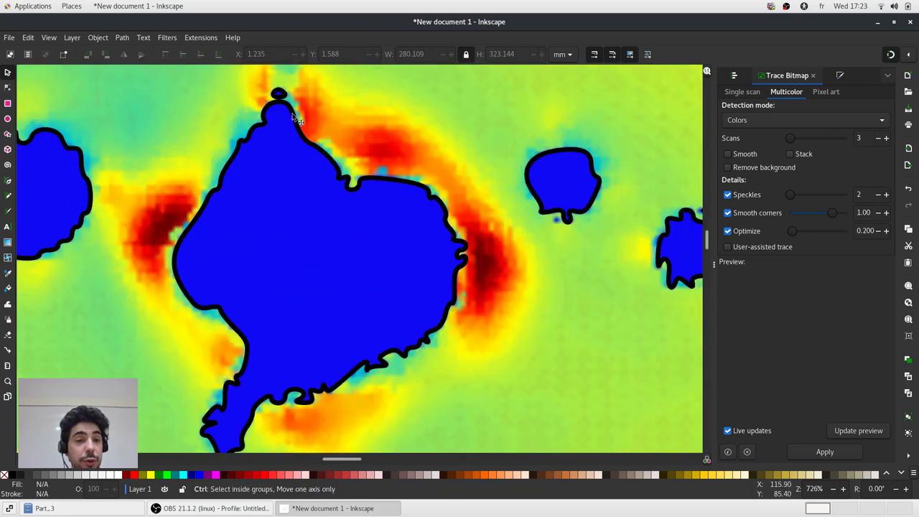
pyautogui.keyDown('ctrl'); pyautogui.scroll(2, 287, 115); pyautogui.keyUp('ctrl')
pyautogui.keyDown('ctrl'); pyautogui.scroll(-2, 300, 136); pyautogui.keyUp('ctrl')
pyautogui.keyDown('ctrl'); pyautogui.scroll(-3, 302, 145); pyautogui.keyUp('ctrl')
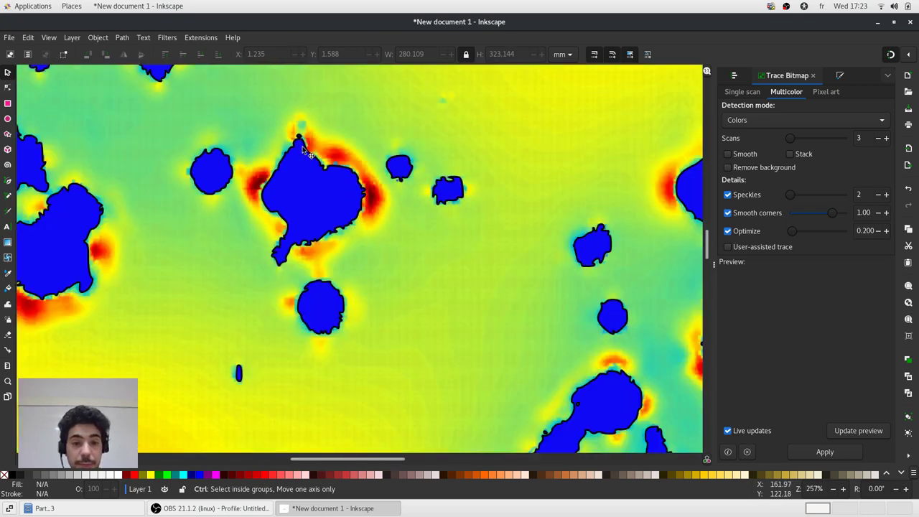
pyautogui.keyDown('ctrl'); pyautogui.scroll(-3, 302, 173); pyautogui.keyUp('ctrl')
pyautogui.keyDown('ctrl'); pyautogui.scroll(3, 144, 187); pyautogui.keyUp('ctrl')
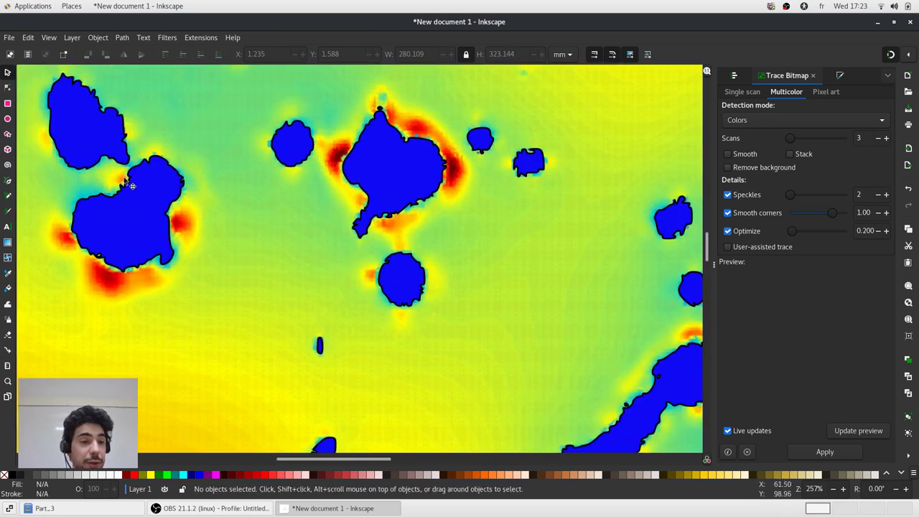
pyautogui.keyDown('ctrl'); pyautogui.scroll(1, 130, 188); pyautogui.keyUp('ctrl')
pyautogui.keyDown('ctrl'); pyautogui.scroll(2, 208, 259); pyautogui.keyUp('ctrl')
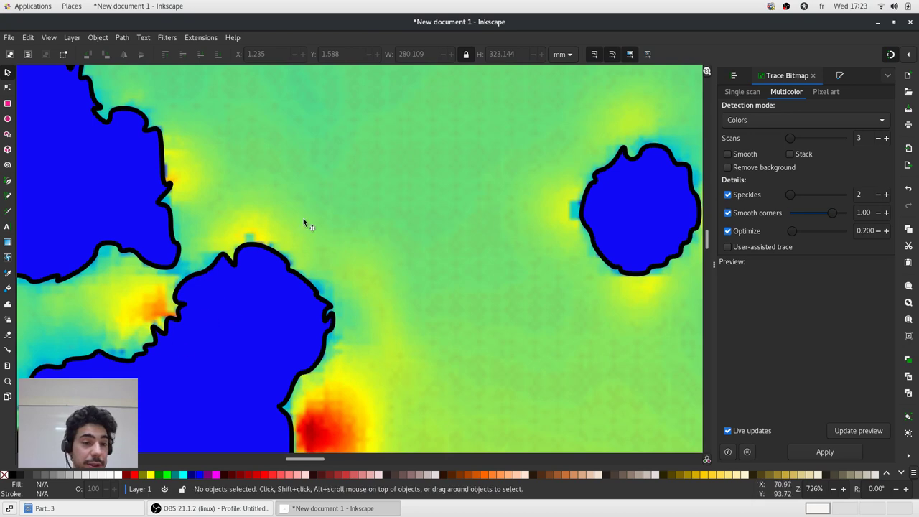
pyautogui.keyDown('ctrl'); pyautogui.scroll(-2, 324, 242); pyautogui.keyUp('ctrl')
pyautogui.keyDown('ctrl'); pyautogui.scroll(-1, 320, 239); pyautogui.keyUp('ctrl')
pyautogui.keyDown('ctrl'); pyautogui.scroll(-1, 316, 237); pyautogui.keyUp('ctrl')
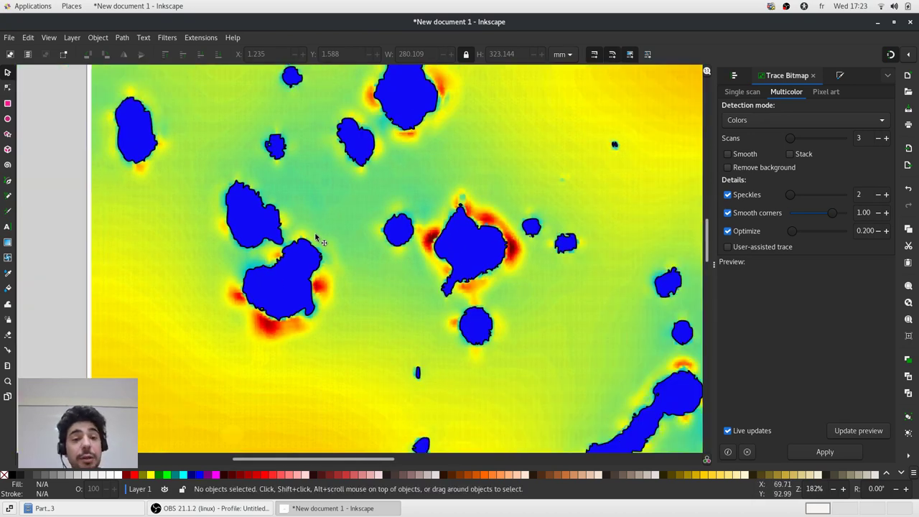
pyautogui.click(264, 216)
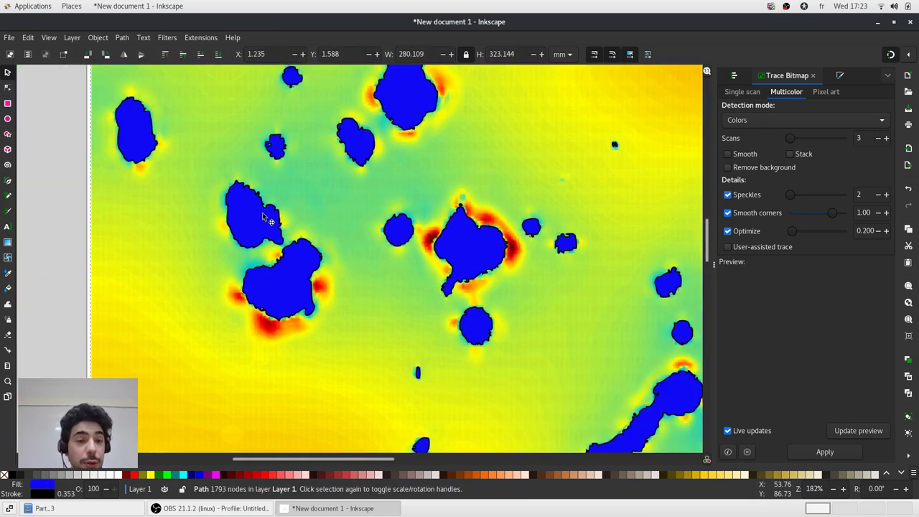
pyautogui.click(122, 38)
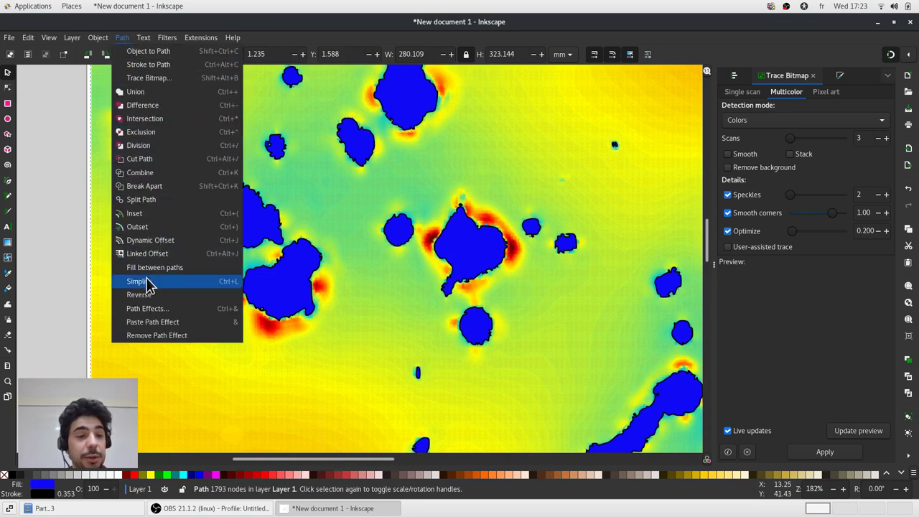
# Apply Simplify to the blue blob path and zoom around to check the smoother outlines.
pyautogui.click(146, 281)
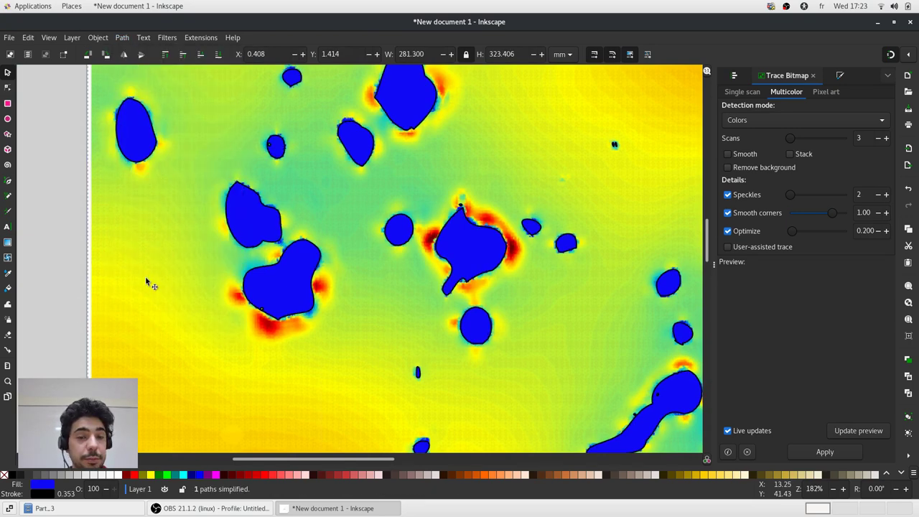
pyautogui.scroll(-1, 298, 180)
pyautogui.scroll(-1, 293, 181)
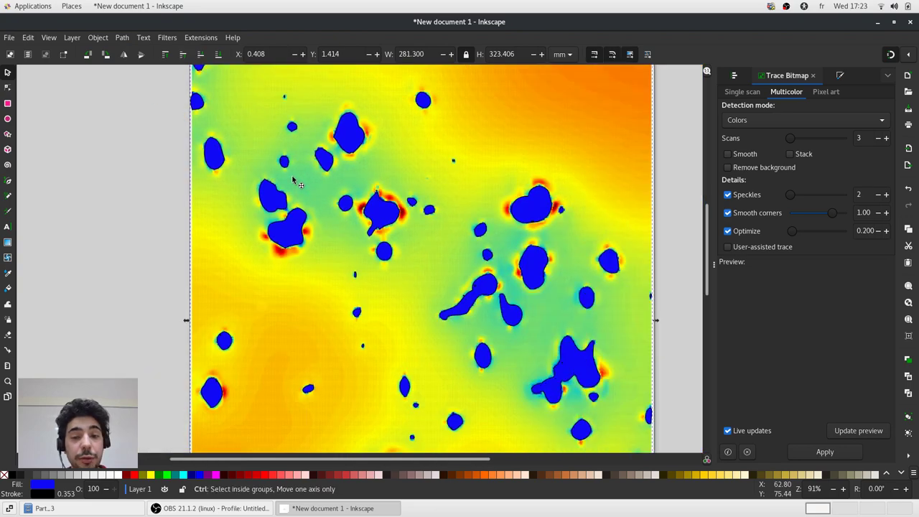
pyautogui.scroll(2, 494, 286)
pyautogui.scroll(1, 496, 296)
pyautogui.scroll(-1, 467, 280)
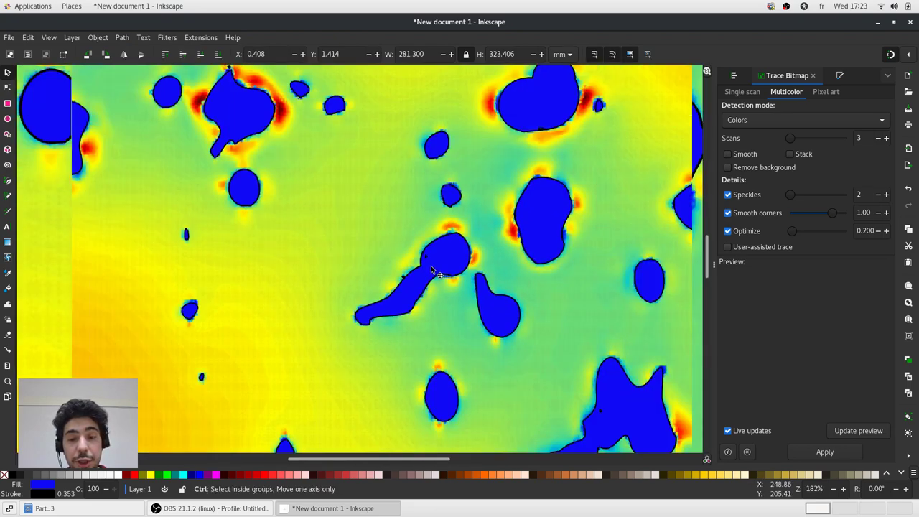
pyautogui.scroll(-1, 438, 262)
pyautogui.scroll(1, 574, 378)
pyautogui.scroll(1, 579, 370)
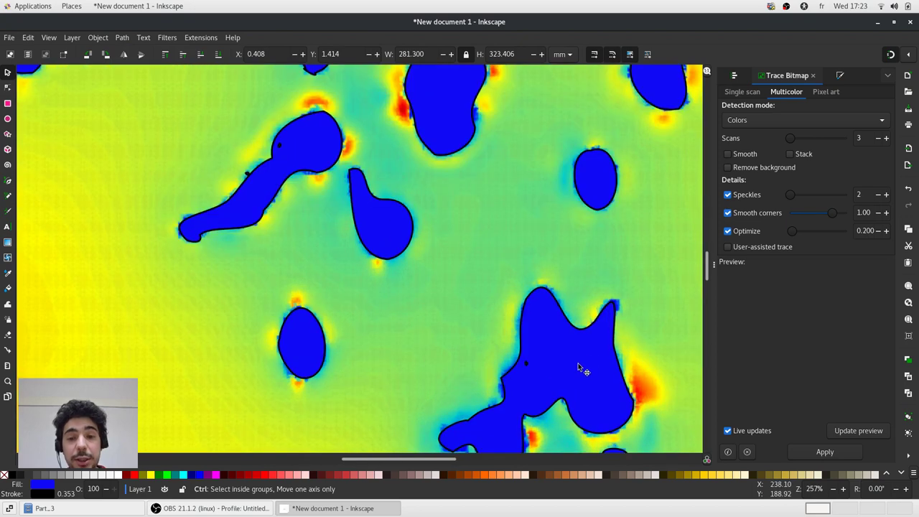
pyautogui.scroll(-3, 546, 316)
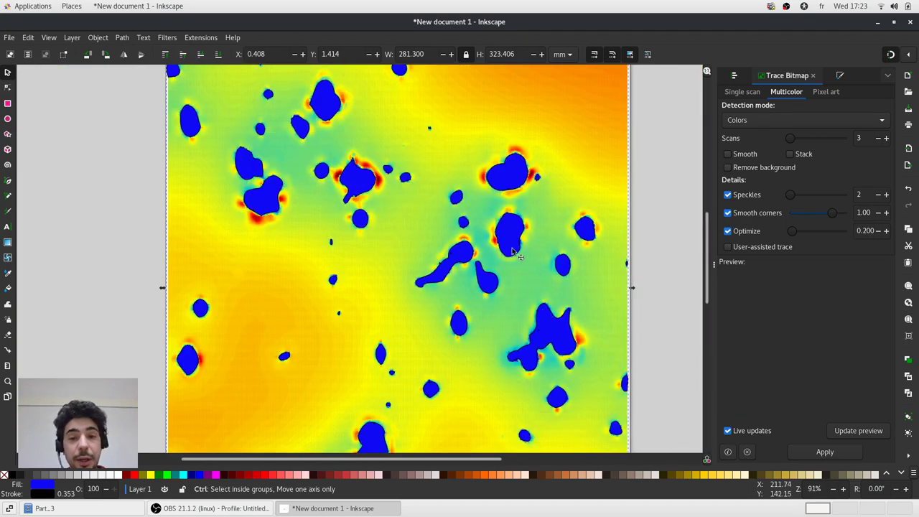
pyautogui.scroll(1, 509, 192)
pyautogui.scroll(2, 495, 187)
pyautogui.scroll(1, 486, 194)
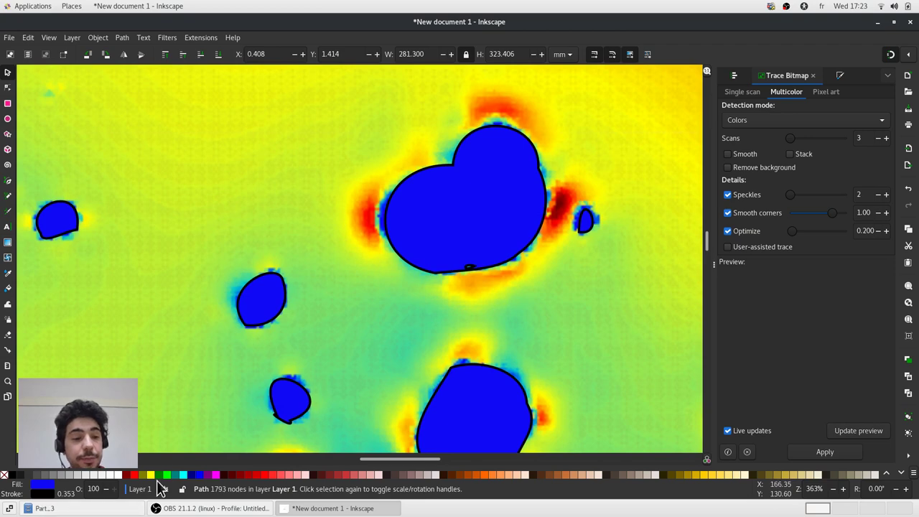
# Try an orange fill on the traced blobs, then deselect them.
pyautogui.click(493, 475)
pyautogui.keyDown('ctrl'); pyautogui.scroll(-5, 377, 297); pyautogui.keyUp('ctrl')
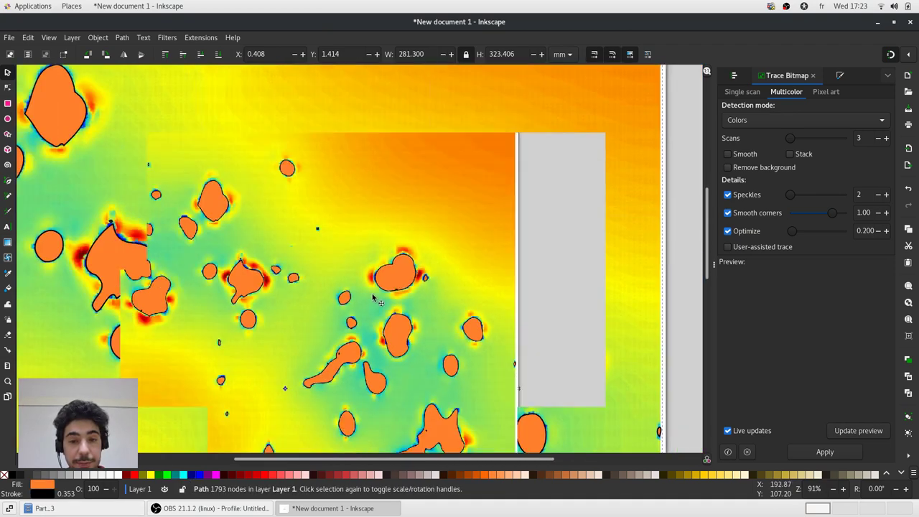
pyautogui.press('Escape')
pyautogui.keyDown('ctrl'); pyautogui.scroll(-1, 632, 161); pyautogui.keyUp('ctrl')
pyautogui.keyDown('ctrl'); pyautogui.scroll(2, 574, 206); pyautogui.keyUp('ctrl')
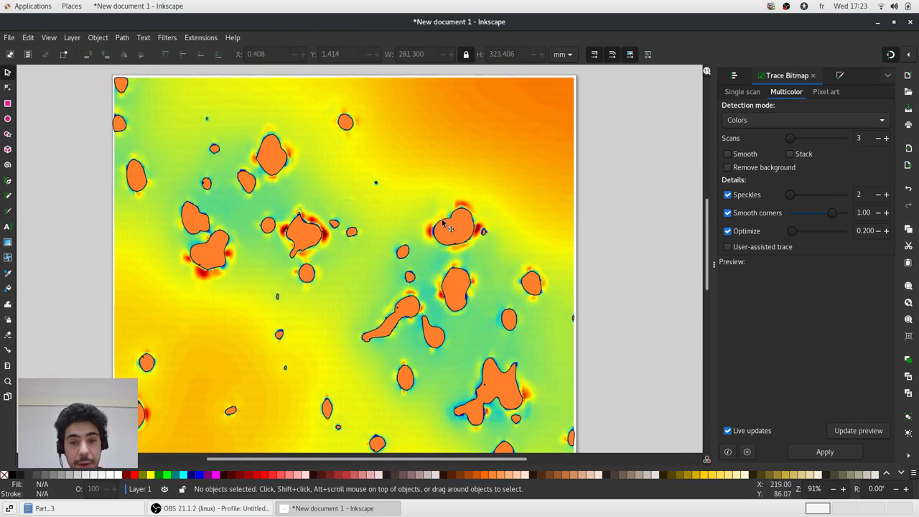
# Fill the blob path white and zoom around to inspect the white blobs.
pyautogui.click(458, 233)
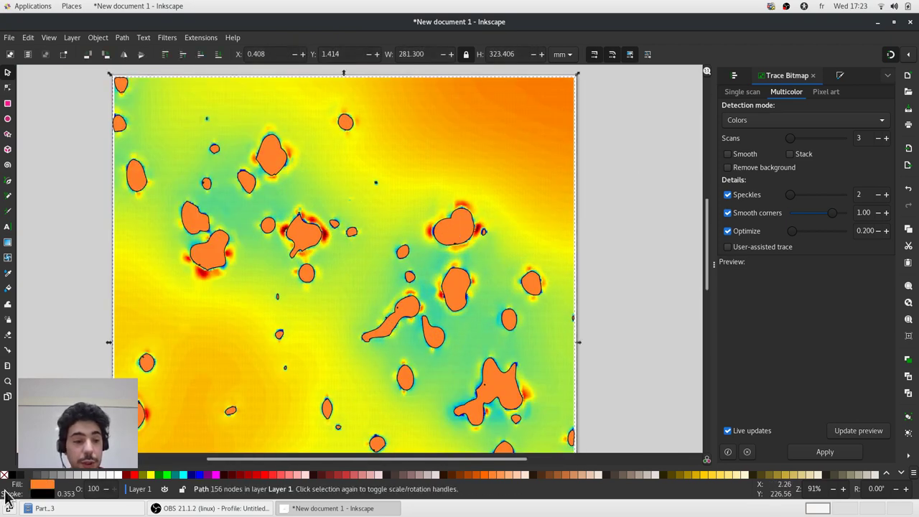
pyautogui.click(121, 476)
pyautogui.press('Escape')
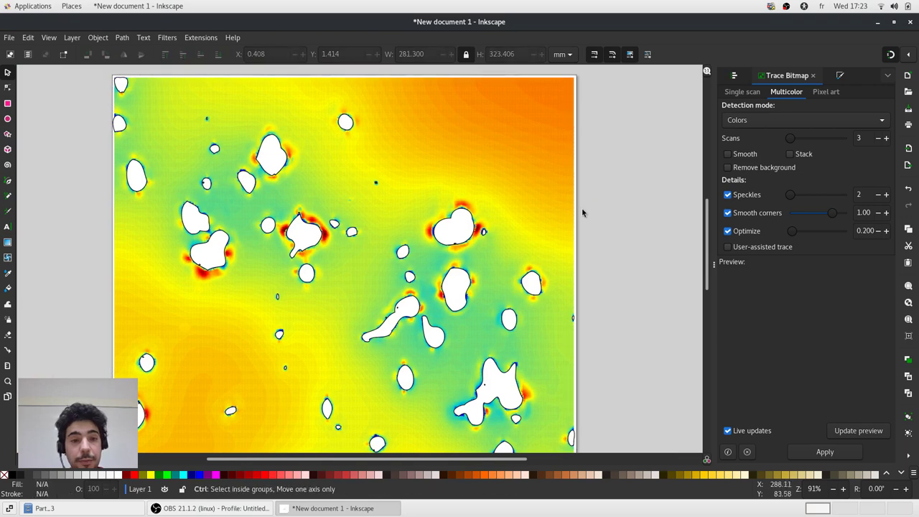
pyautogui.keyDown('ctrl'); pyautogui.scroll(-2, 581, 211); pyautogui.keyUp('ctrl')
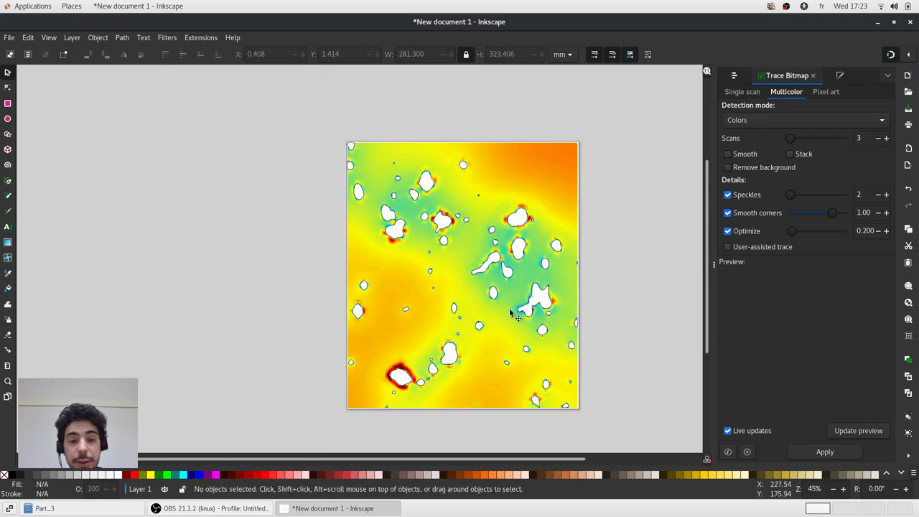
pyautogui.keyDown('ctrl'); pyautogui.scroll(2, 434, 370); pyautogui.keyUp('ctrl')
pyautogui.keyDown('ctrl'); pyautogui.scroll(1, 440, 370); pyautogui.keyUp('ctrl')
pyautogui.keyDown('ctrl'); pyautogui.scroll(4, 435, 366); pyautogui.keyUp('ctrl')
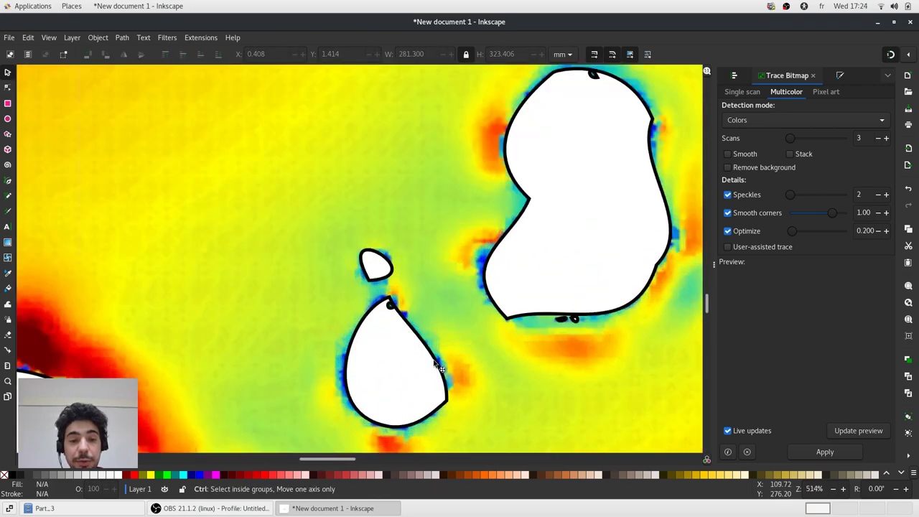
pyautogui.keyDown('ctrl'); pyautogui.scroll(2, 345, 247); pyautogui.keyUp('ctrl')
pyautogui.keyDown('ctrl'); pyautogui.scroll(-1, 345, 234); pyautogui.keyUp('ctrl')
pyautogui.keyDown('ctrl'); pyautogui.scroll(-1, 424, 280); pyautogui.keyUp('ctrl')
pyautogui.keyDown('ctrl'); pyautogui.scroll(2, 523, 277); pyautogui.keyUp('ctrl')
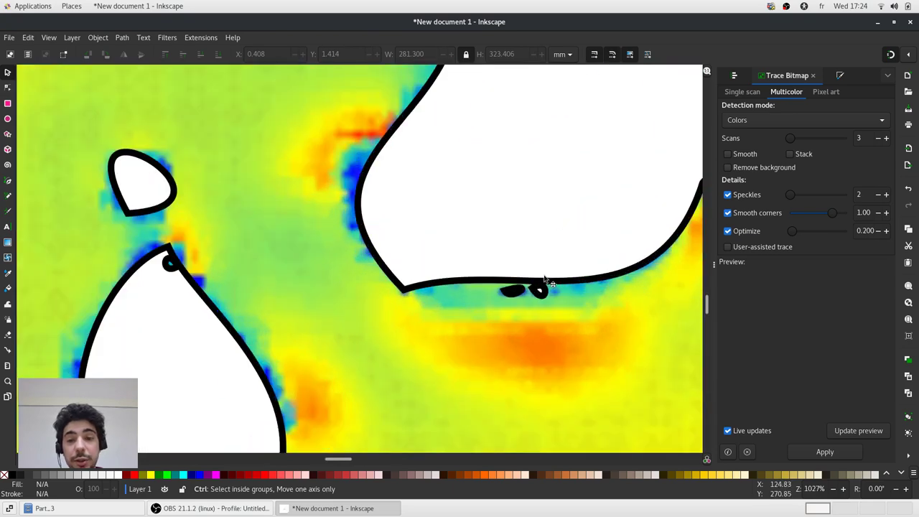
pyautogui.keyDown('ctrl'); pyautogui.scroll(1, 532, 287); pyautogui.keyUp('ctrl')
# In node editing, delete the nodes of the two small stray black specks.
pyautogui.click(536, 298)
pyautogui.press('n')
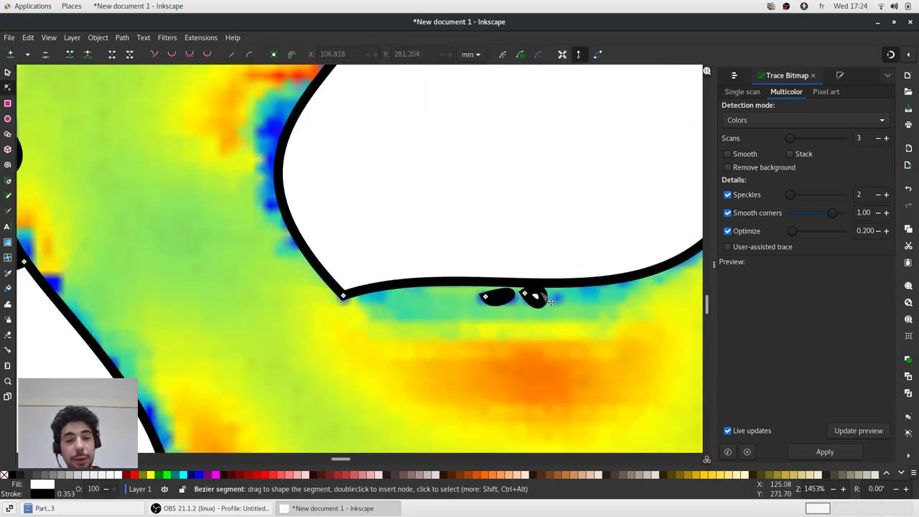
pyautogui.moveTo(561, 322); pyautogui.dragTo(415, 273)
pyautogui.press('Delete')
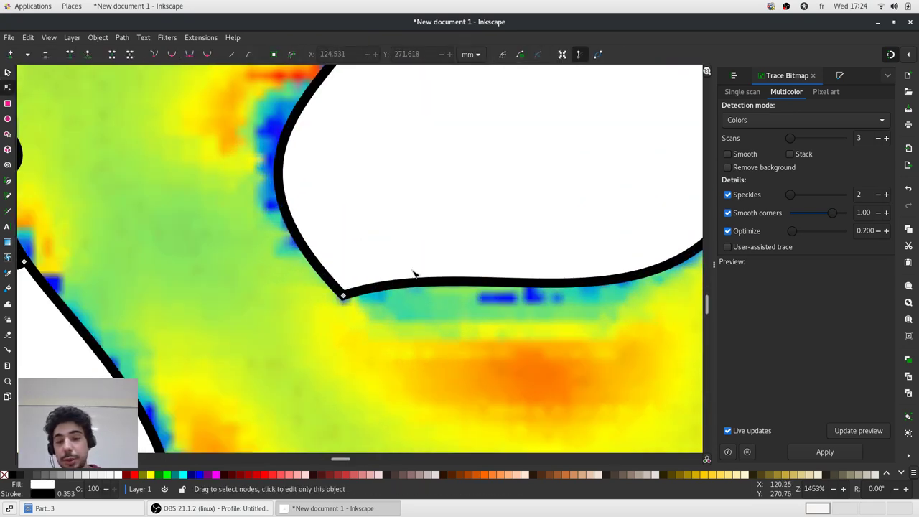
pyautogui.keyDown('ctrl'); pyautogui.scroll(-3, 415, 287); pyautogui.keyUp('ctrl')
pyautogui.keyDown('ctrl'); pyautogui.scroll(2, 381, 291); pyautogui.keyUp('ctrl')
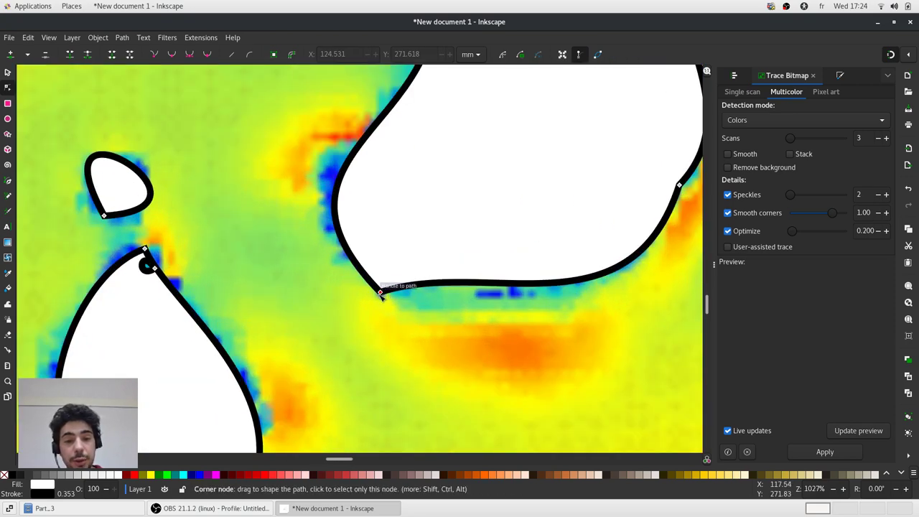
# Adjust the blob's lower-left corner node and handle to flatten its bottom curve.
pyautogui.moveTo(382, 293)
pyautogui.mouseDown()
pyautogui.moveTo(401, 292)
pyautogui.moveTo(380, 293)
pyautogui.mouseUp()
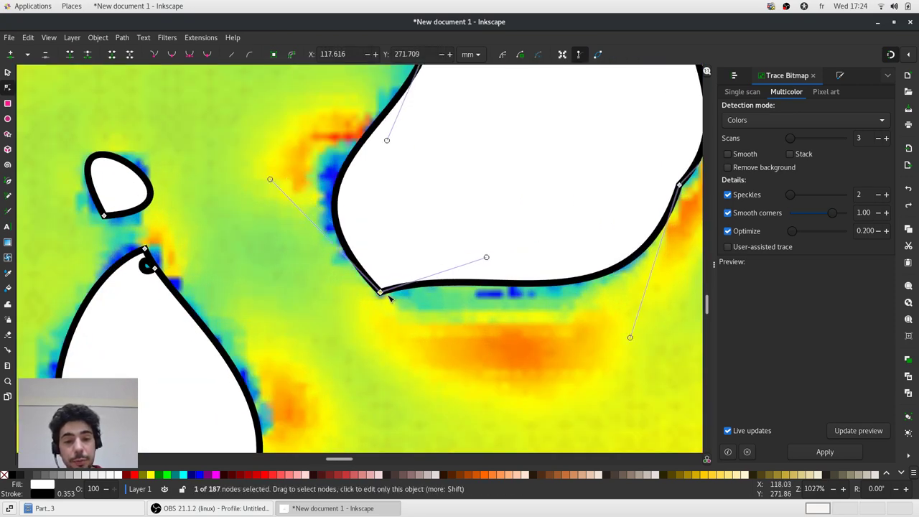
pyautogui.moveTo(486, 259)
pyautogui.mouseDown()
pyautogui.moveTo(432, 296)
pyautogui.moveTo(436, 267)
pyautogui.mouseUp()
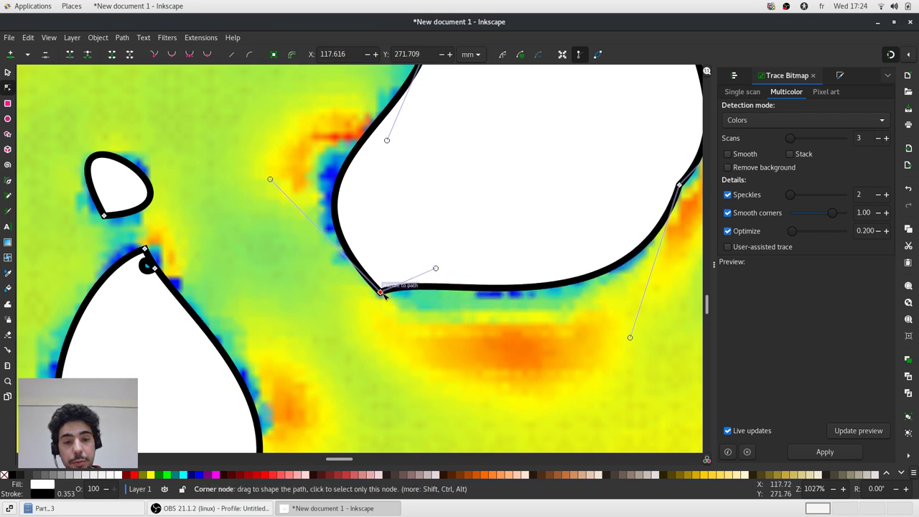
pyautogui.keyDown('ctrl'); pyautogui.scroll(-2, 302, 200); pyautogui.keyUp('ctrl')
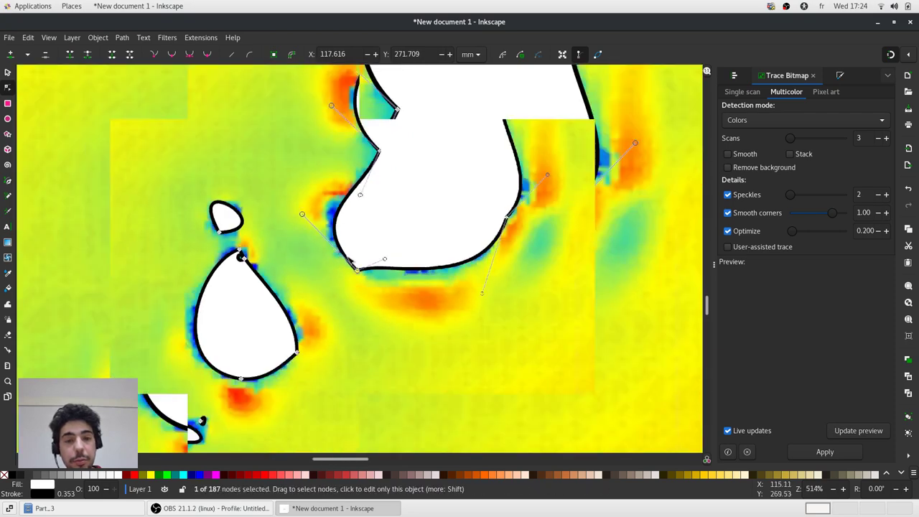
pyautogui.keyDown('ctrl'); pyautogui.scroll(-2, 397, 181); pyautogui.keyUp('ctrl')
pyautogui.keyDown('ctrl'); pyautogui.scroll(3, 397, 181); pyautogui.keyUp('ctrl')
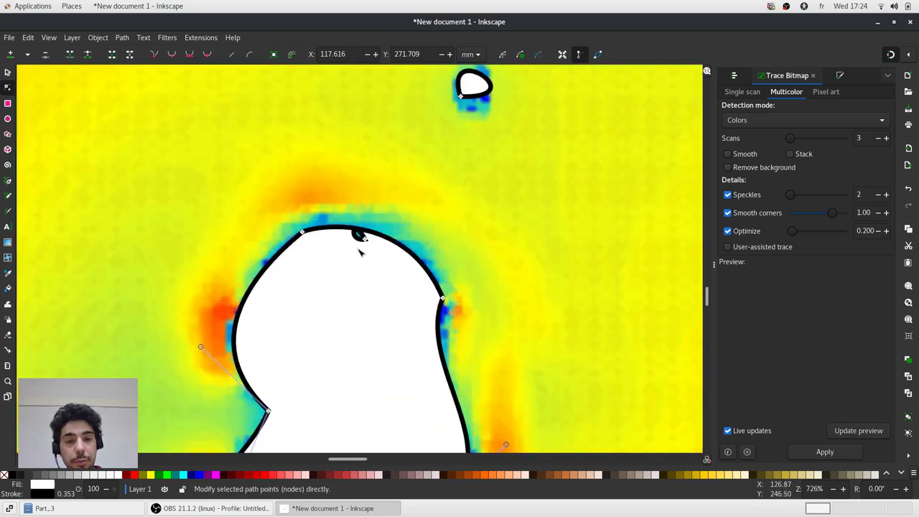
pyautogui.keyDown('ctrl'); pyautogui.scroll(3, 391, 260); pyautogui.keyUp('ctrl')
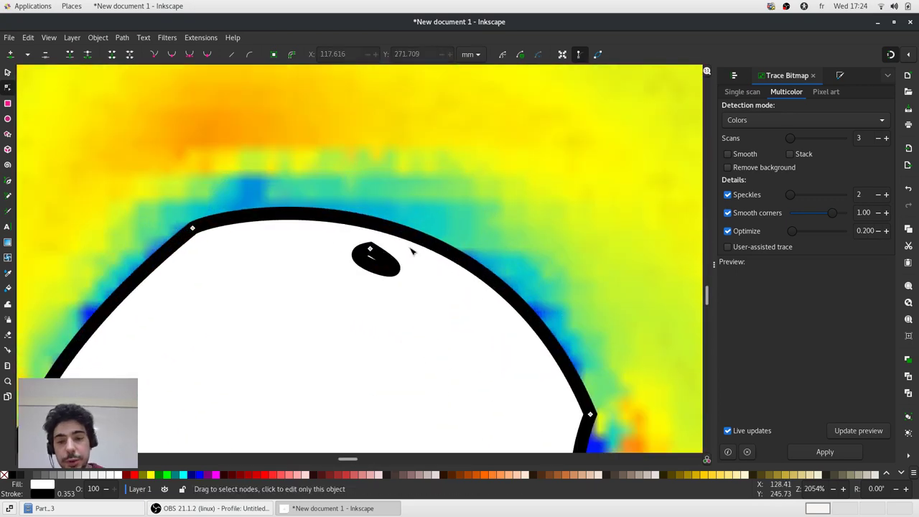
pyautogui.moveTo(329, 213); pyautogui.dragTo(334, 292)
pyautogui.hotkey('ctrl', 'z')
# Delete the remaining small stray speck's nodes.
pyautogui.moveTo(436, 170)
pyautogui.mouseDown()
pyautogui.moveTo(410, 186)
pyautogui.moveTo(316, 314)
pyautogui.mouseUp()
pyautogui.press('Delete')
pyautogui.keyDown('ctrl'); pyautogui.scroll(-6, 329, 289); pyautogui.keyUp('ctrl')
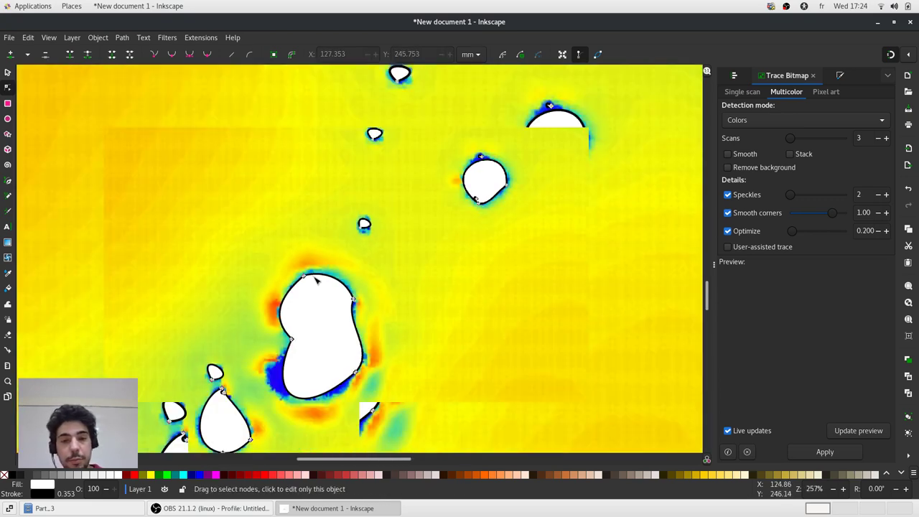
pyautogui.keyDown('ctrl'); pyautogui.scroll(-2, 407, 254); pyautogui.keyUp('ctrl')
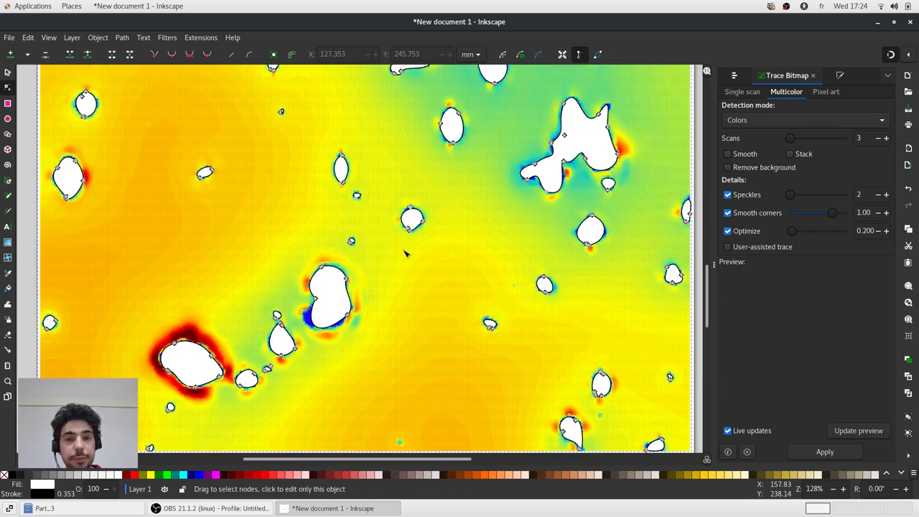
pyautogui.hotkey('alt', 'Tab')
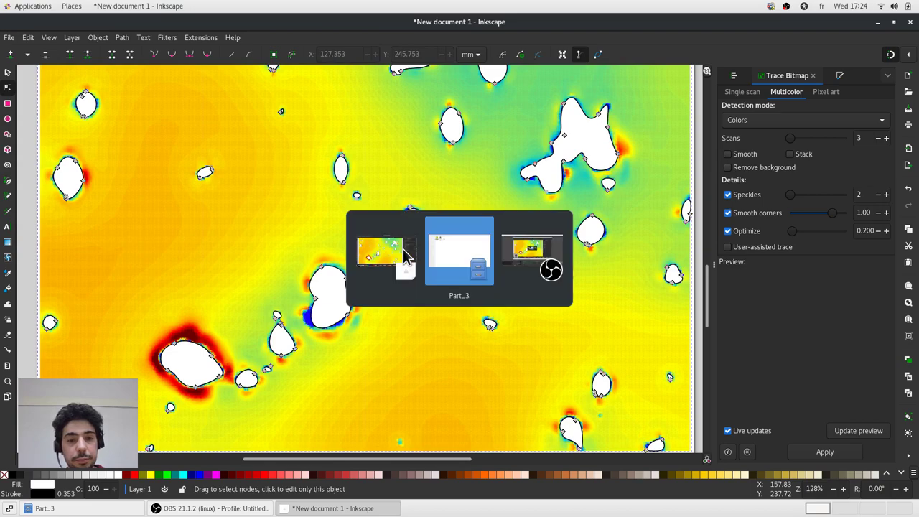